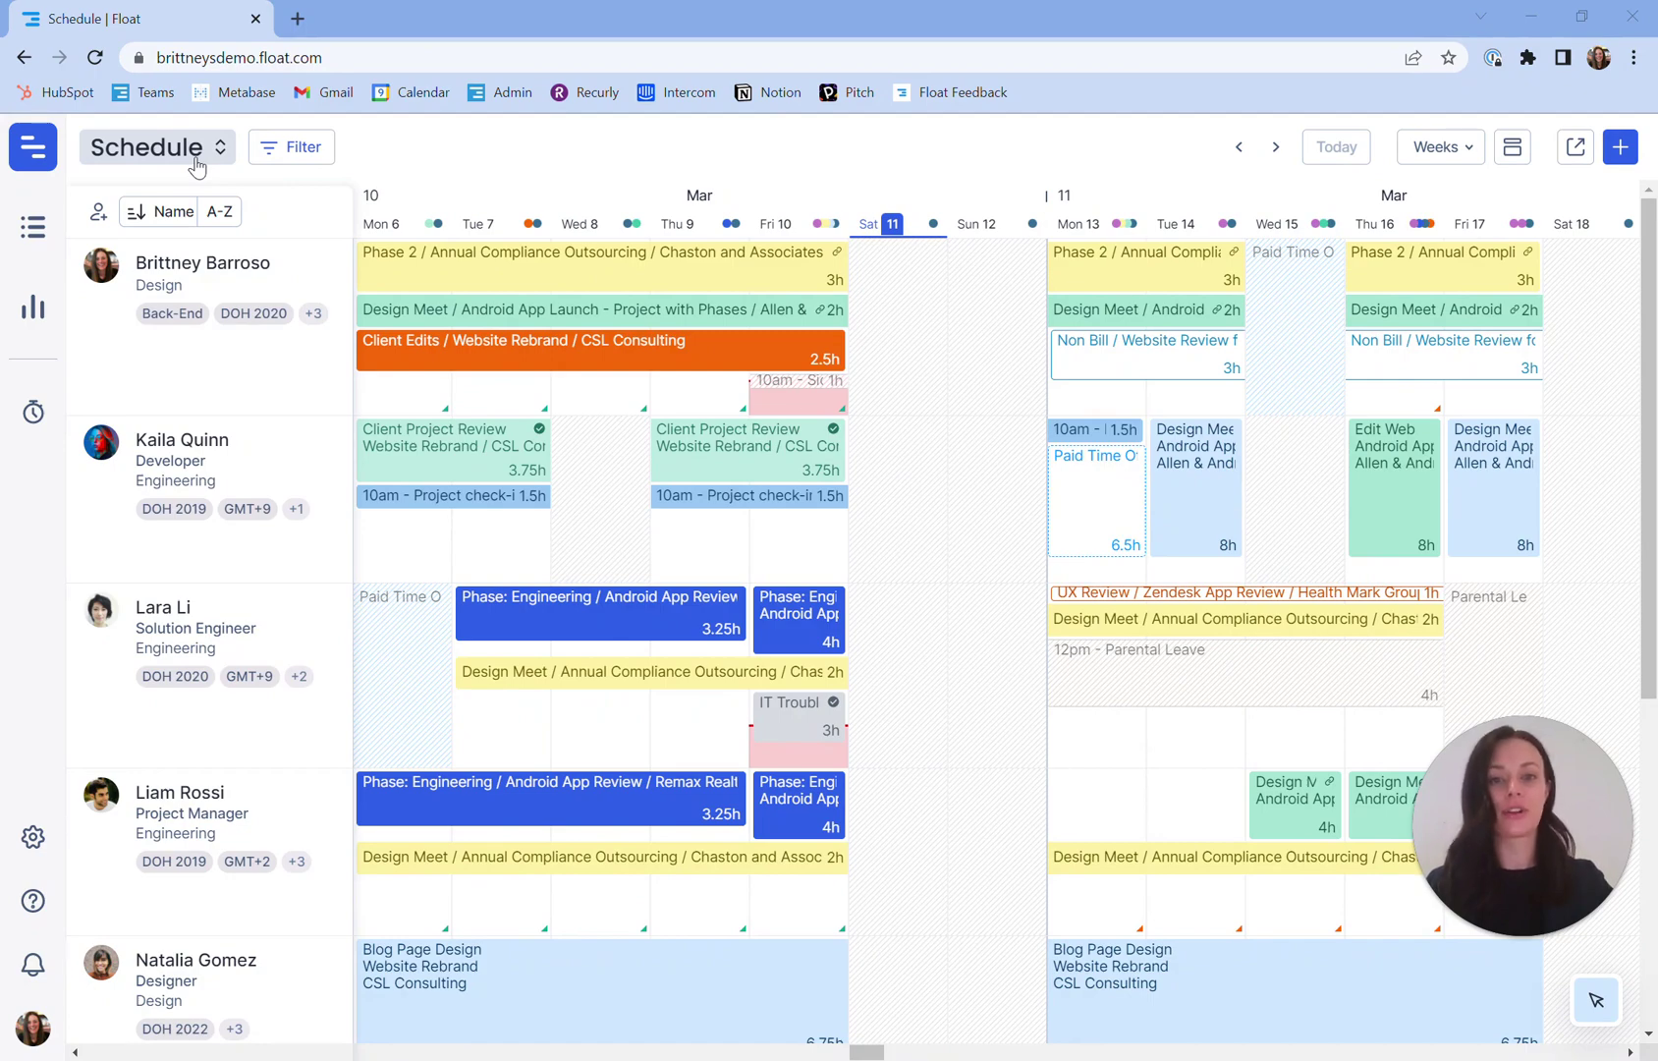
- Look over the schedule's time-scale, row density and share/export options without changing anything
{"action": "left_click", "coordinate": [1433, 150]}
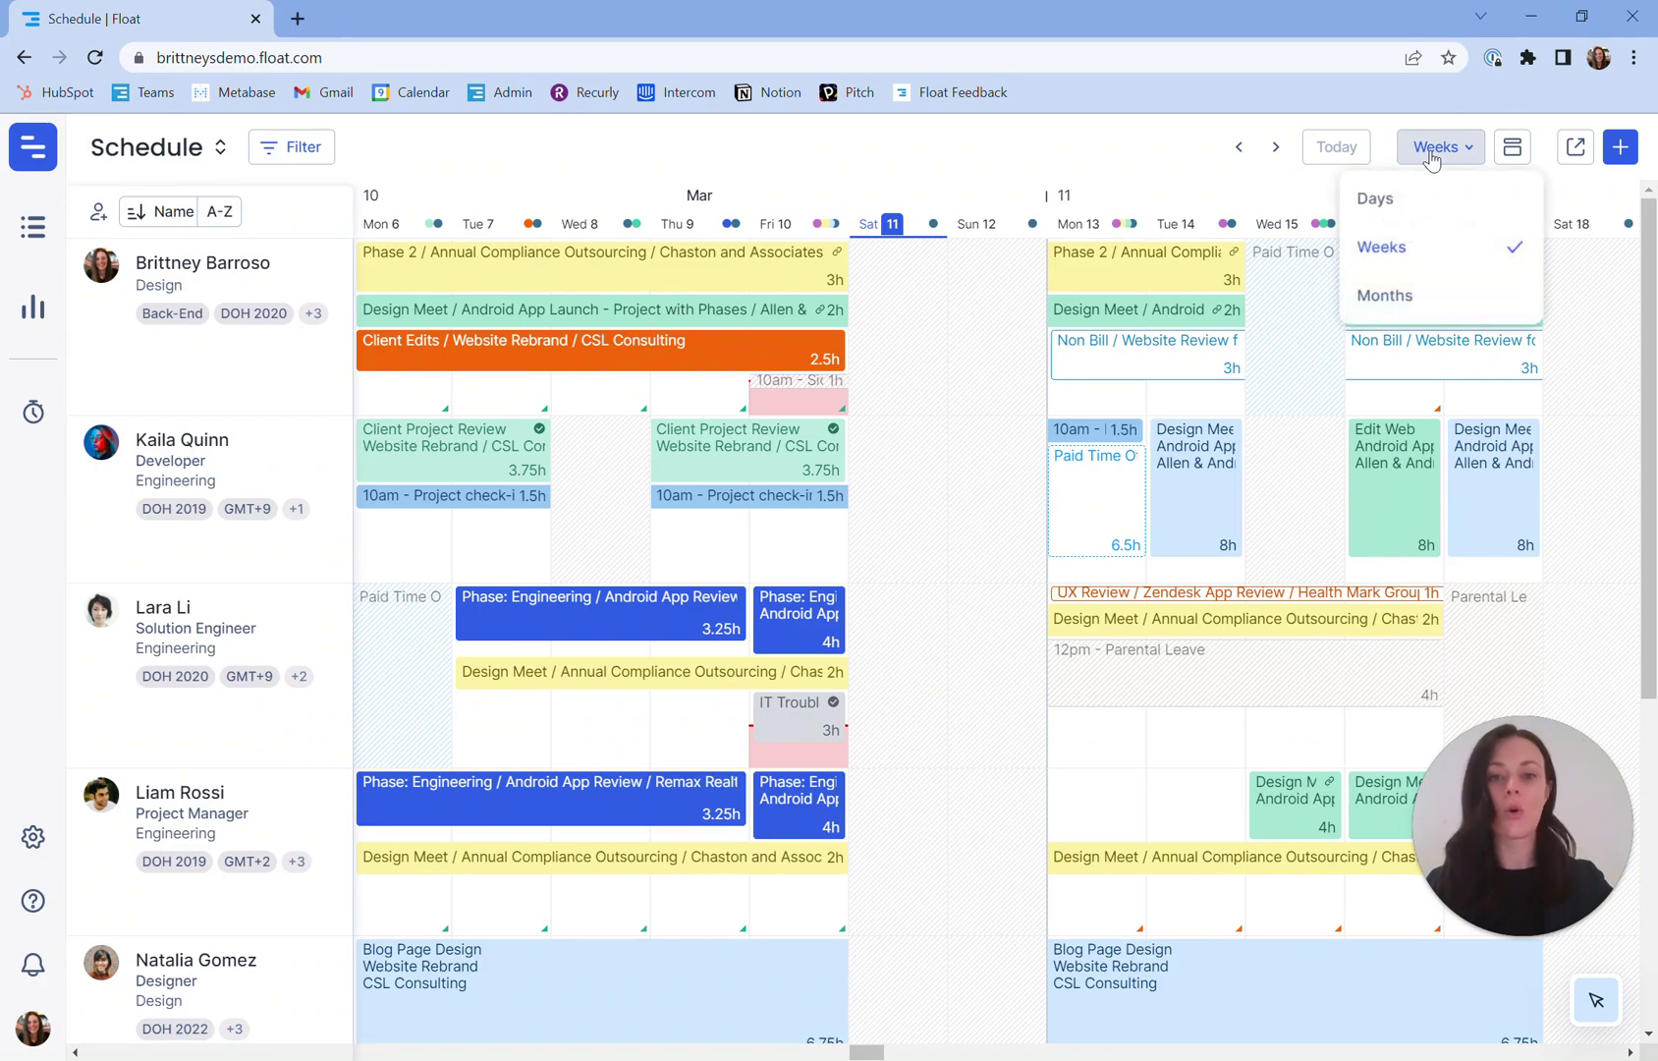
{"action": "left_click", "coordinate": [1514, 149]}
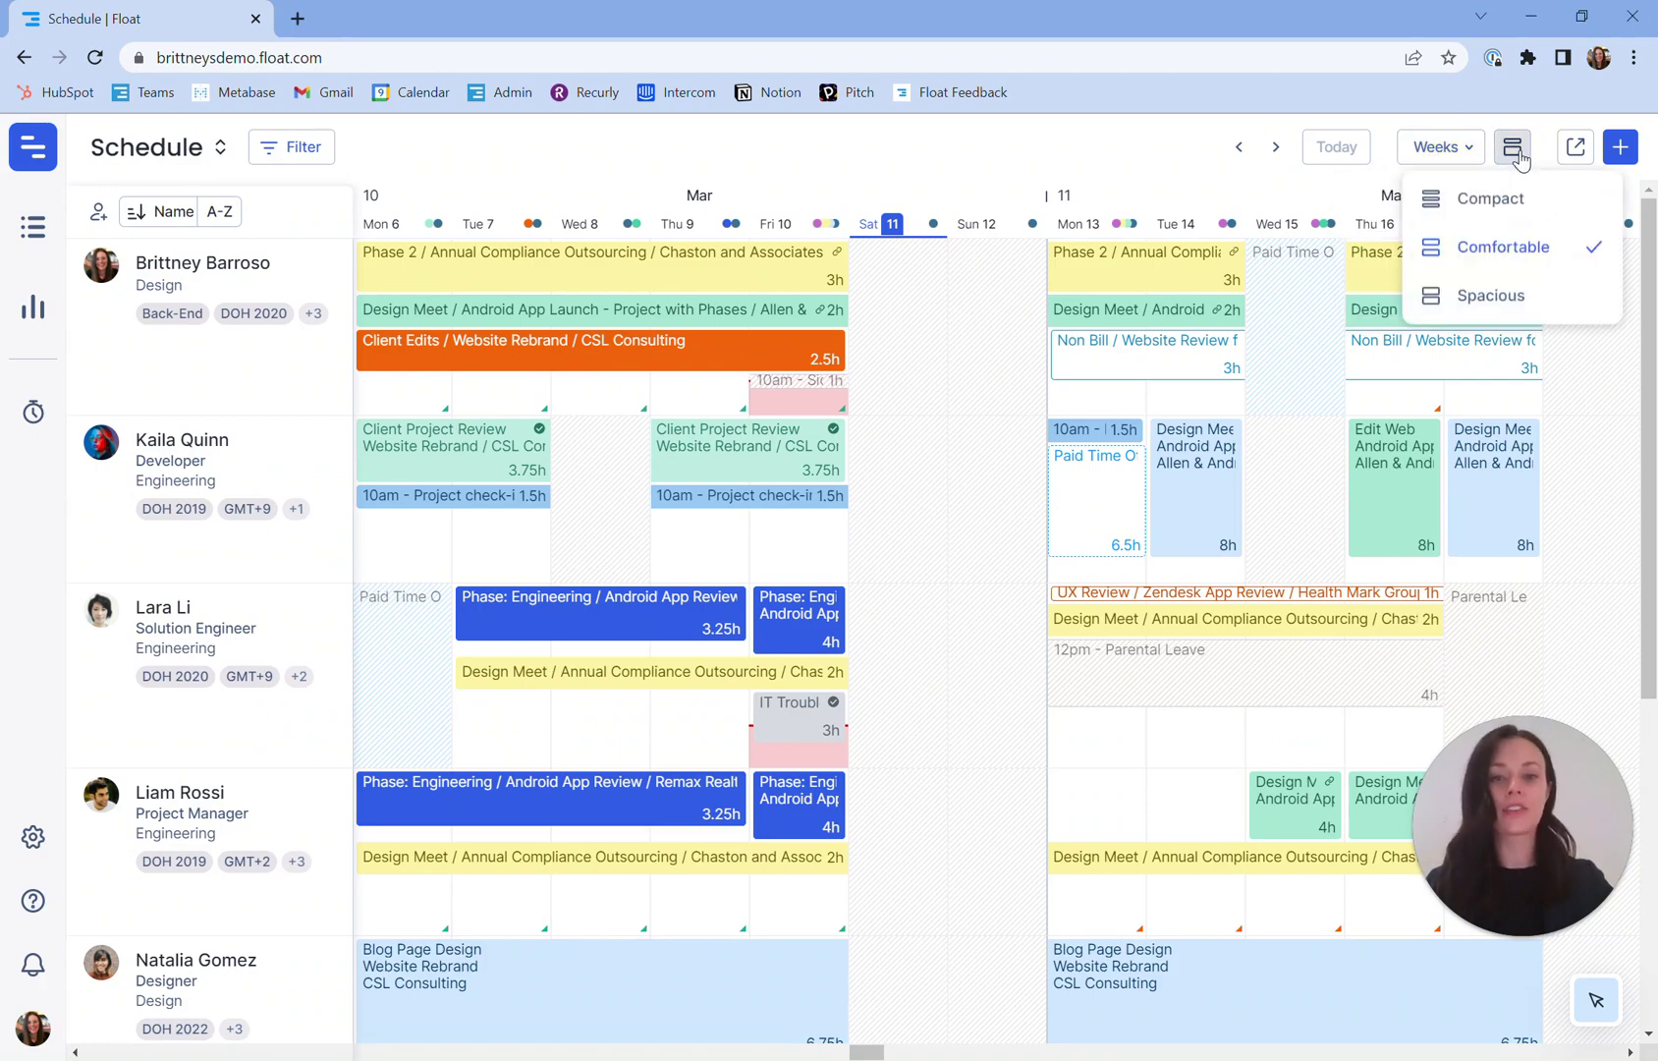
{"action": "left_click", "coordinate": [1572, 155]}
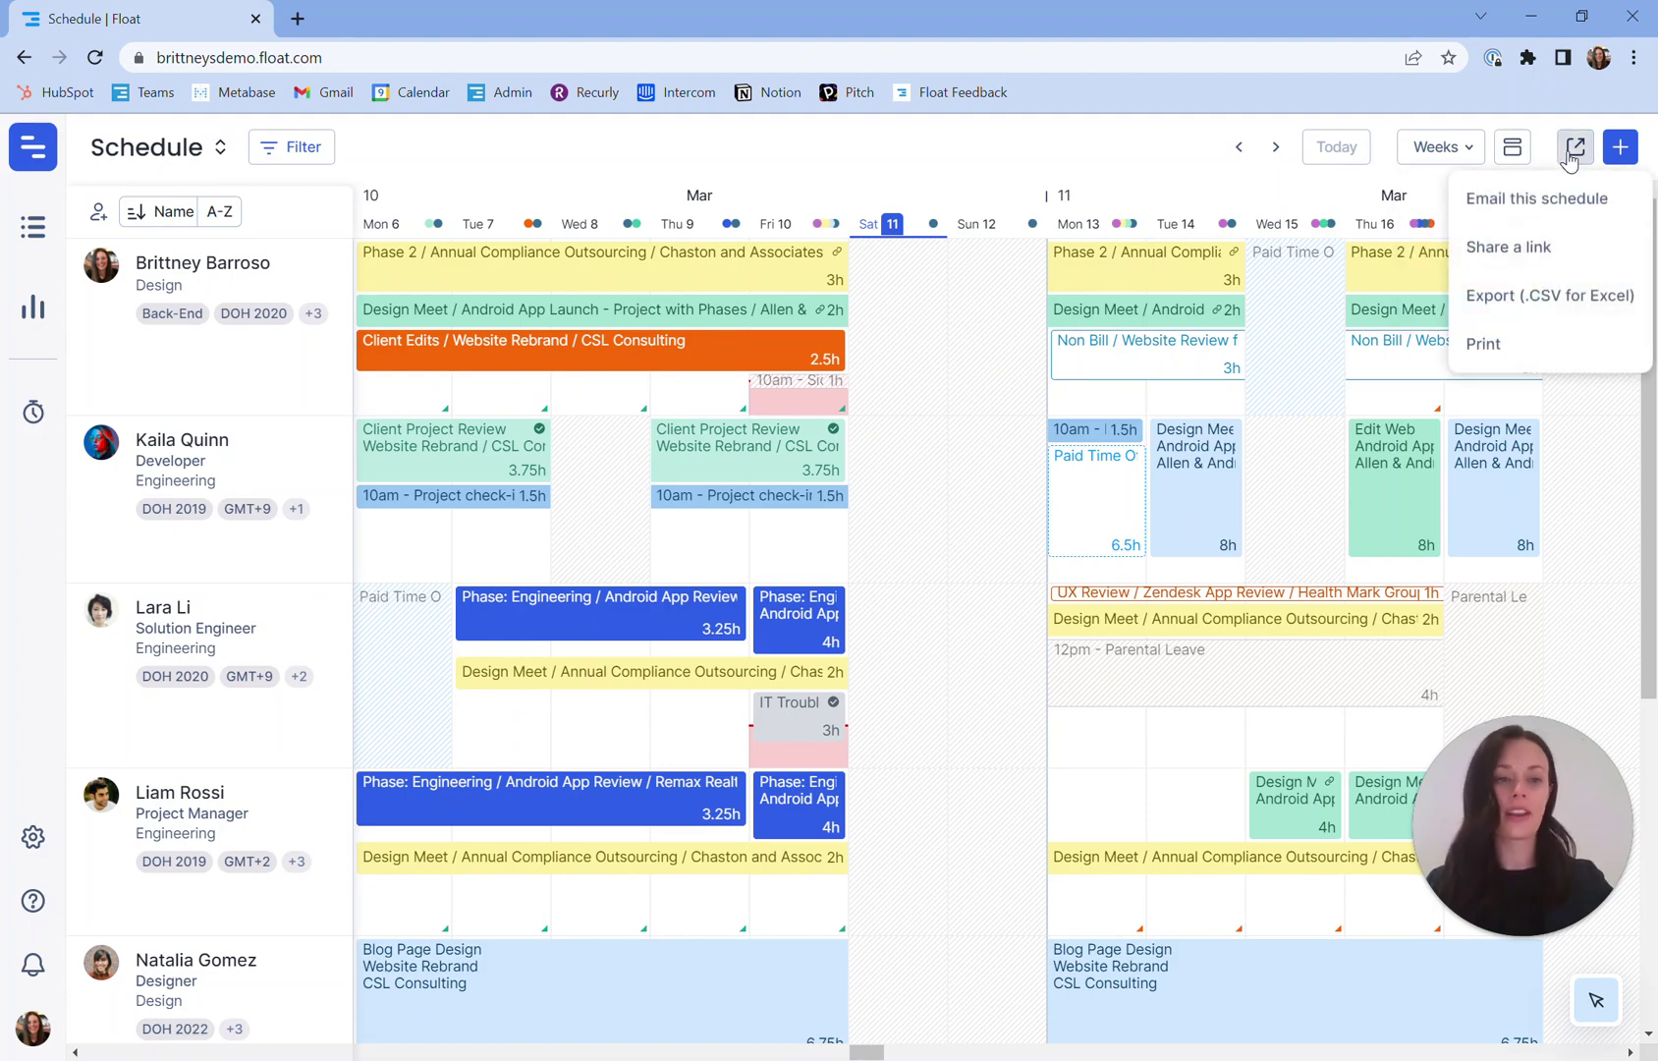
{"action": "left_click", "coordinate": [1570, 156]}
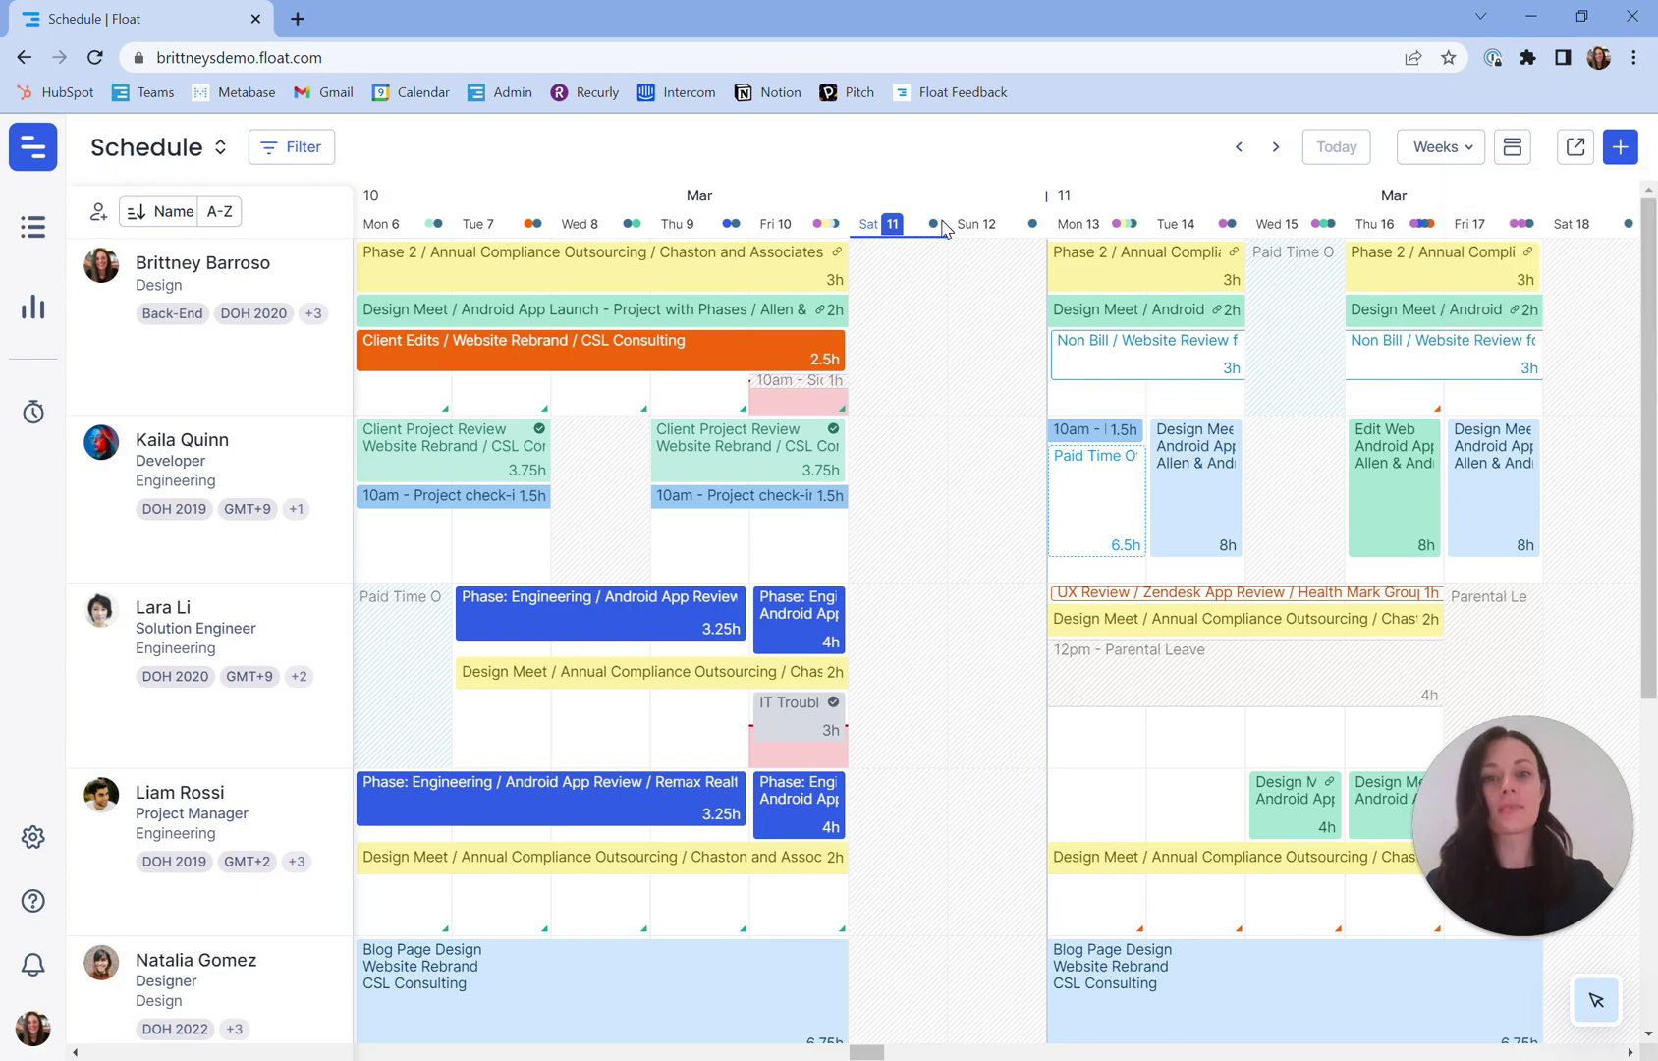
- Filter to the Design department, save that filter as 'Design', then clear it
{"action": "left_click", "coordinate": [300, 157]}
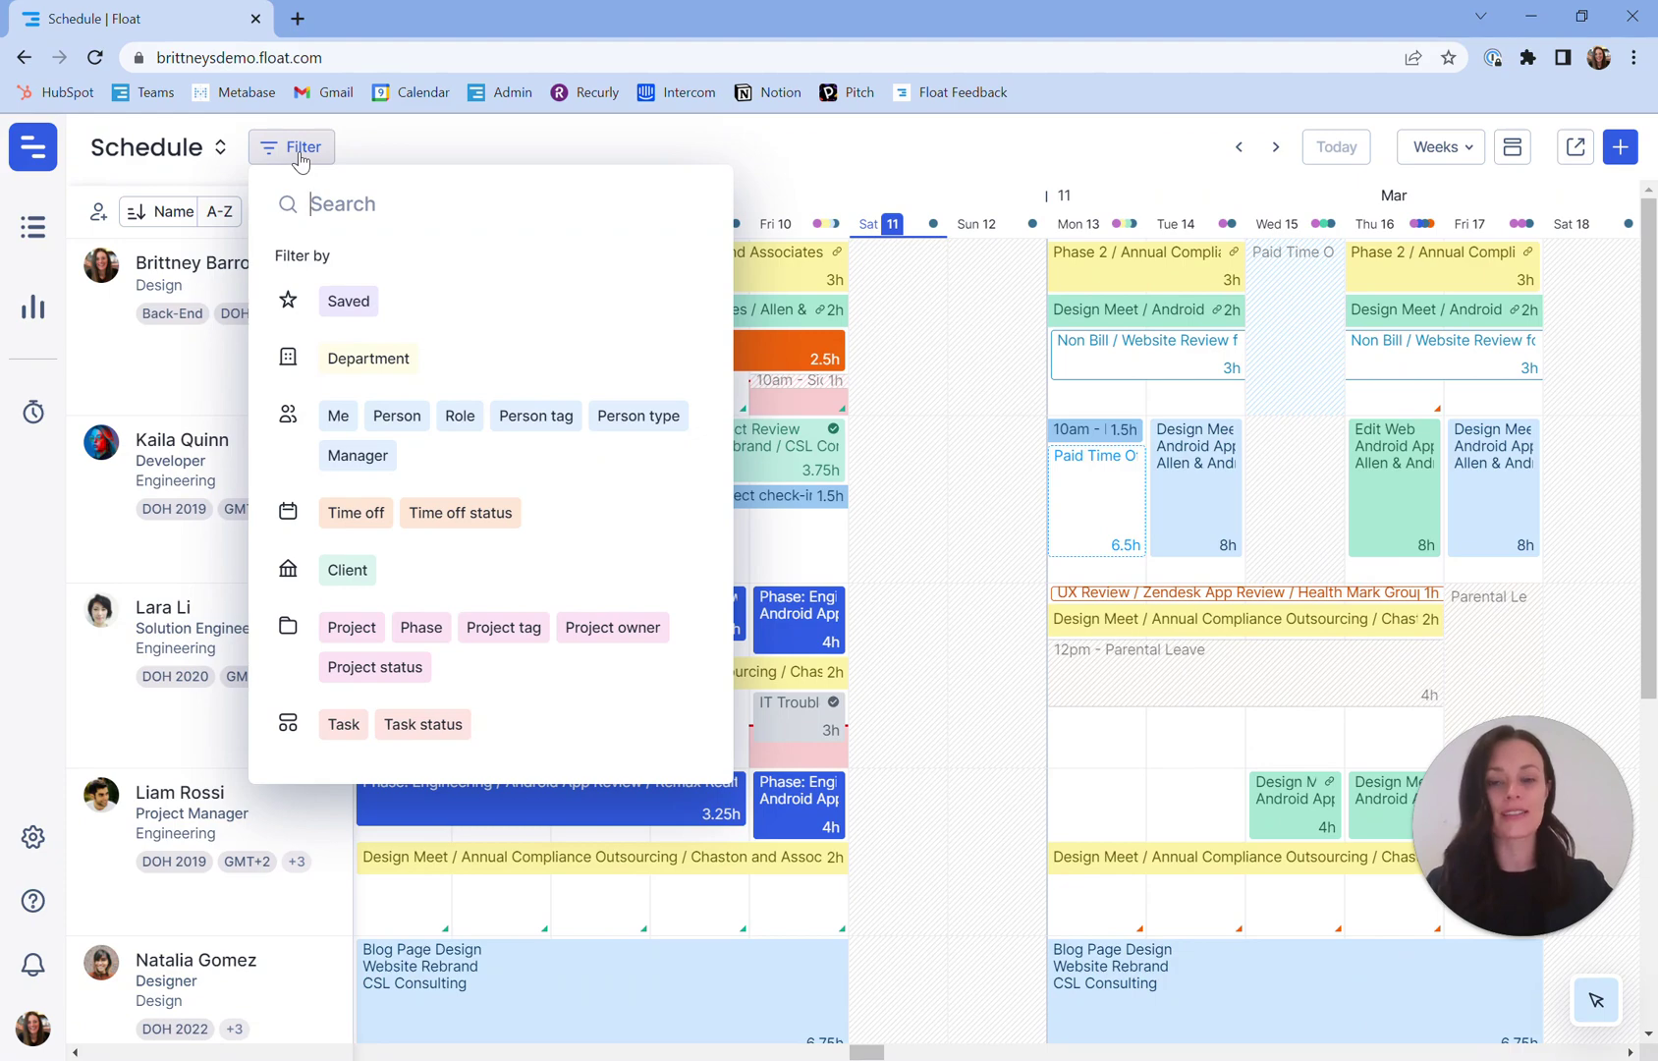
{"action": "left_click", "coordinate": [344, 360]}
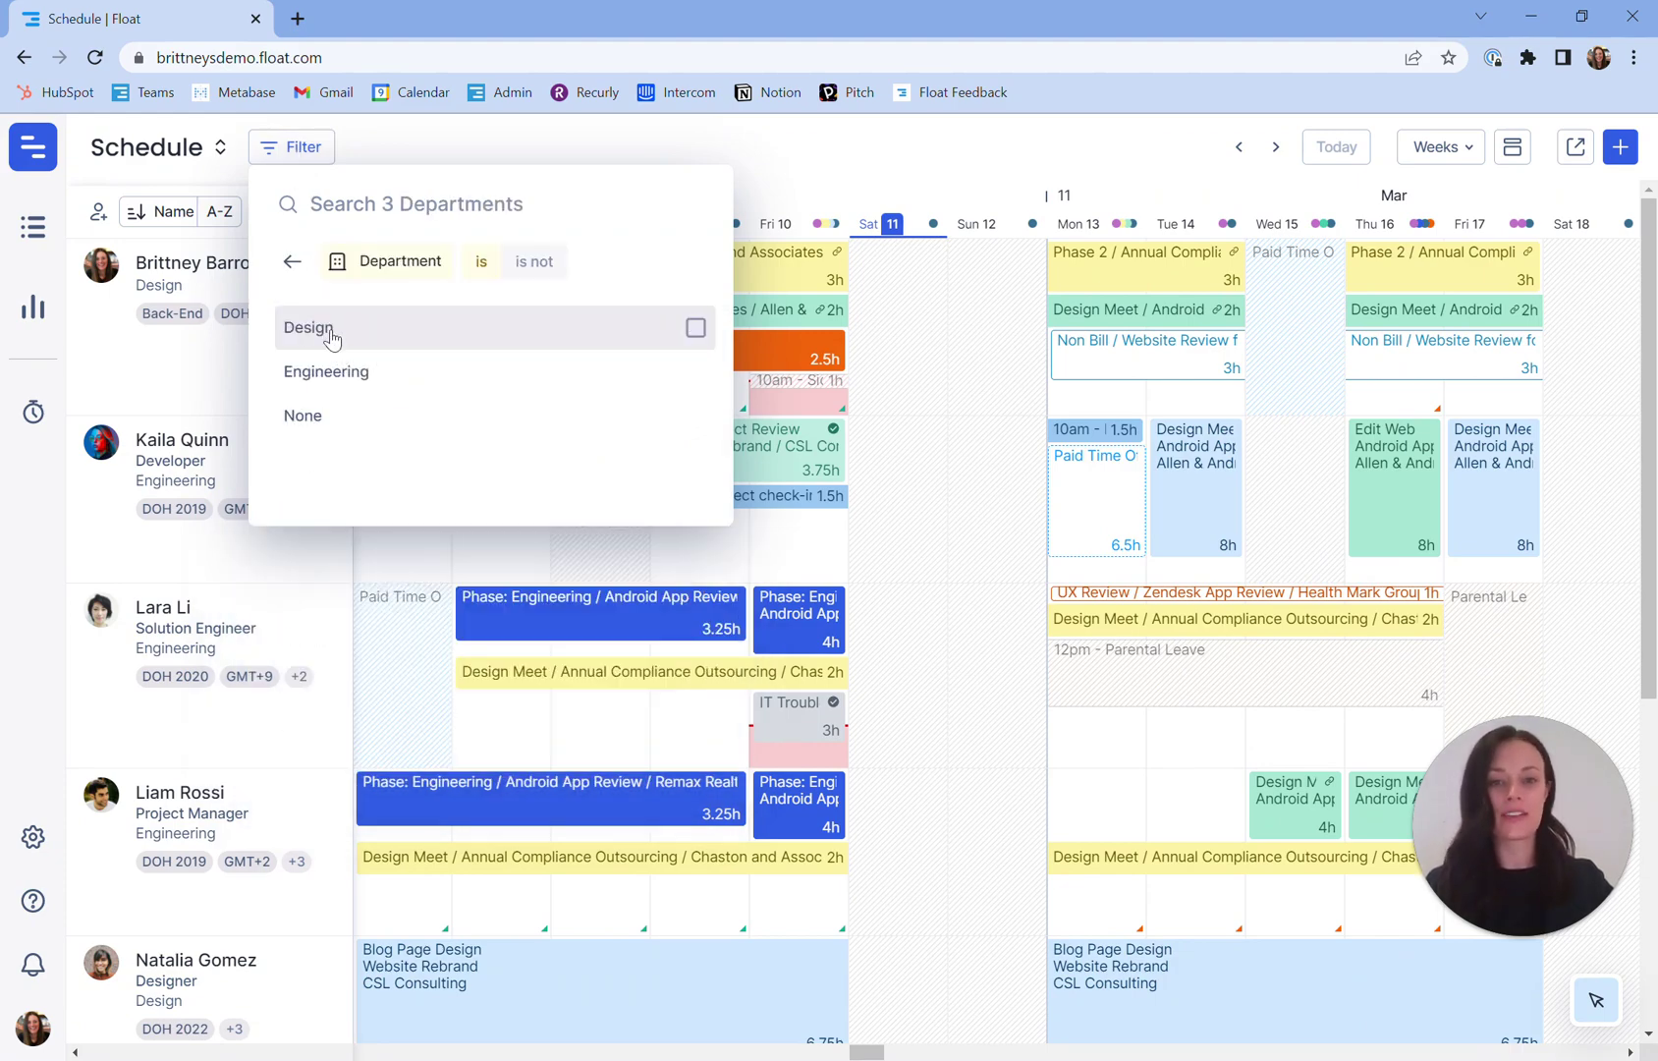
{"action": "left_click", "coordinate": [331, 339]}
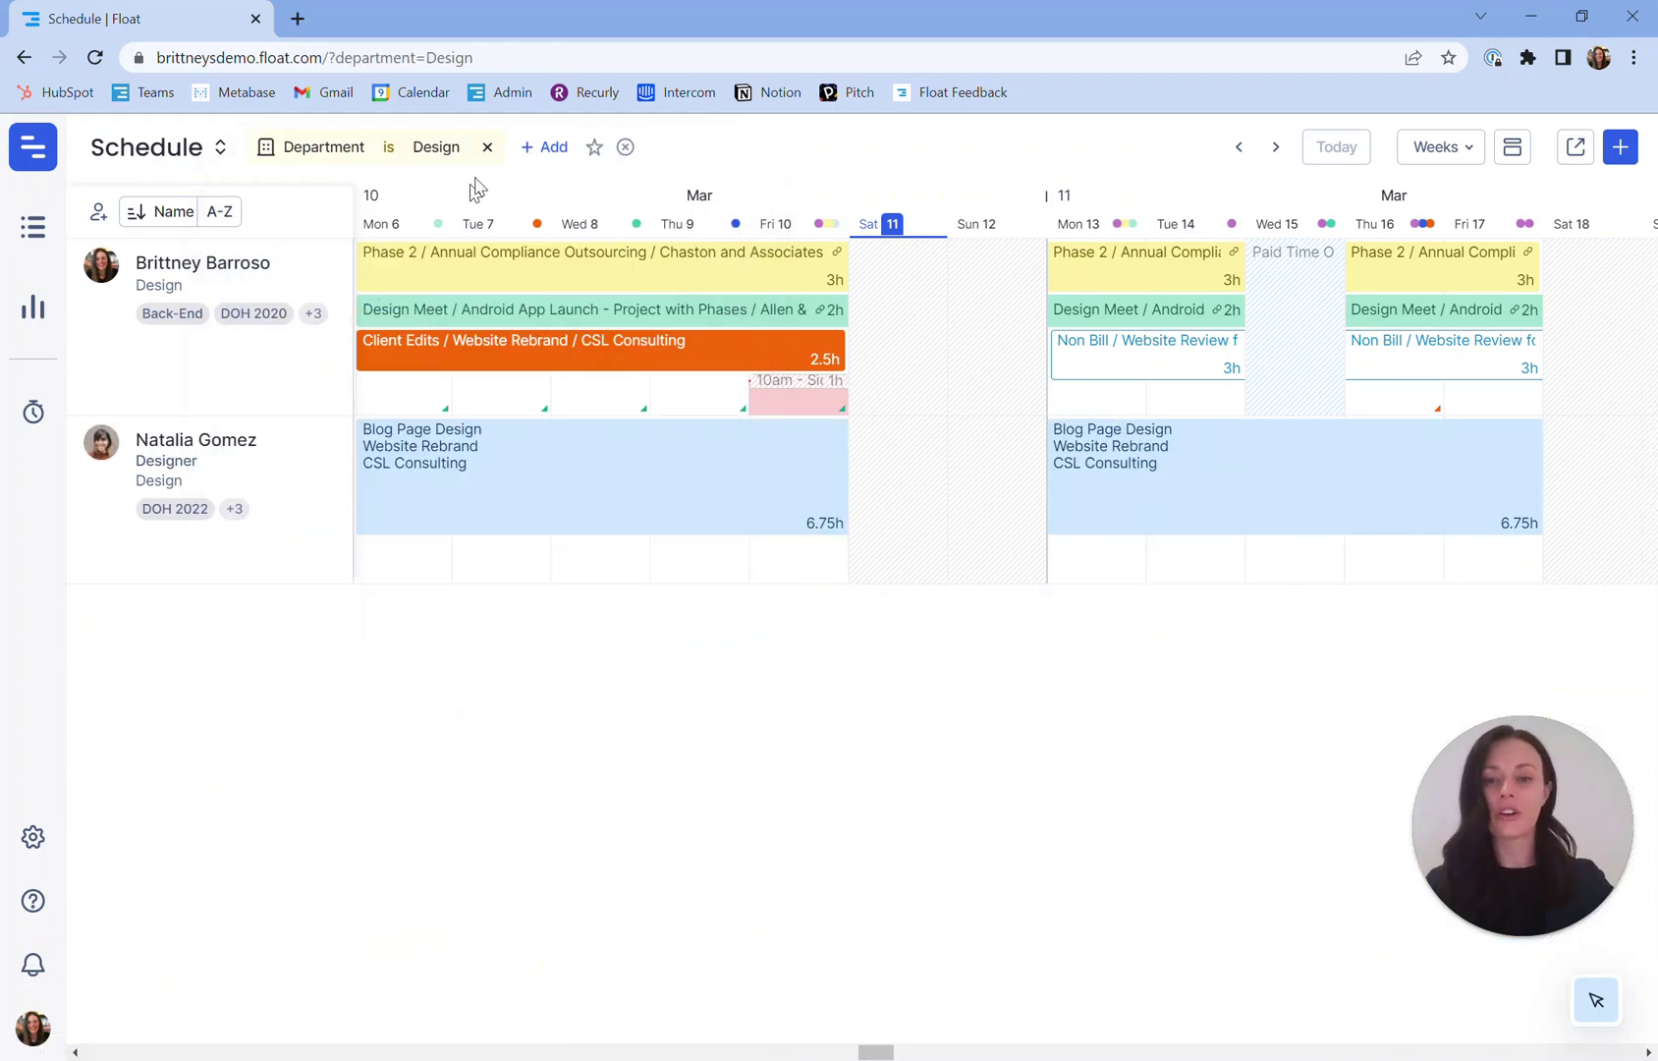
{"action": "left_click", "coordinate": [595, 146]}
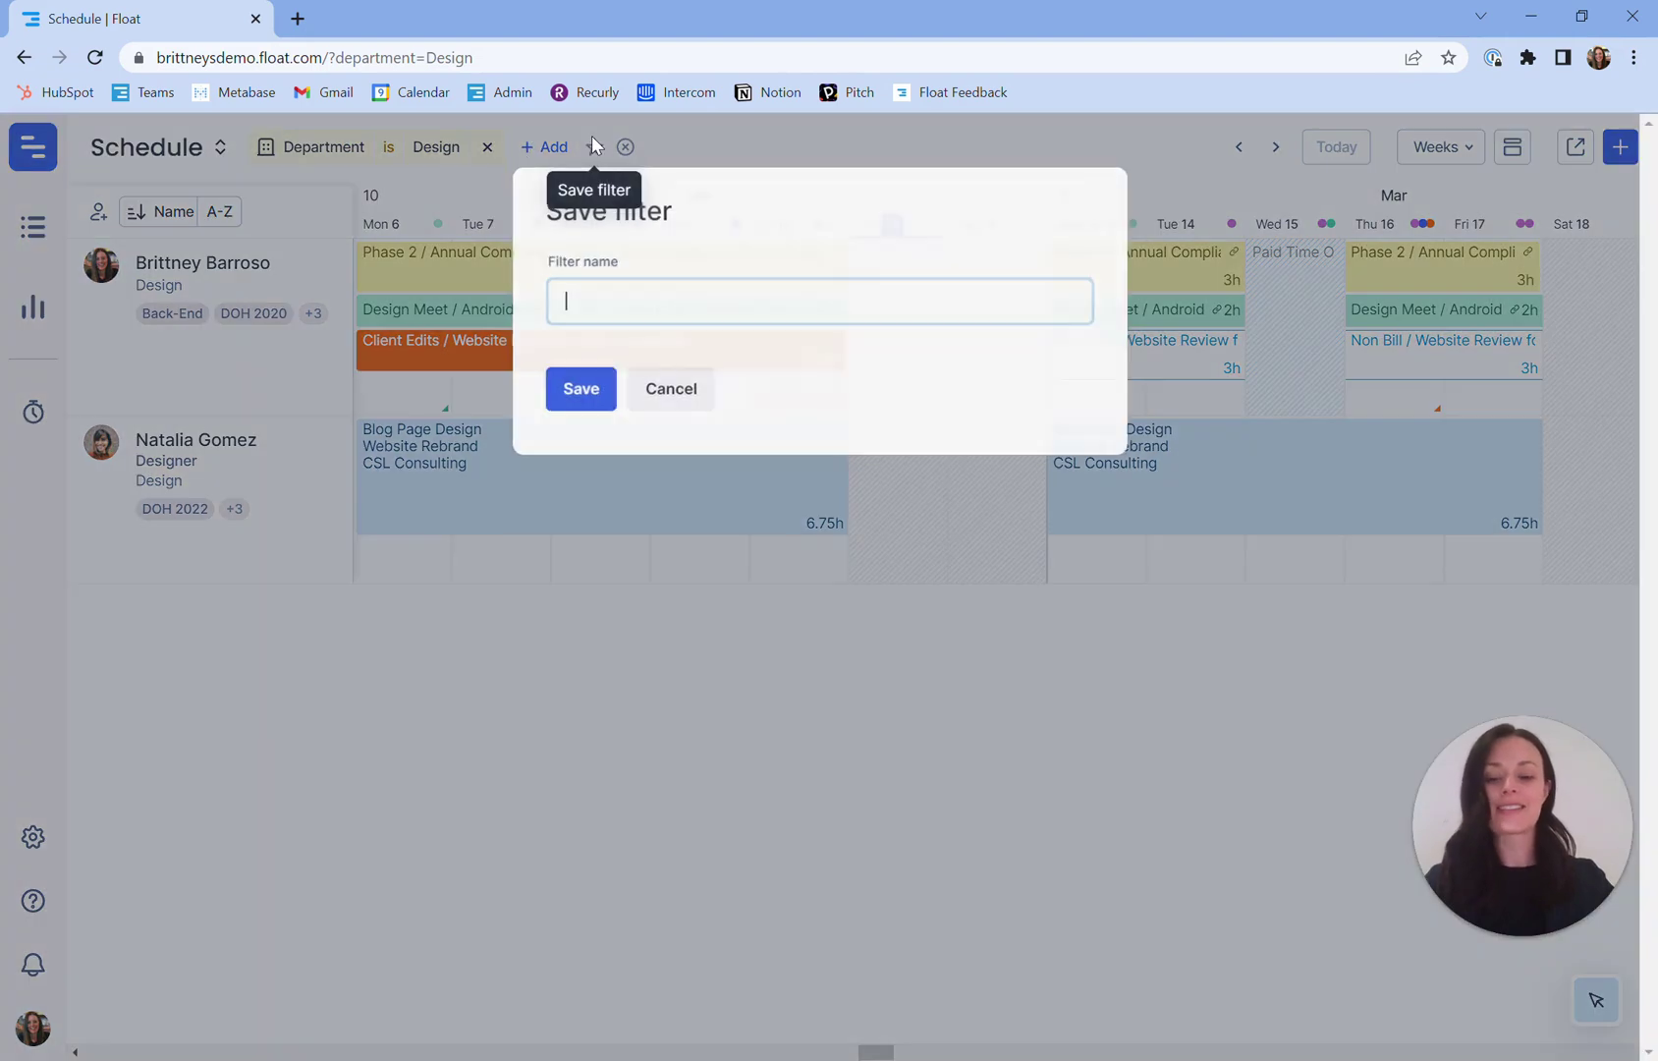
{"action": "type", "text": "Design"}
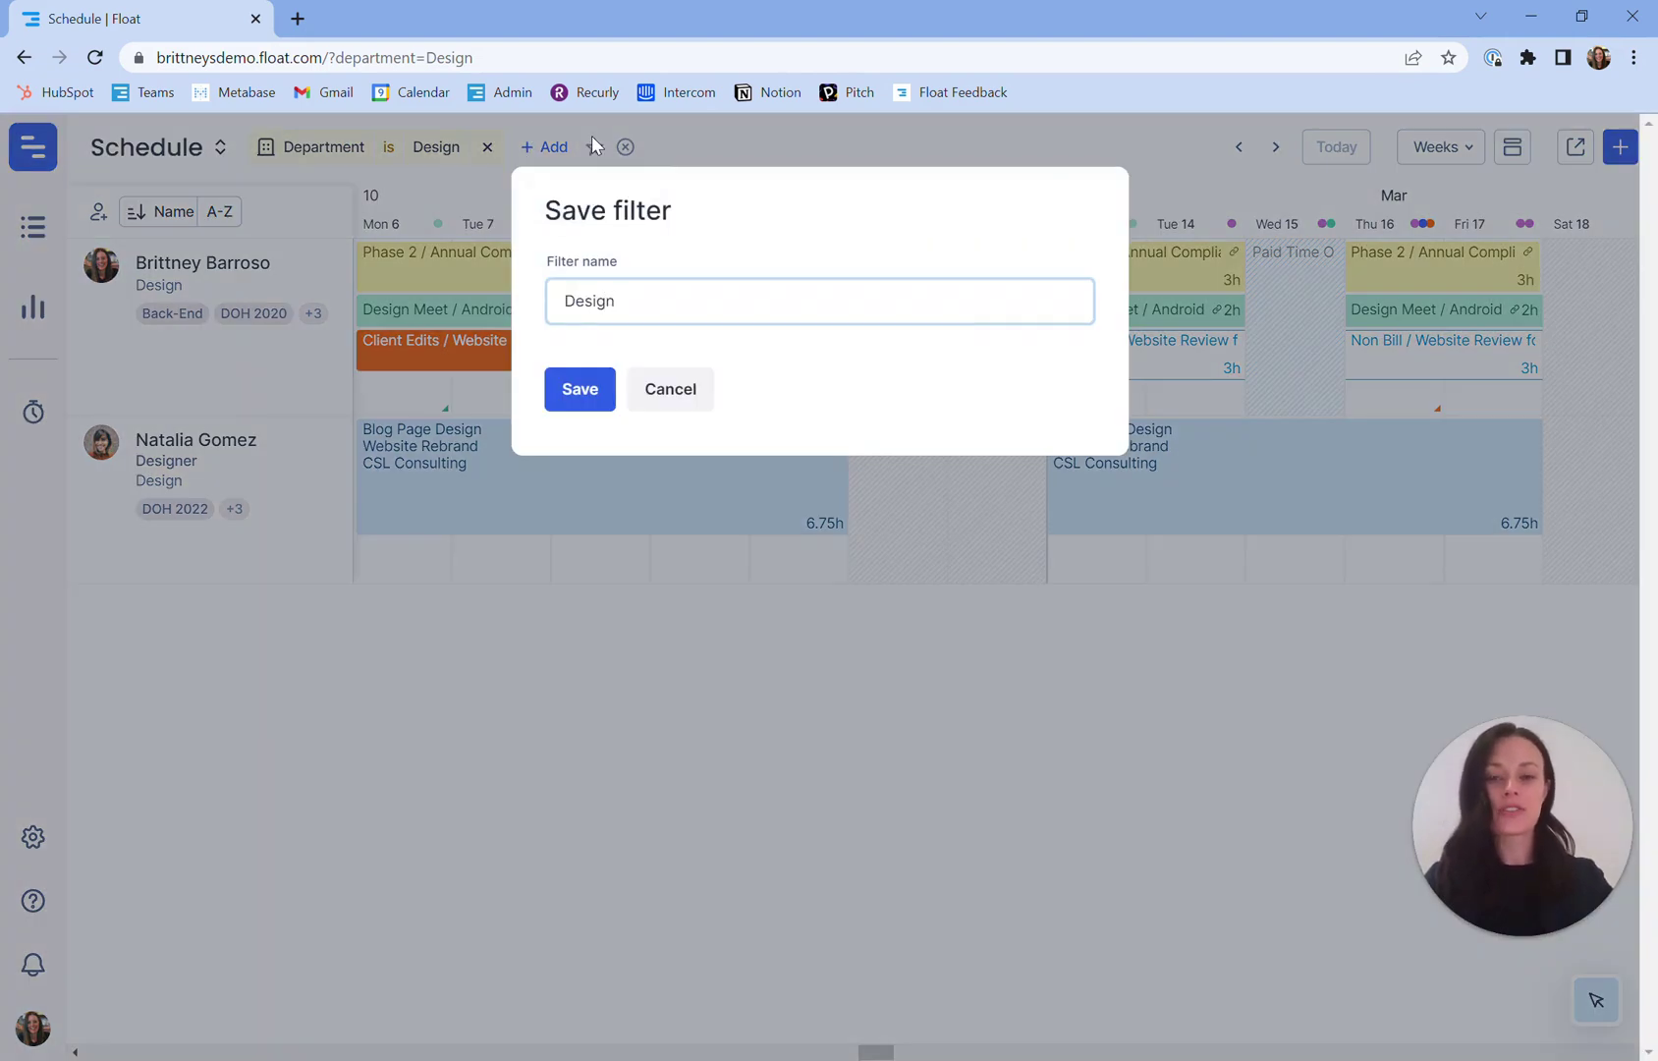
{"action": "key", "text": "Return"}
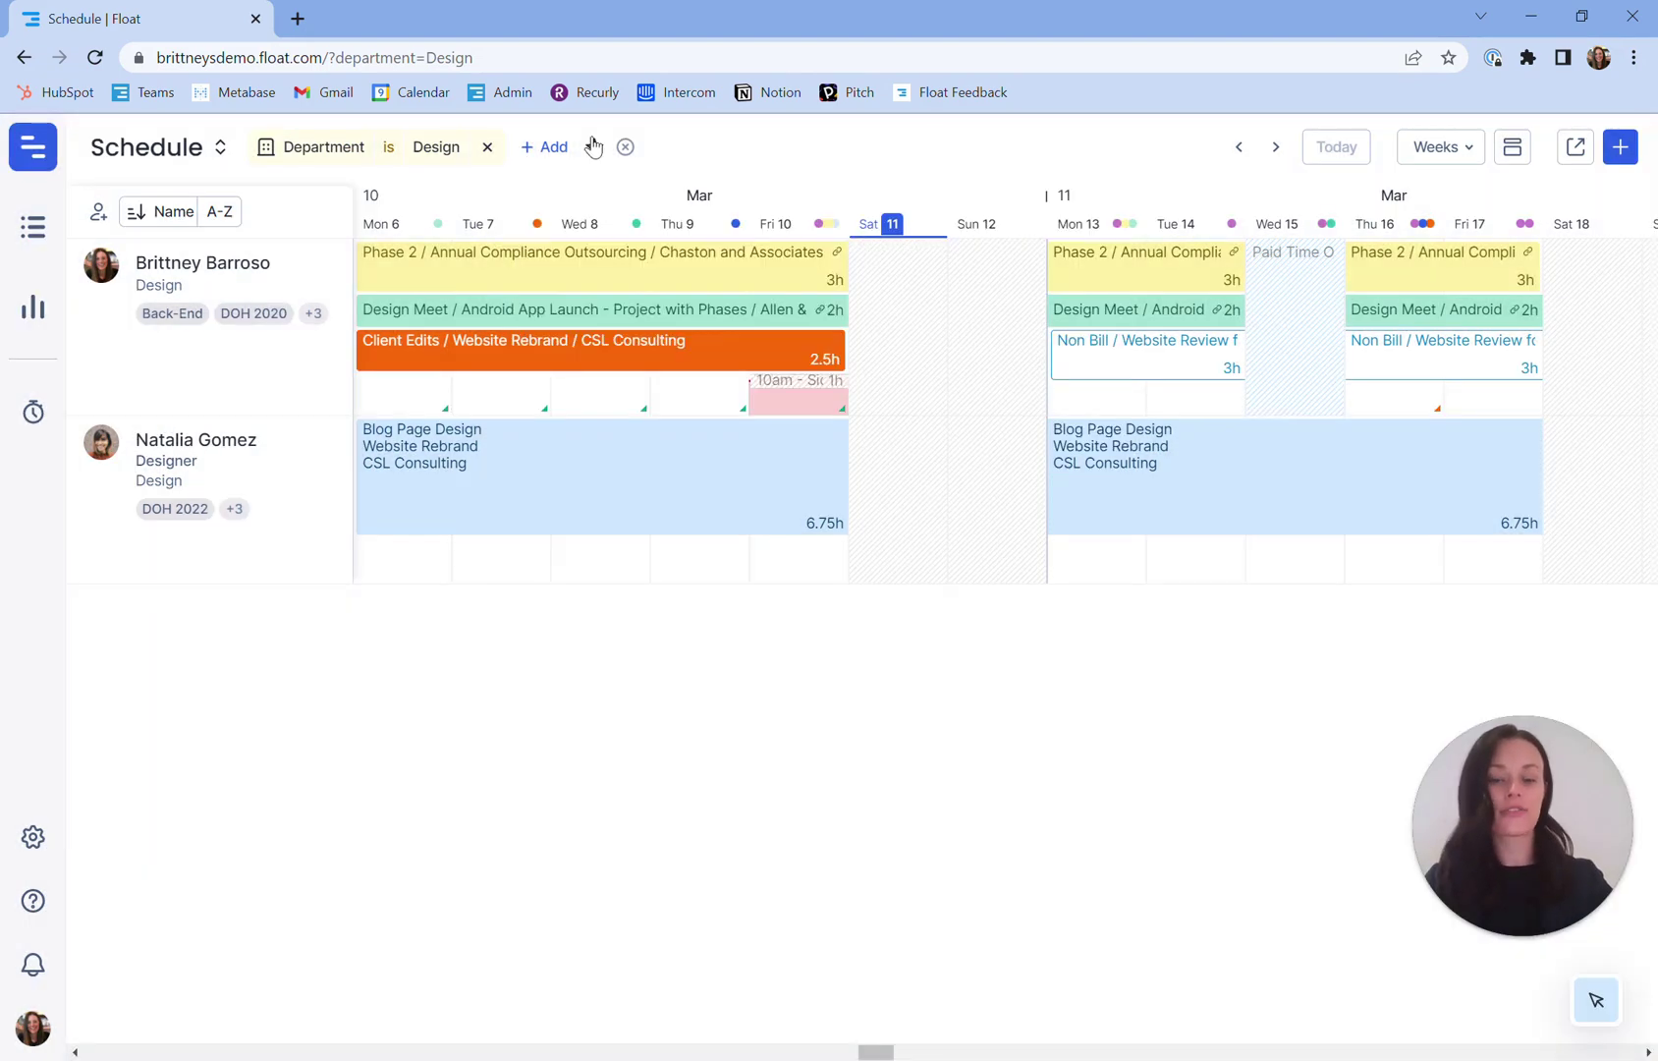
{"action": "left_click", "coordinate": [485, 148]}
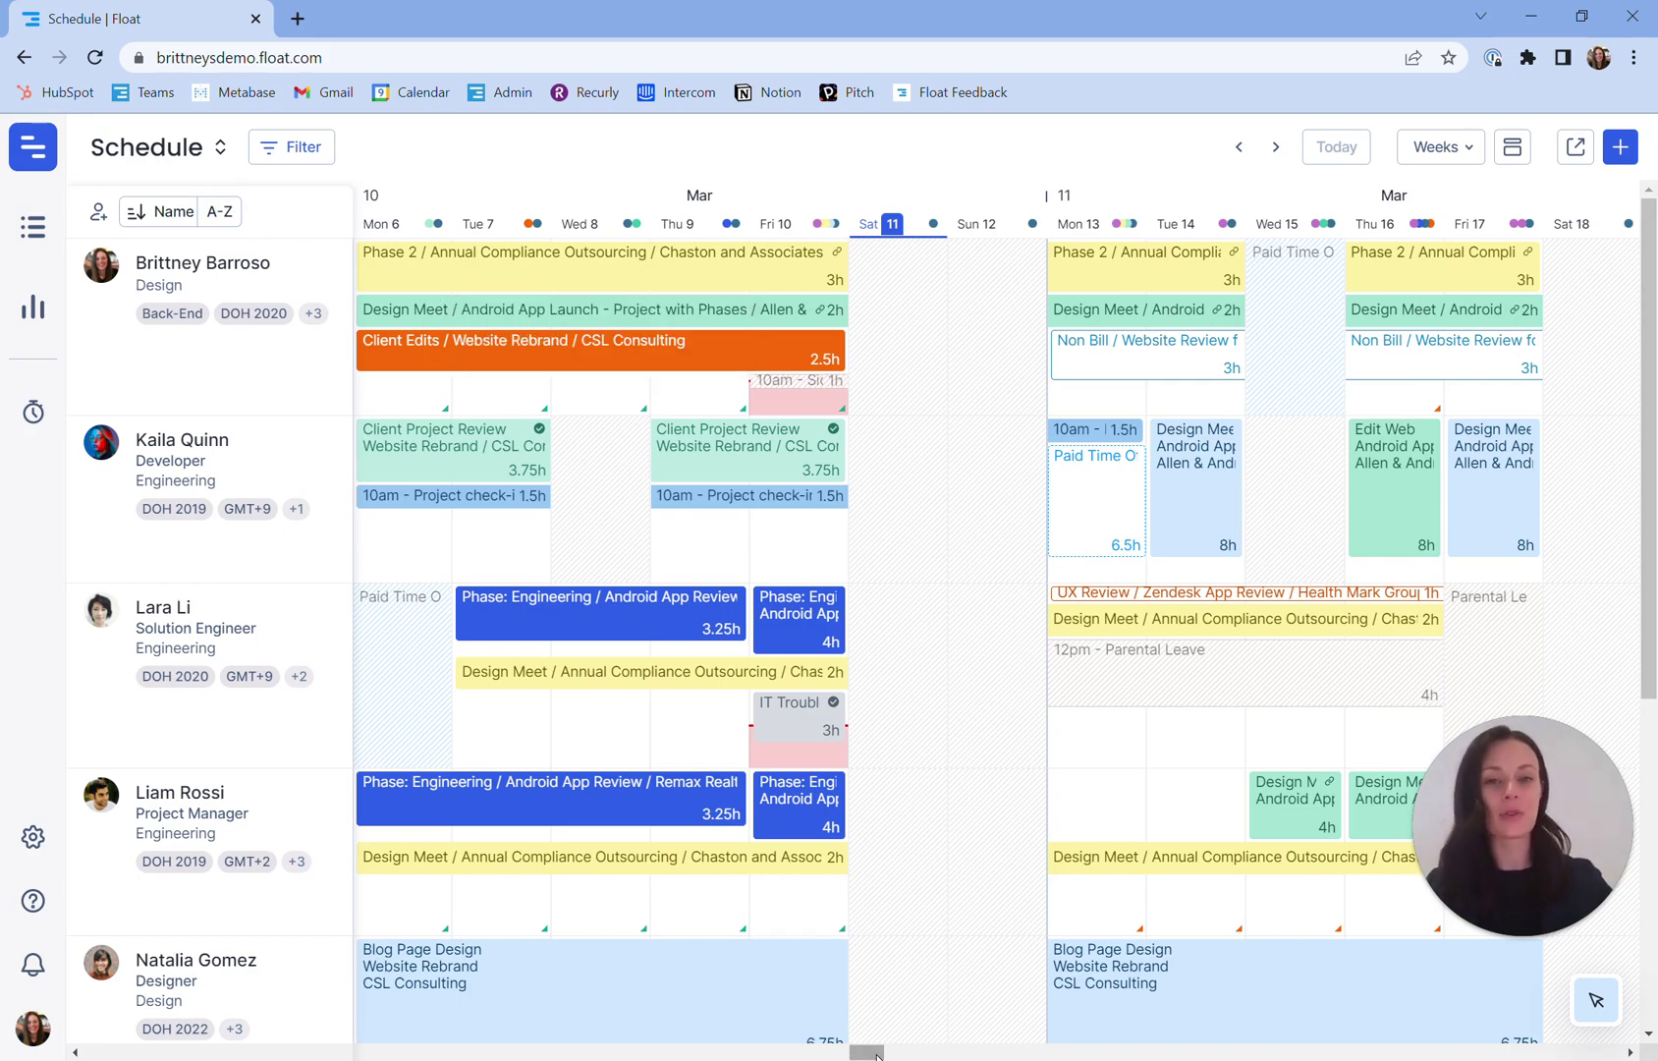
{"action": "left_click_drag", "start_coordinate": [877, 1052], "coordinate": [928, 1031]}
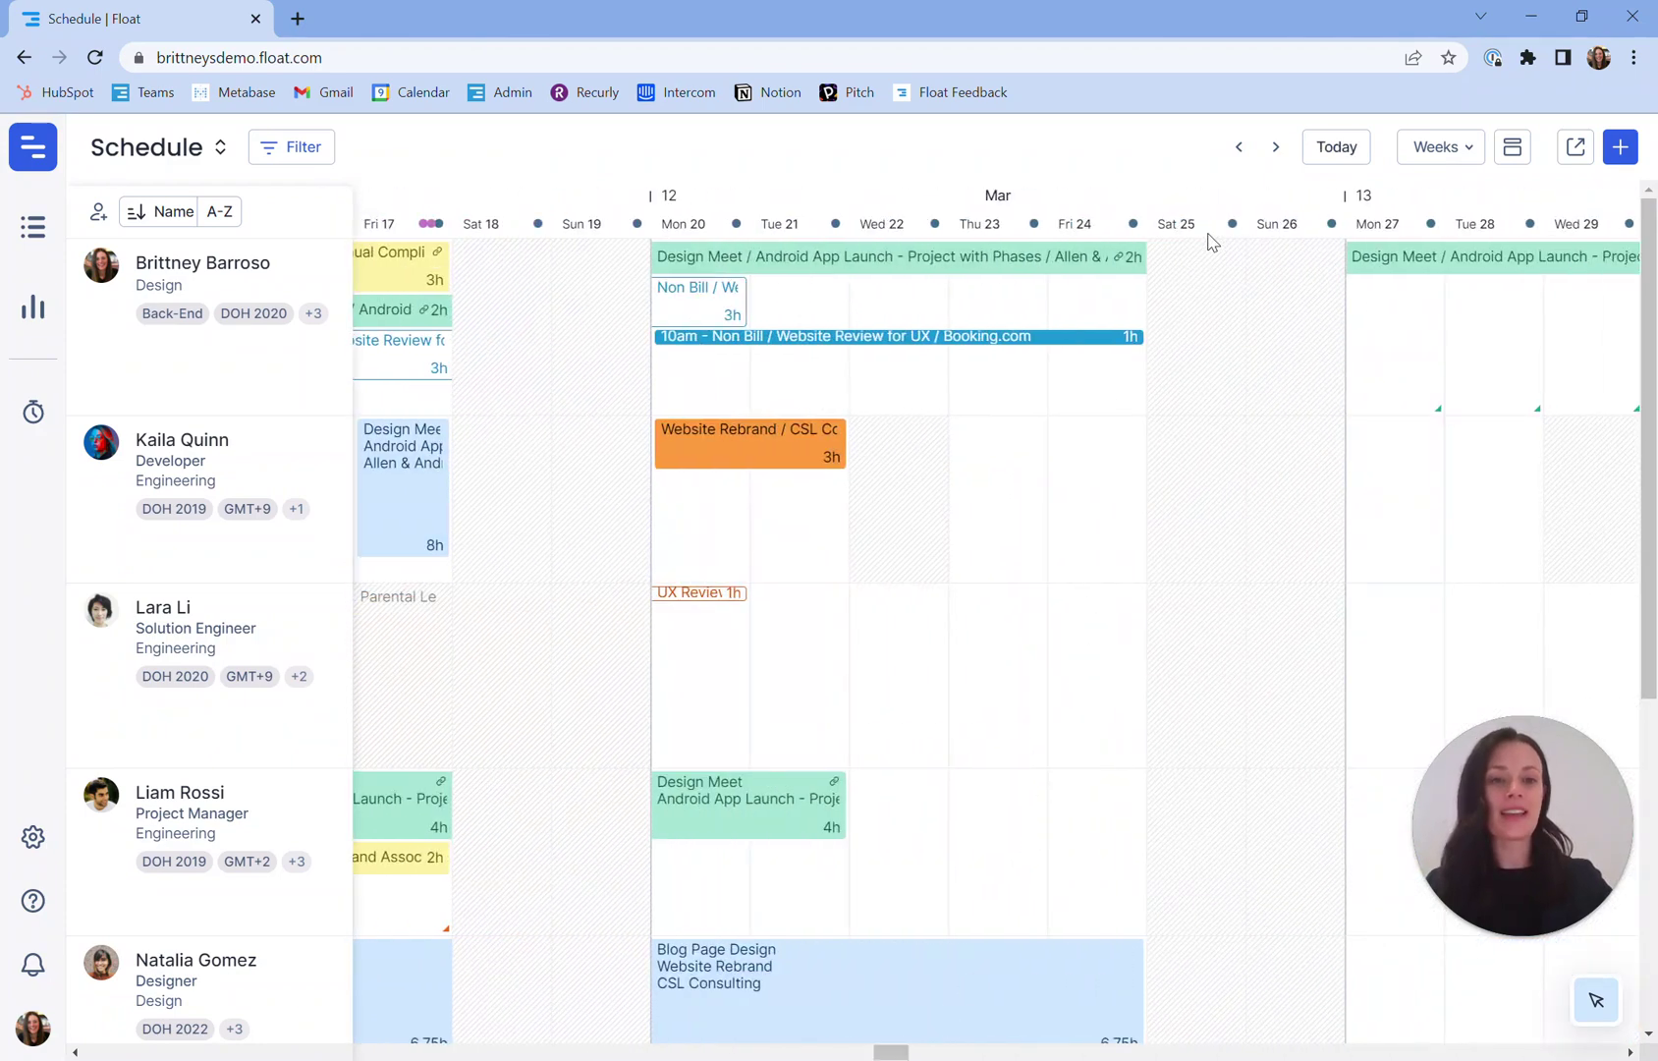
{"action": "left_click", "coordinate": [1332, 153]}
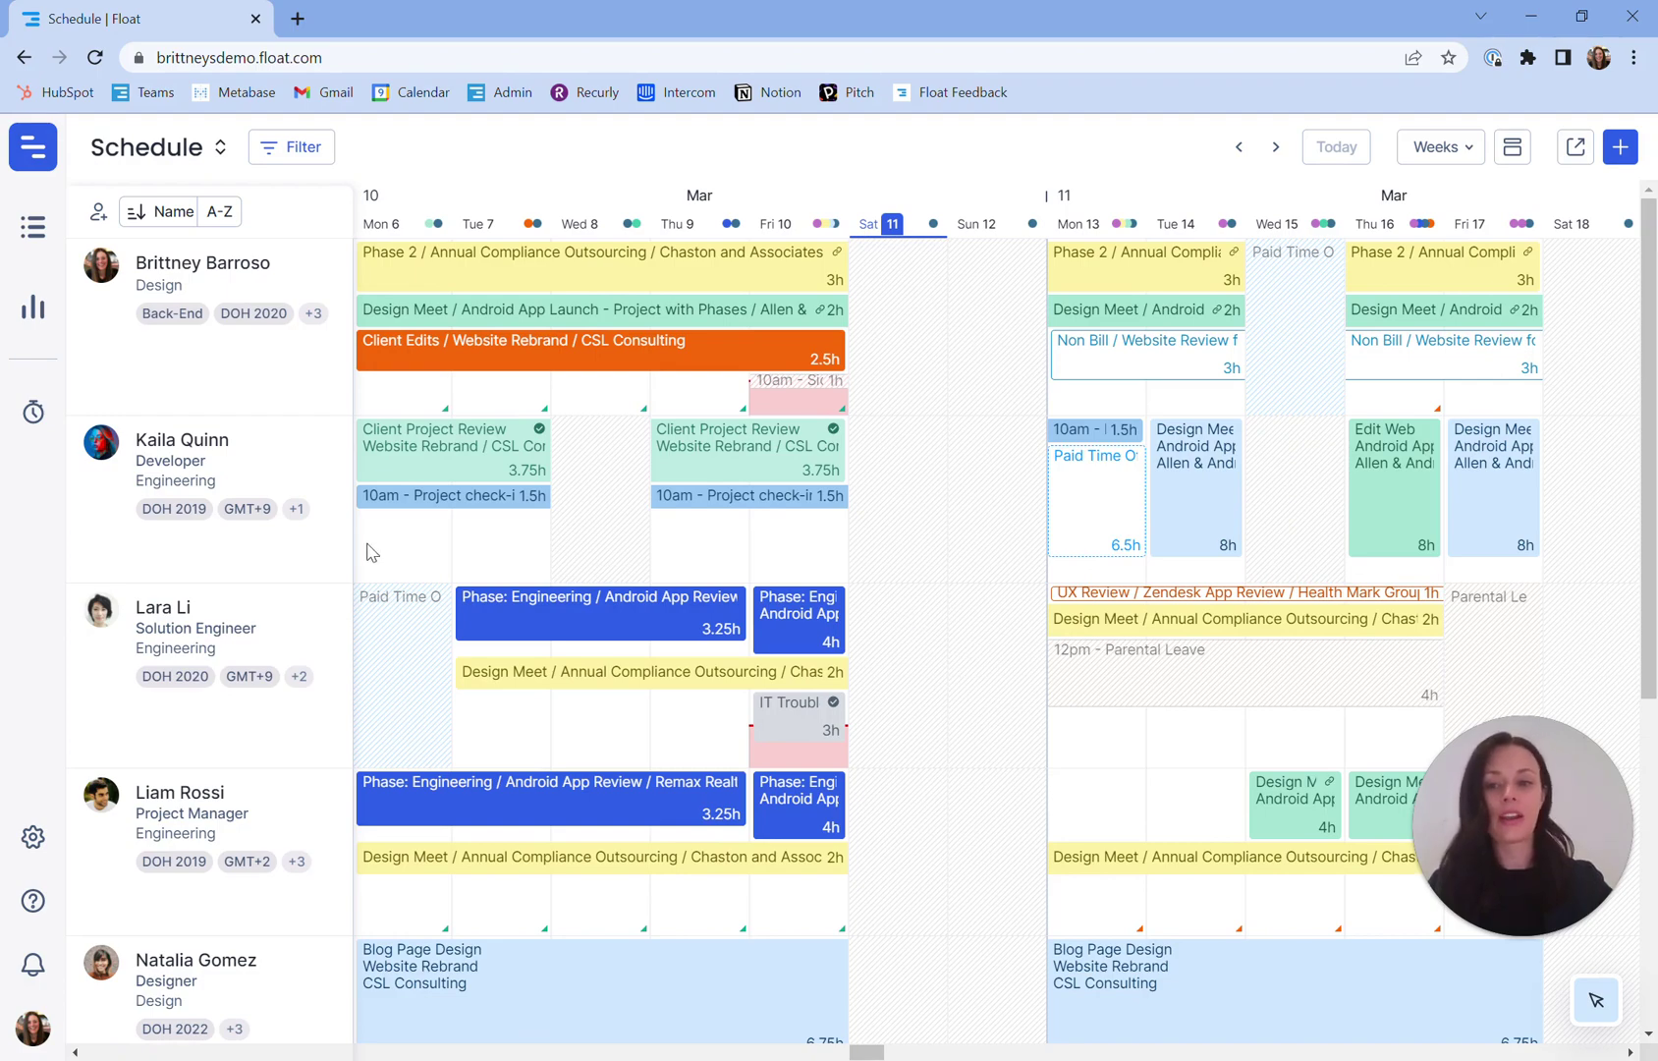
- Change the Developer's Monday working hours from 8 to 10 and save the profile
{"action": "left_click", "coordinate": [290, 462]}
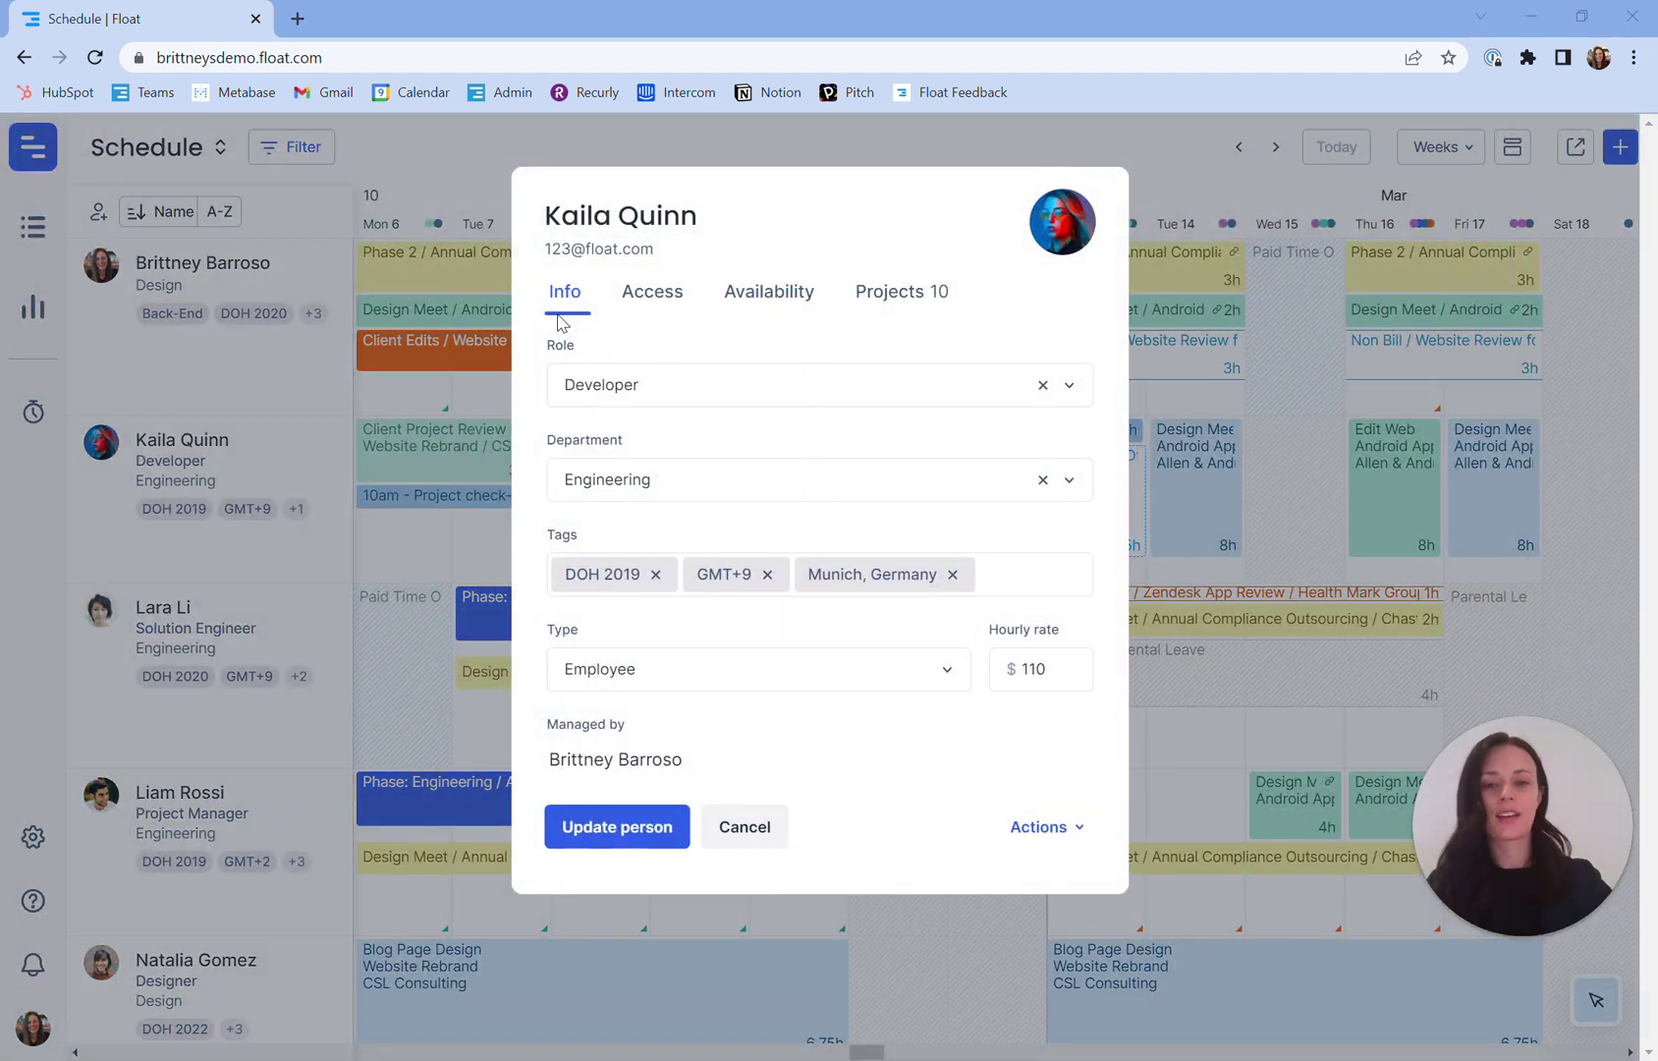
{"action": "left_click", "coordinate": [735, 295]}
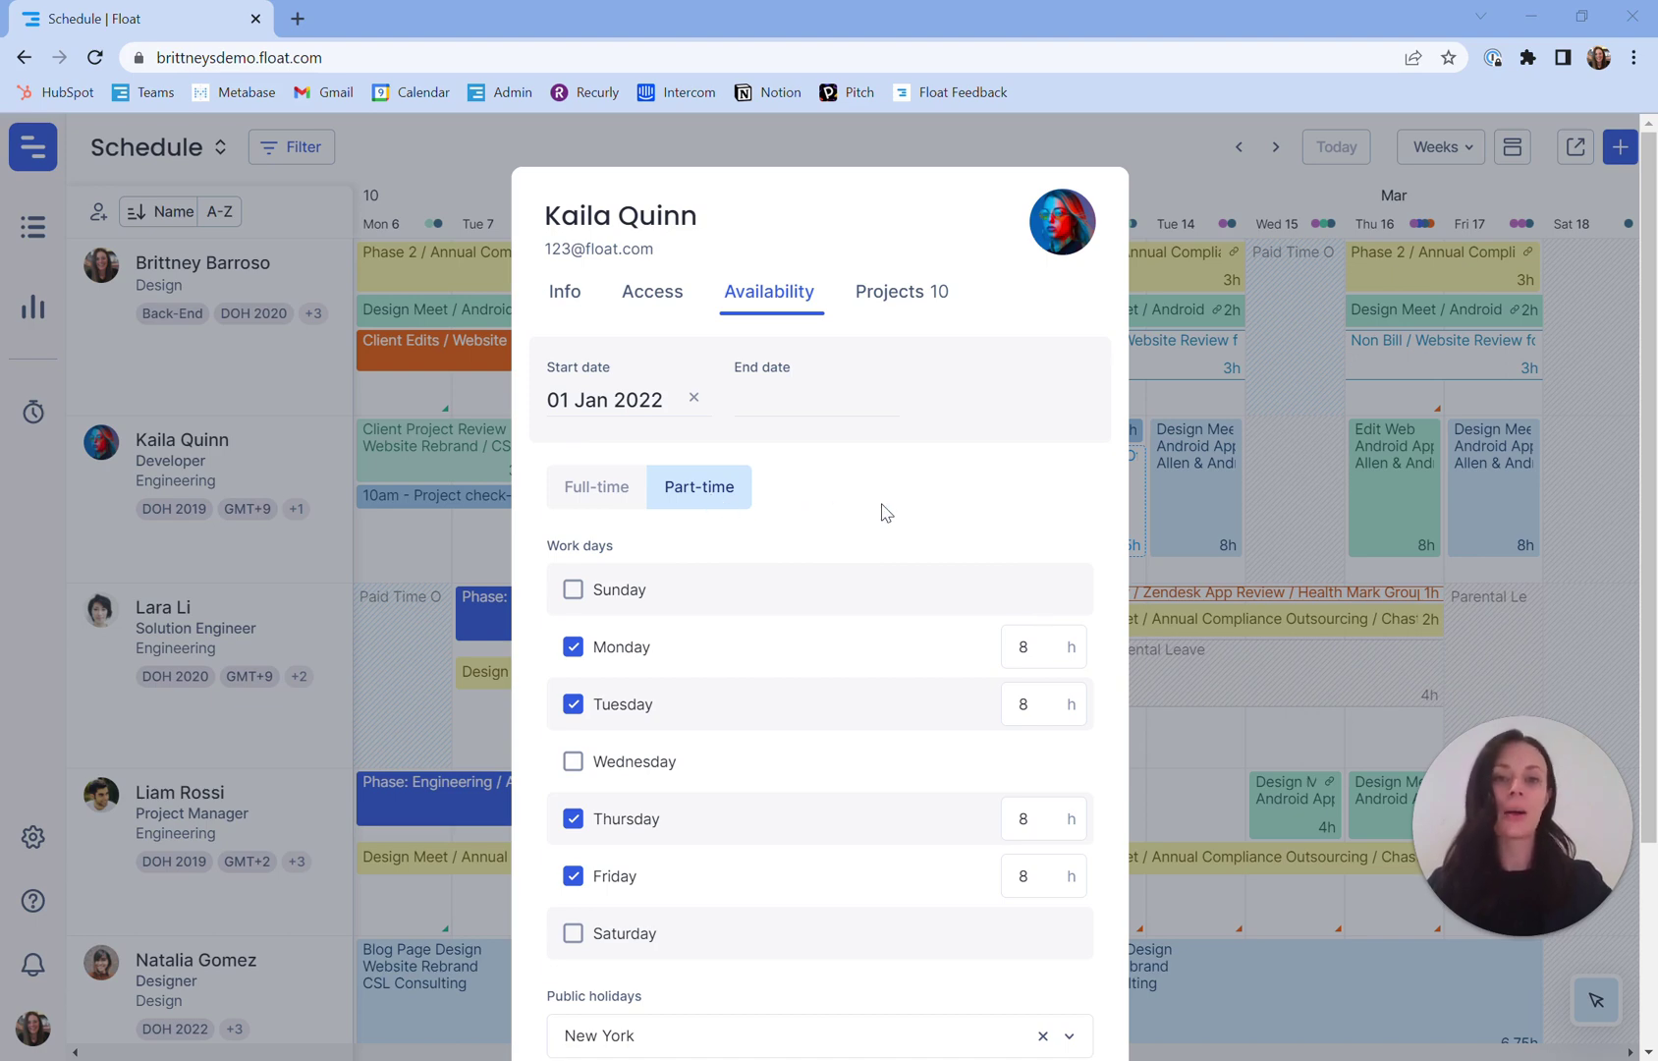
{"action": "left_click", "coordinate": [1035, 633]}
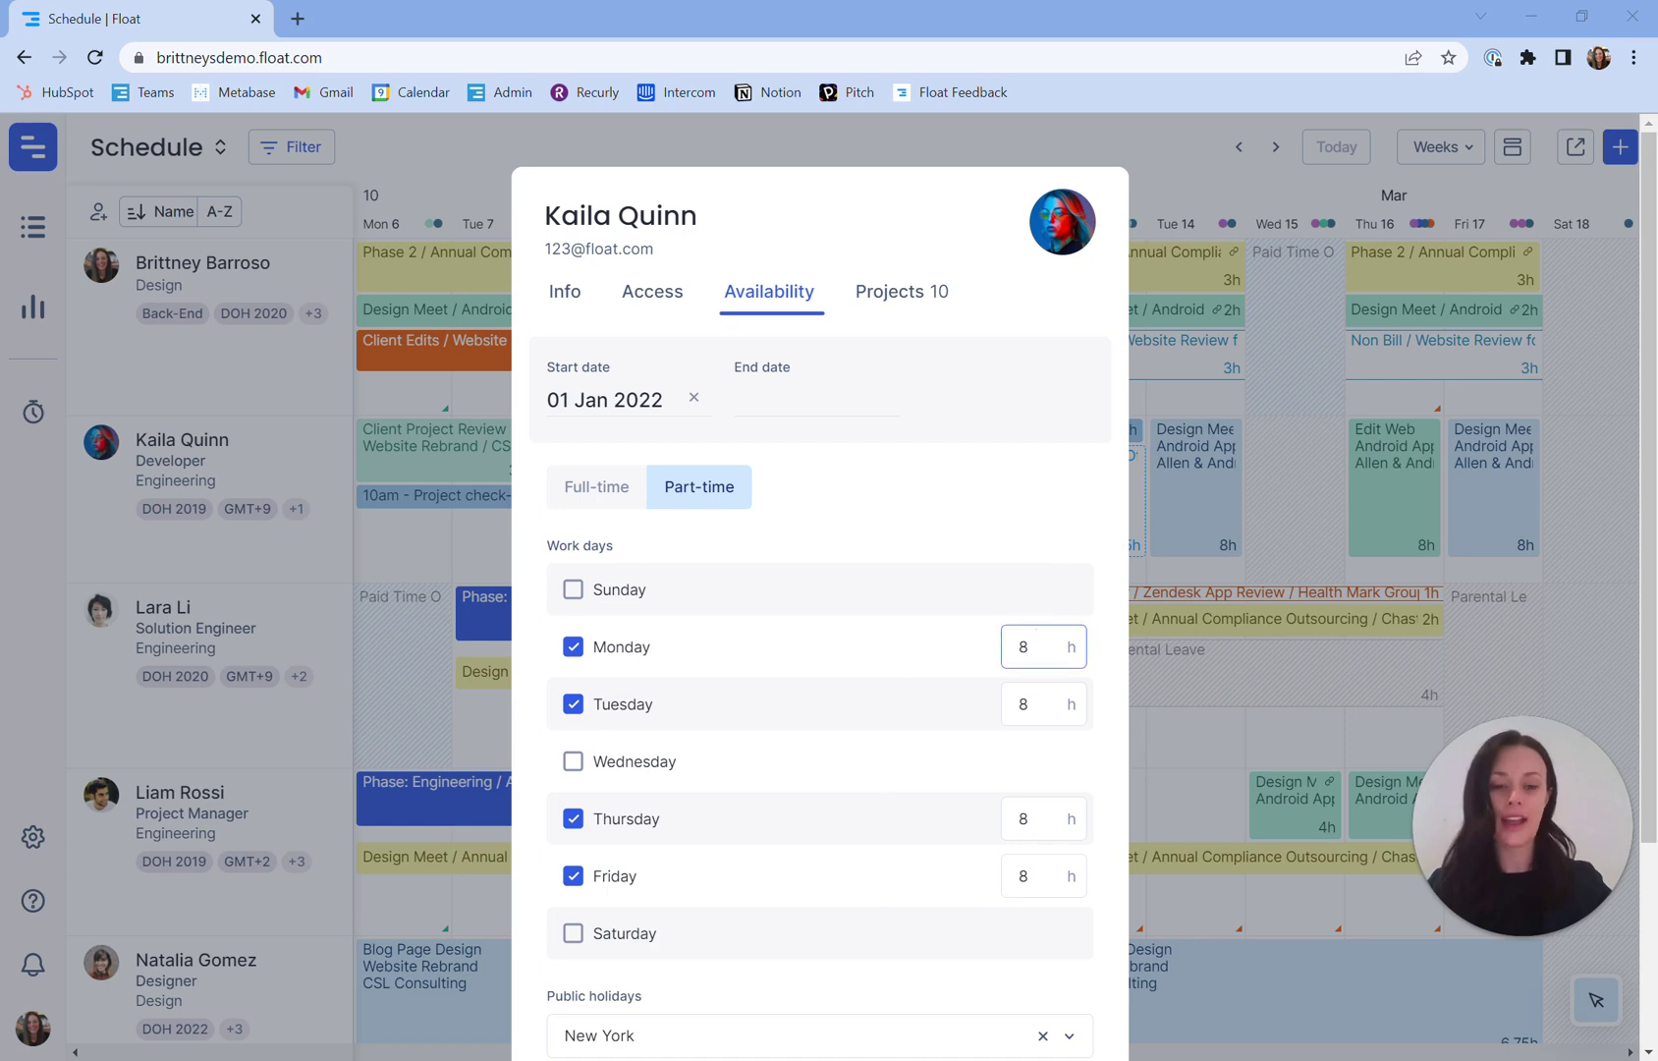
{"action": "key", "text": "BackSpace"}
{"action": "type", "text": "10"}
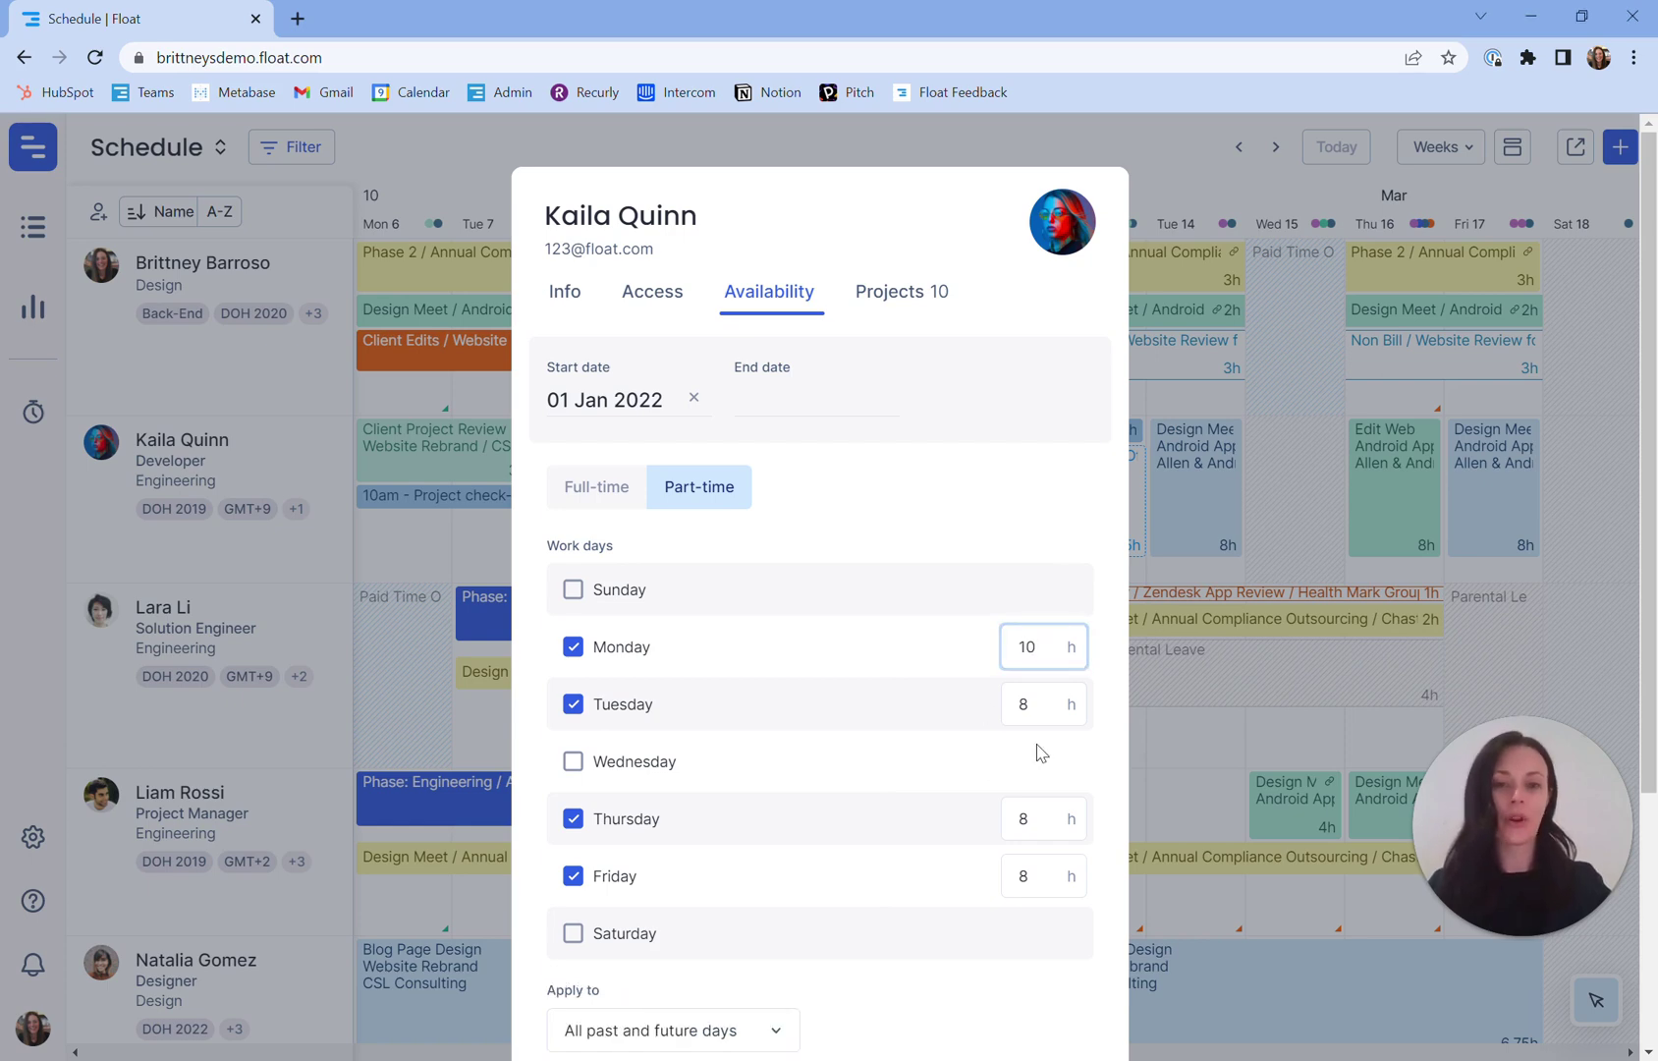
{"action": "left_click", "coordinate": [1154, 361]}
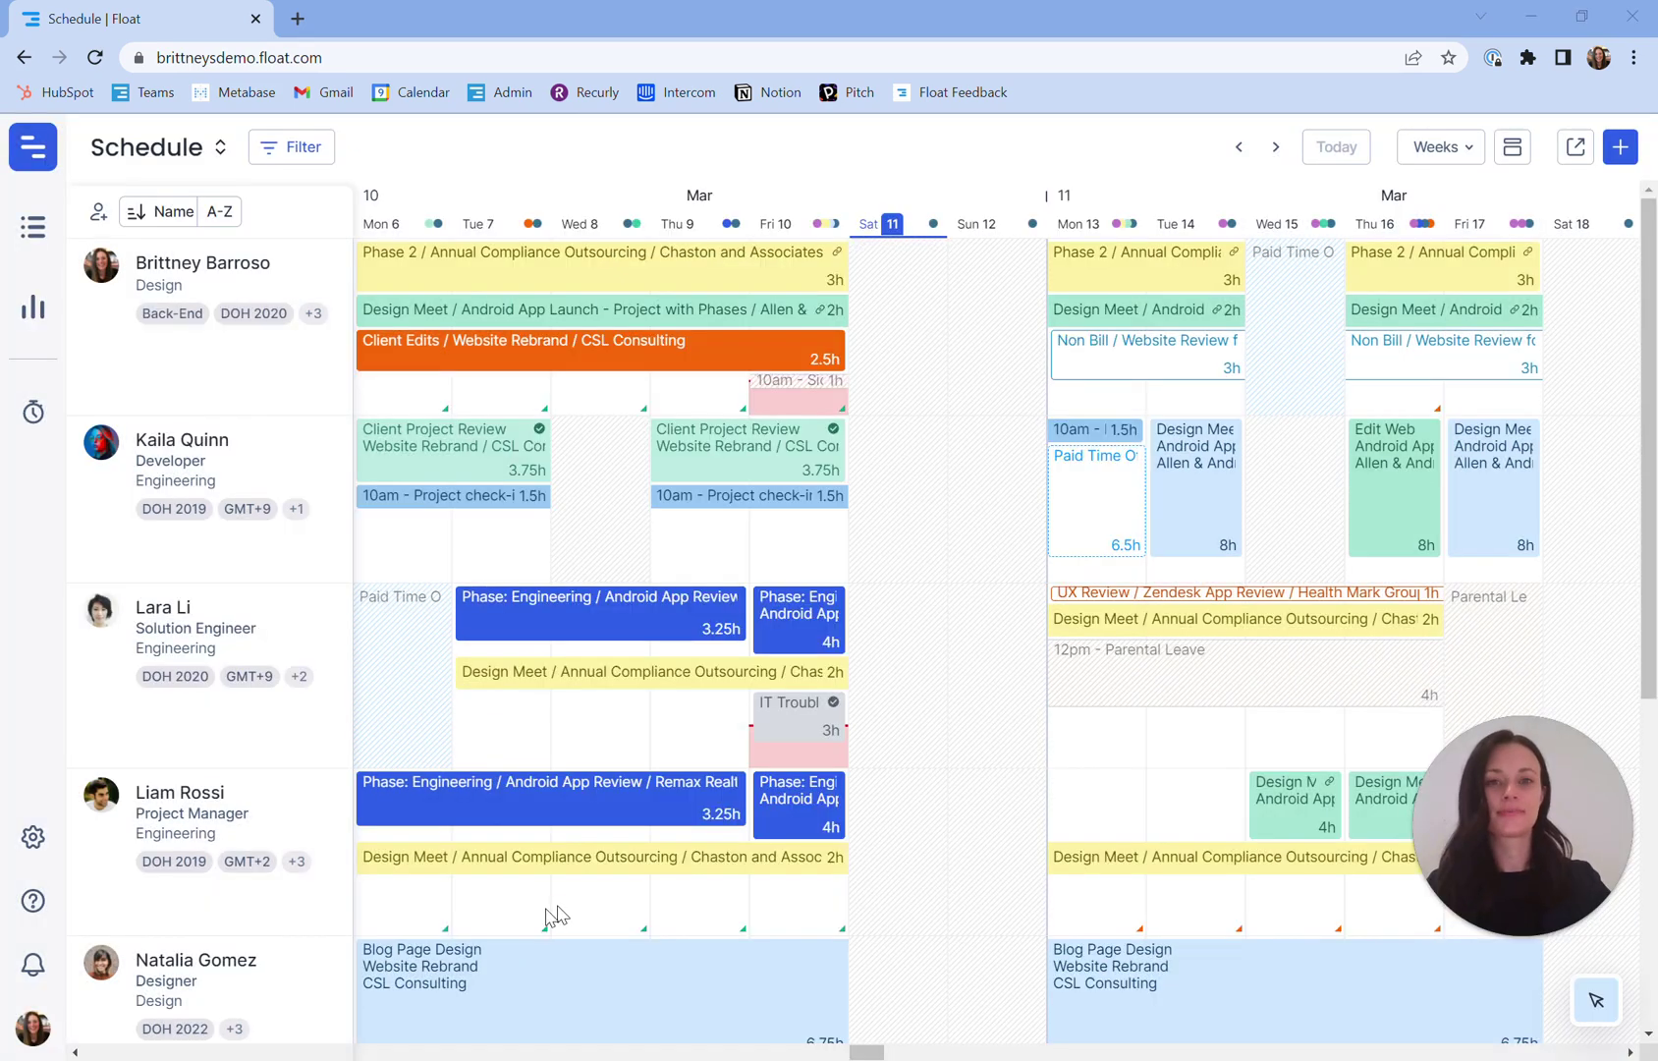
{"action": "mouse_move", "coordinate": [444, 940]}
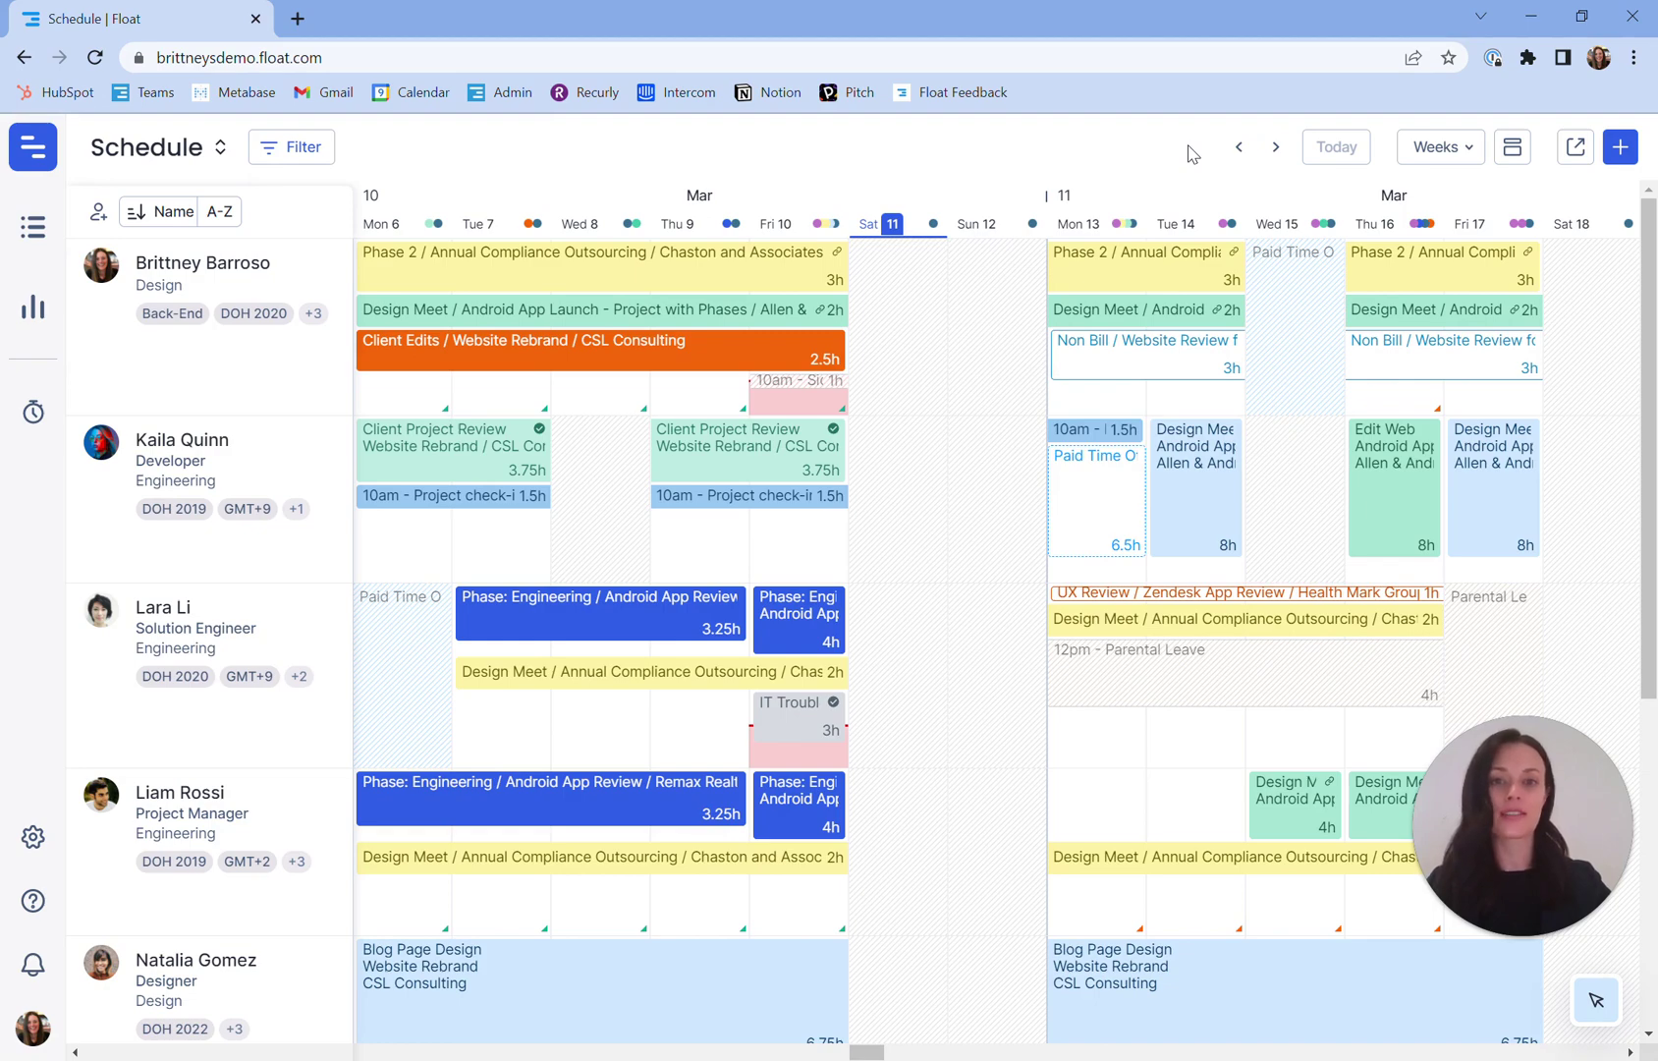
{"action": "left_click", "coordinate": [1621, 148]}
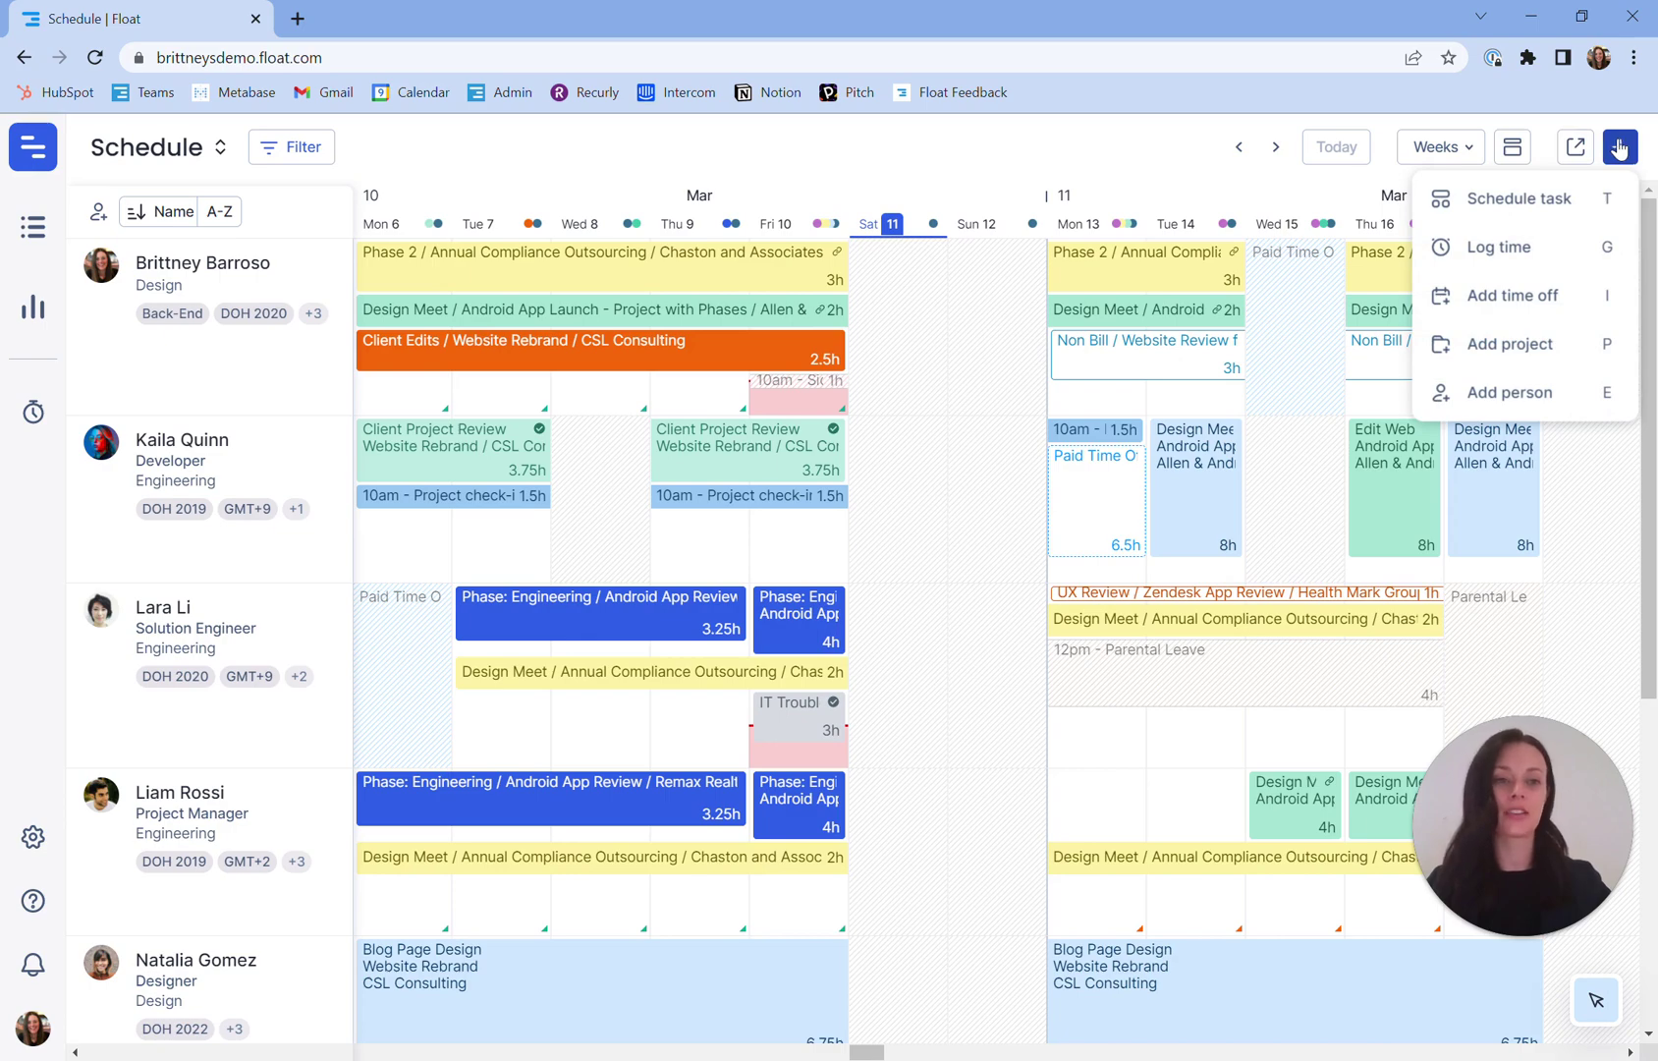
{"action": "left_click", "coordinate": [1568, 206]}
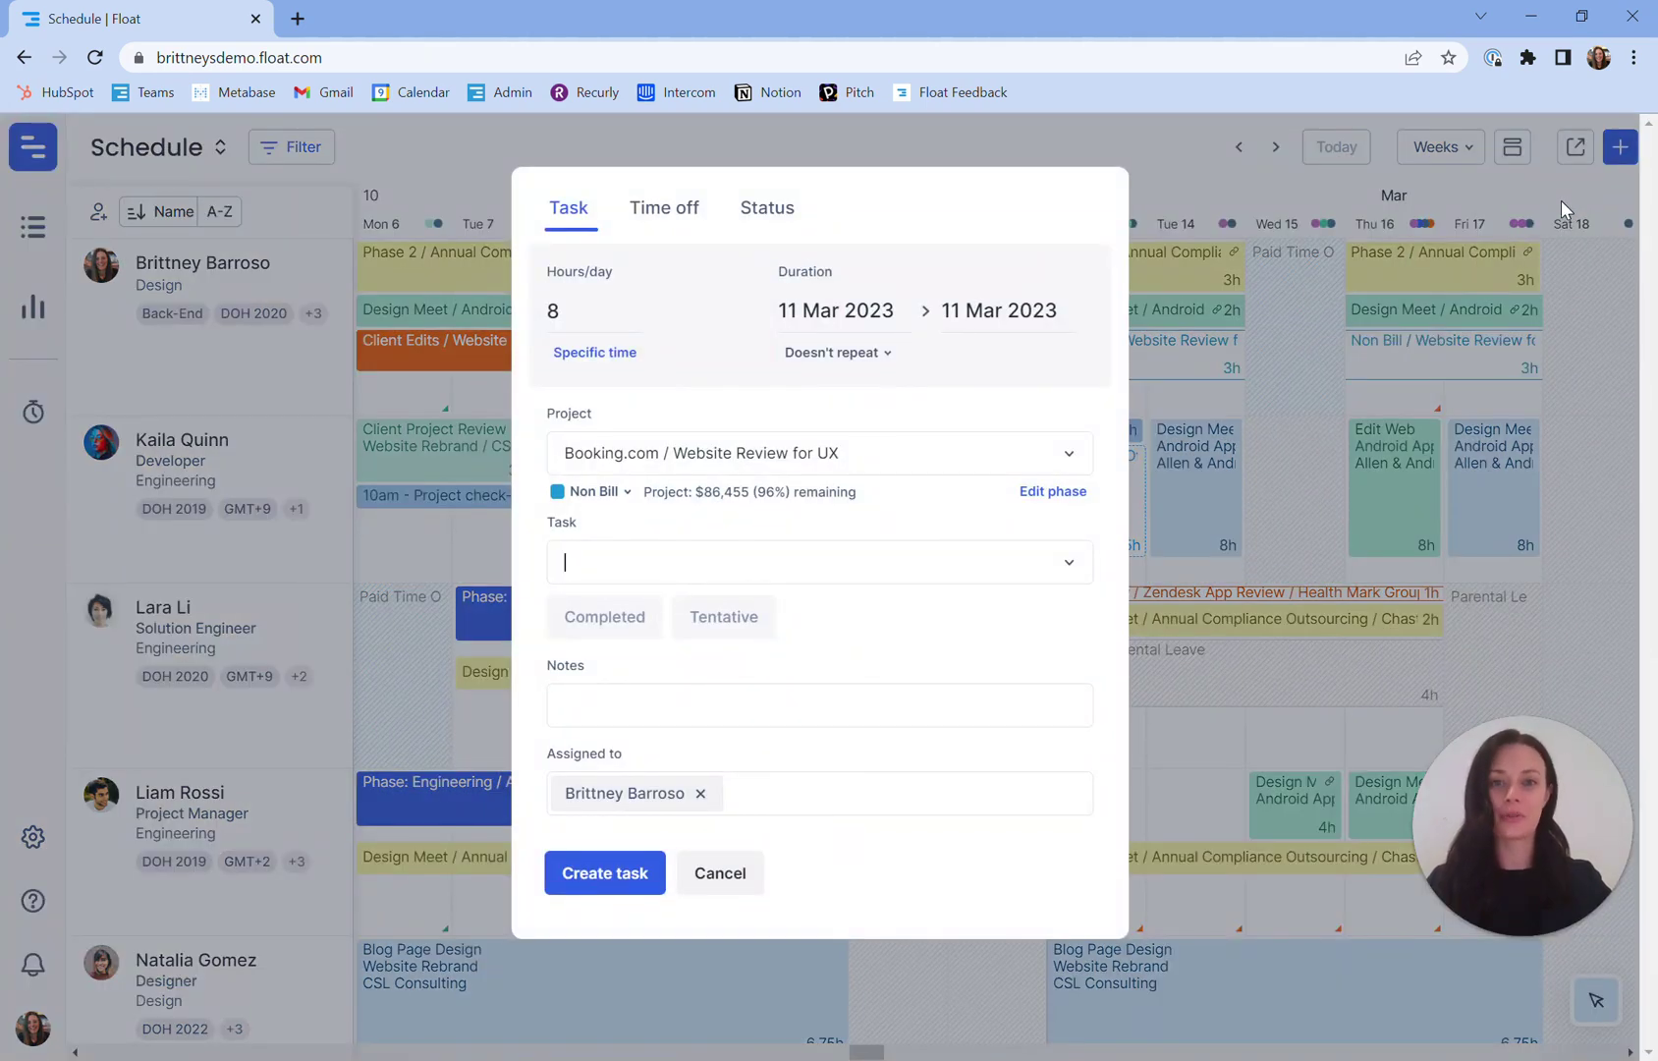
{"action": "left_click", "coordinate": [1561, 200]}
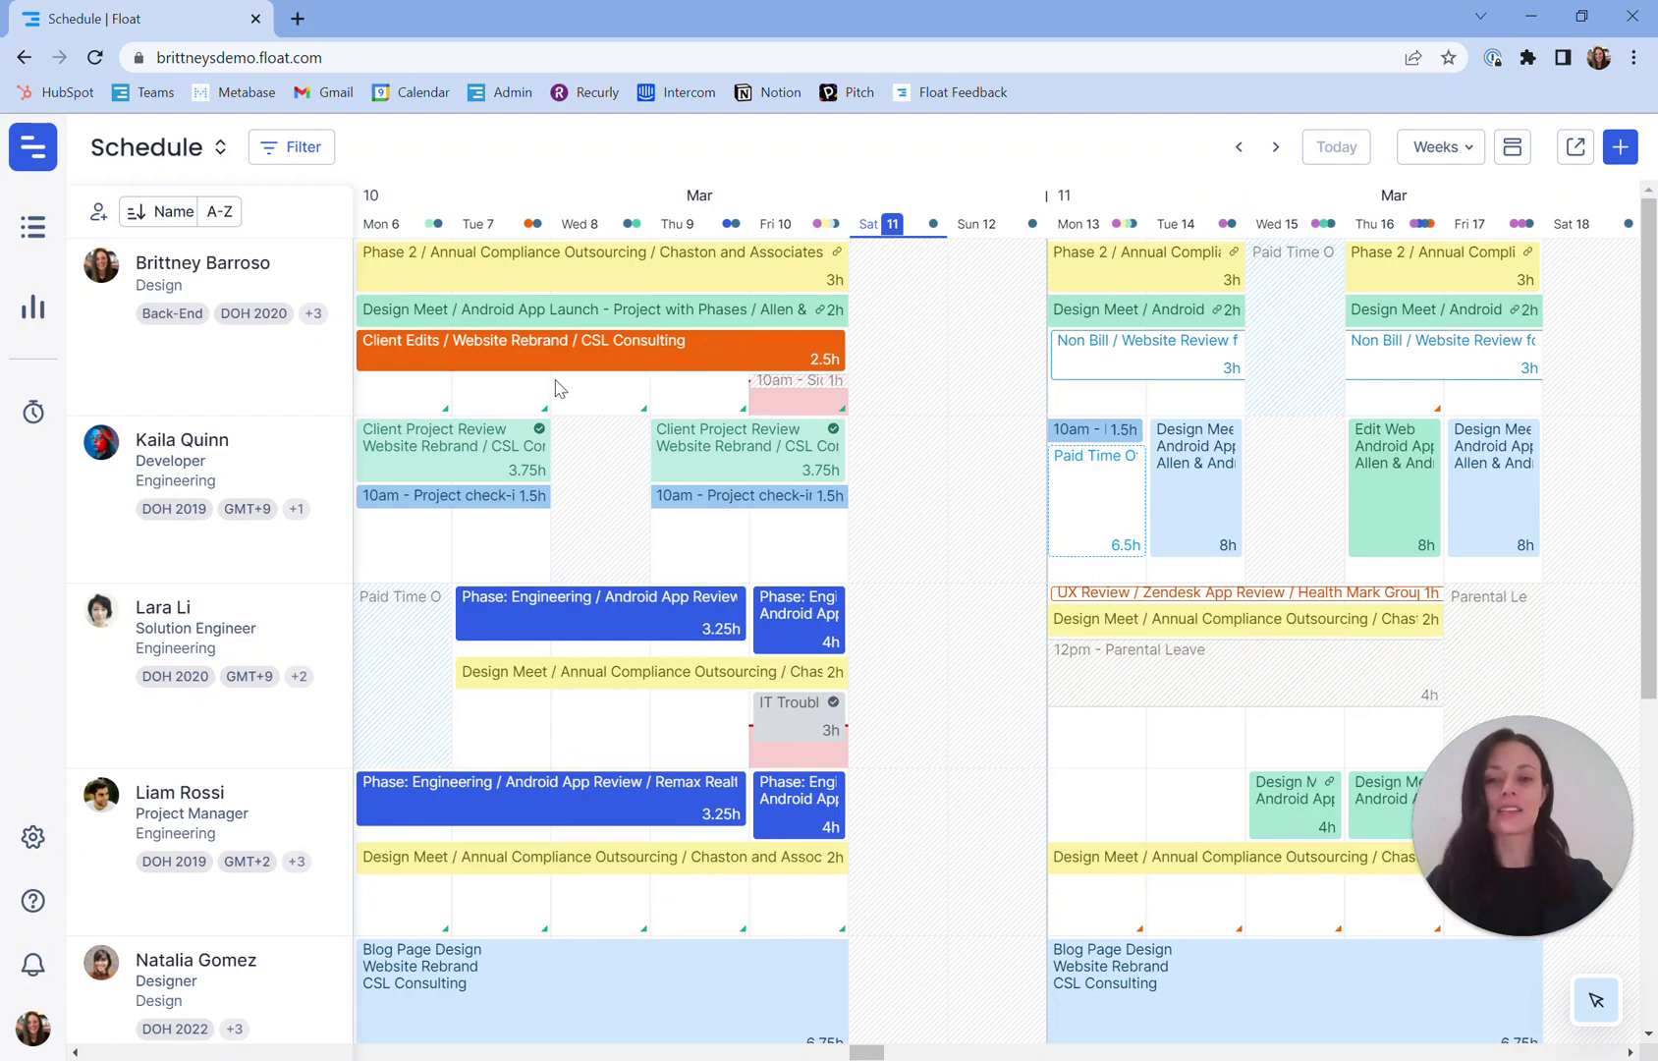
{"action": "left_click", "coordinate": [519, 392]}
{"action": "left_click", "coordinate": [1590, 445]}
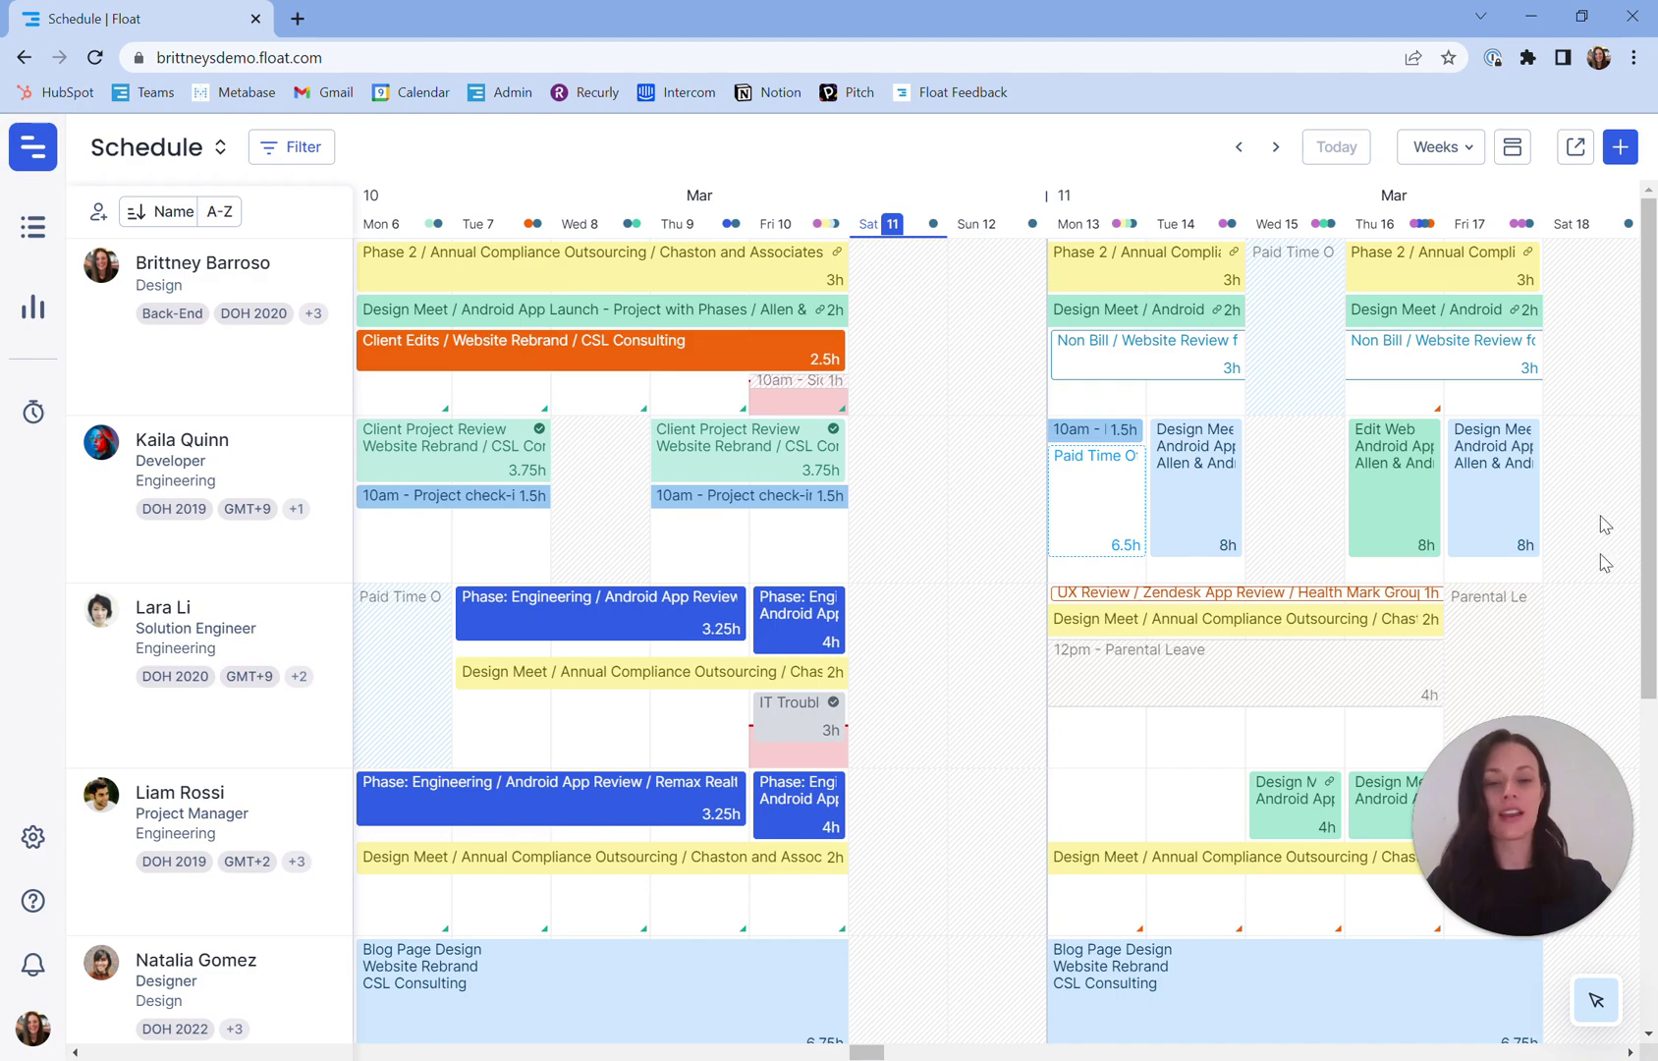
- Split the top person's Client Edits task into Mon–Tue and Wed–Fri pieces
{"action": "left_click", "coordinate": [1597, 1003]}
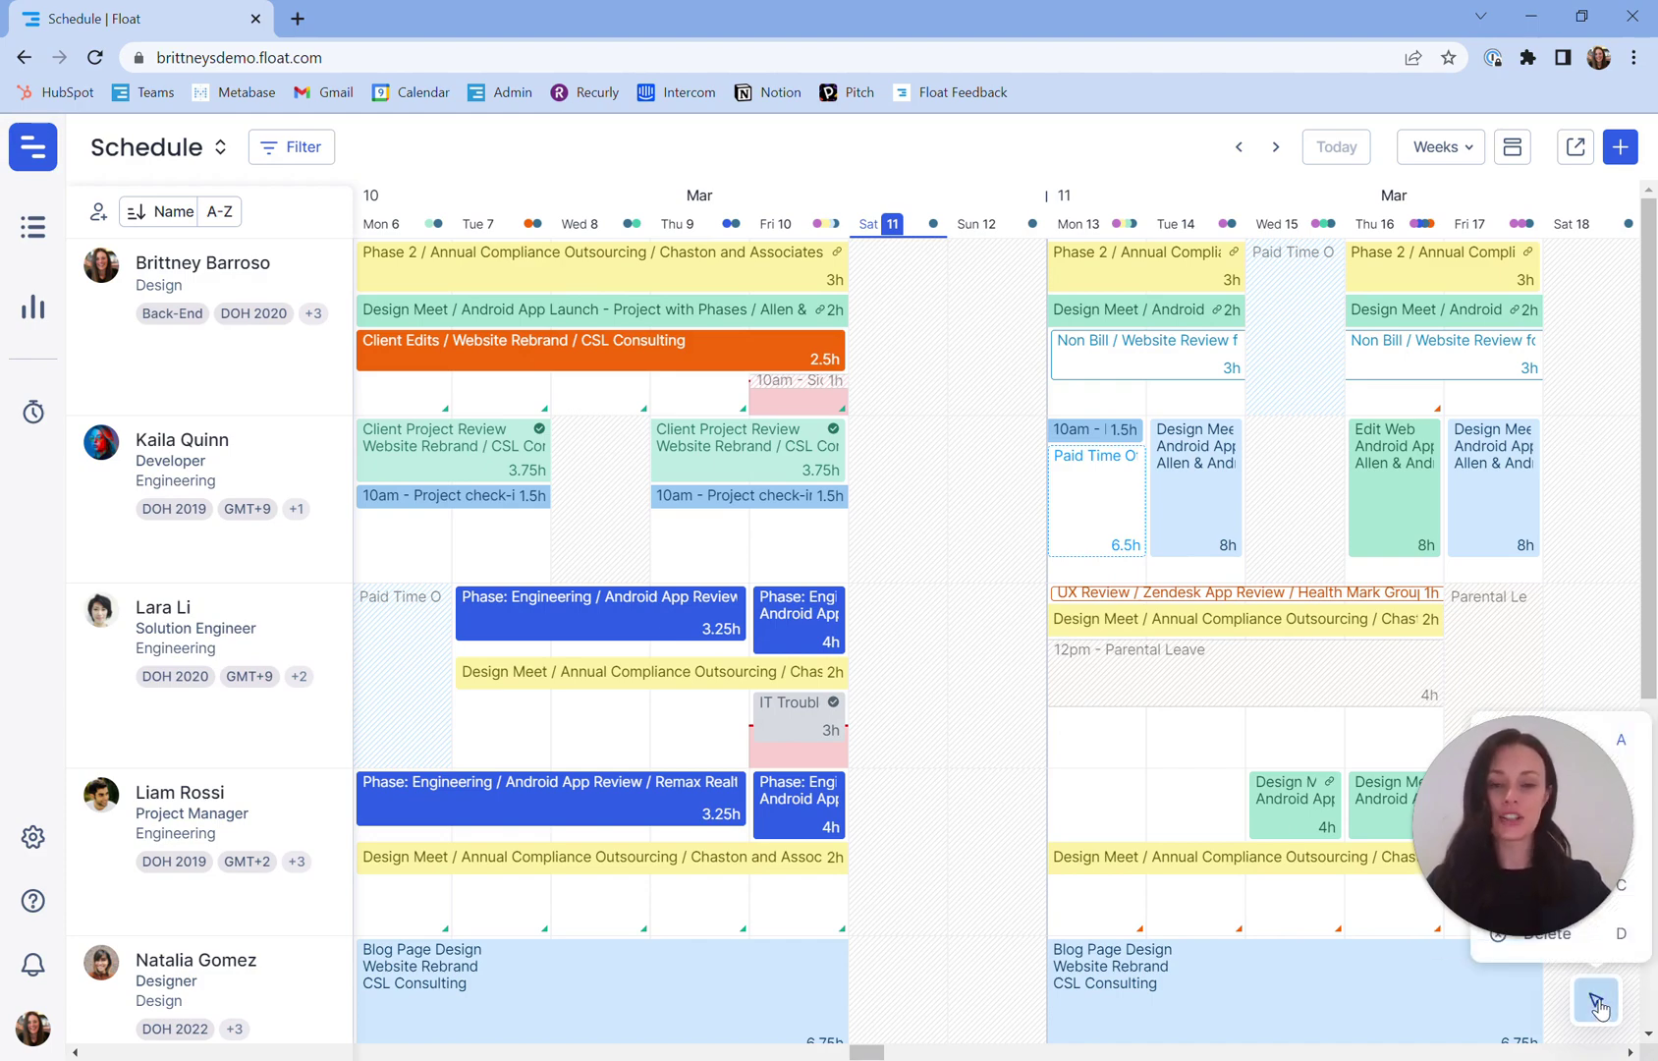
{"action": "right_click", "coordinate": [578, 352]}
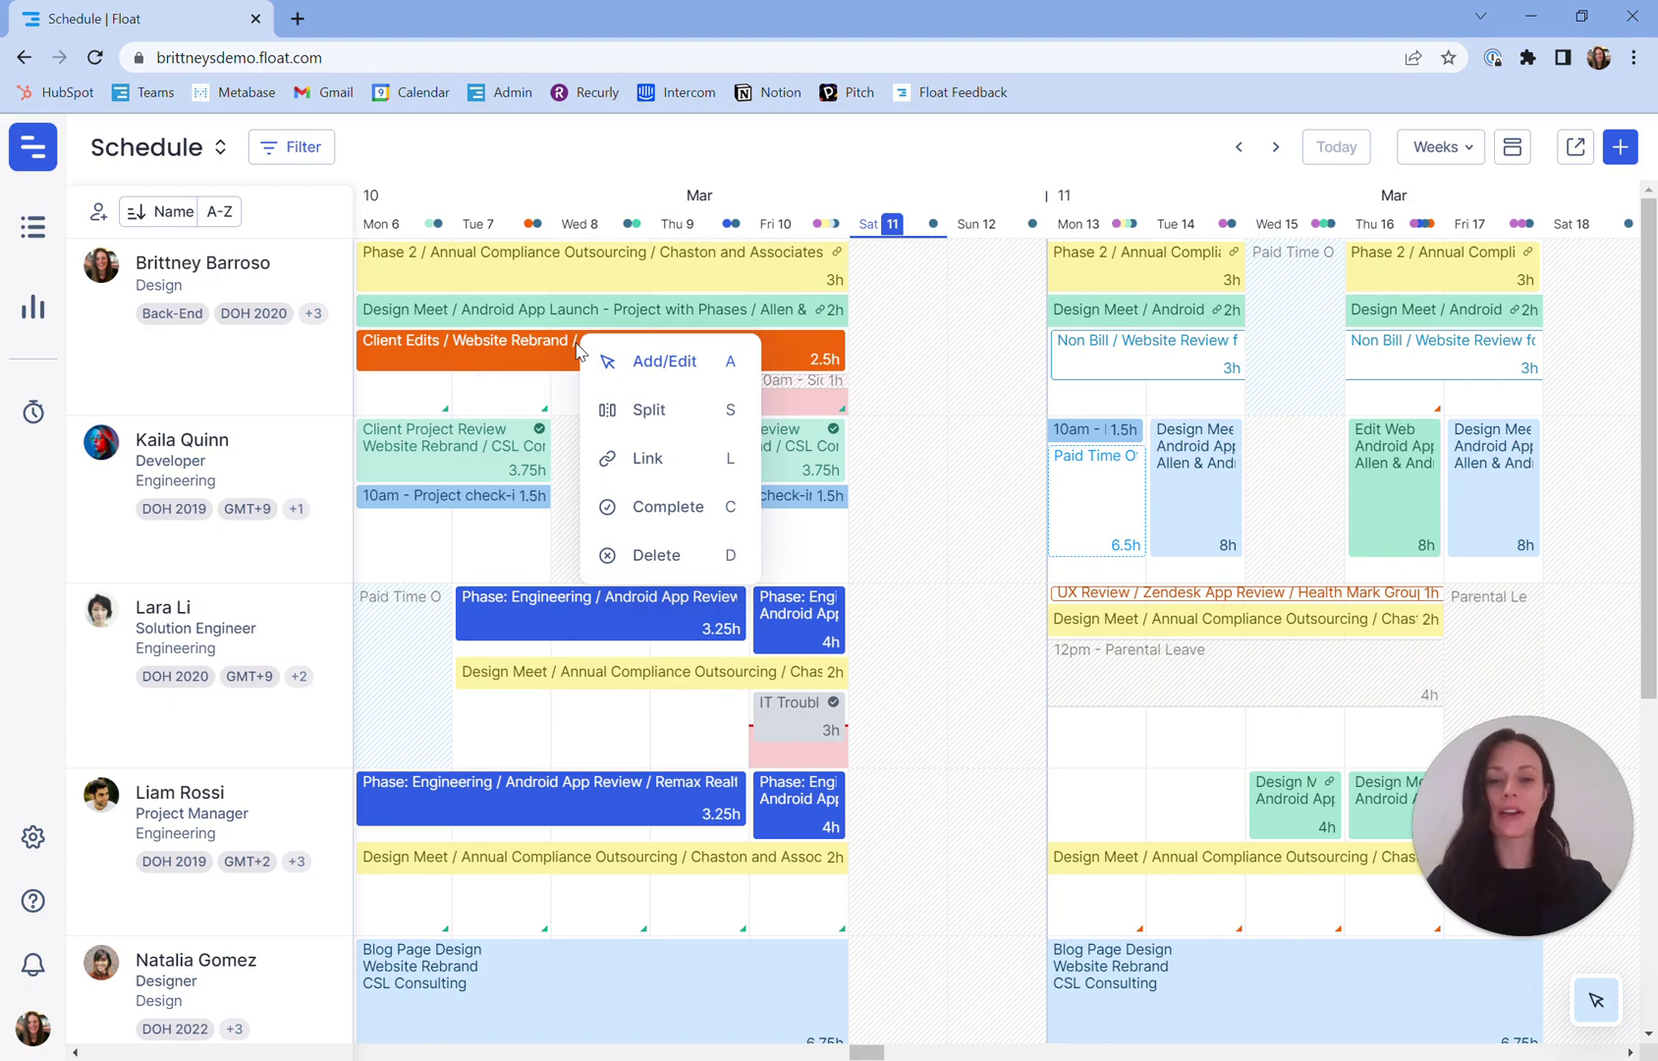
{"action": "left_click", "coordinate": [611, 425]}
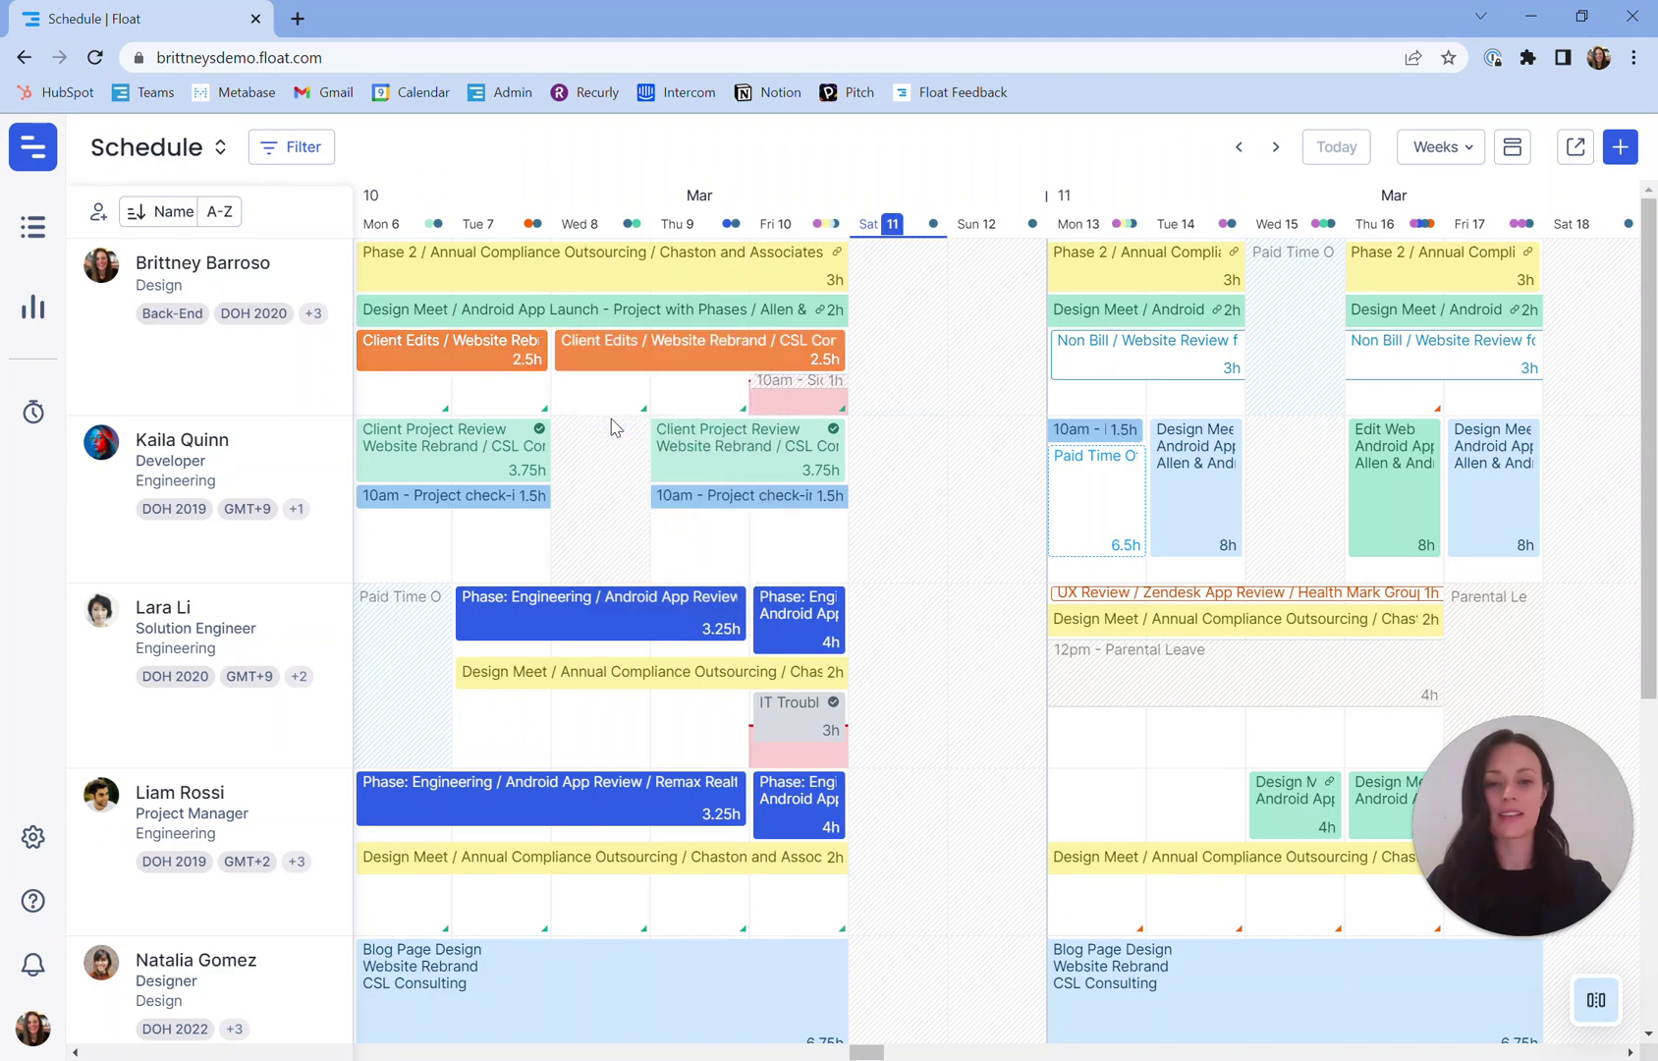
{"action": "left_click", "coordinate": [556, 360]}
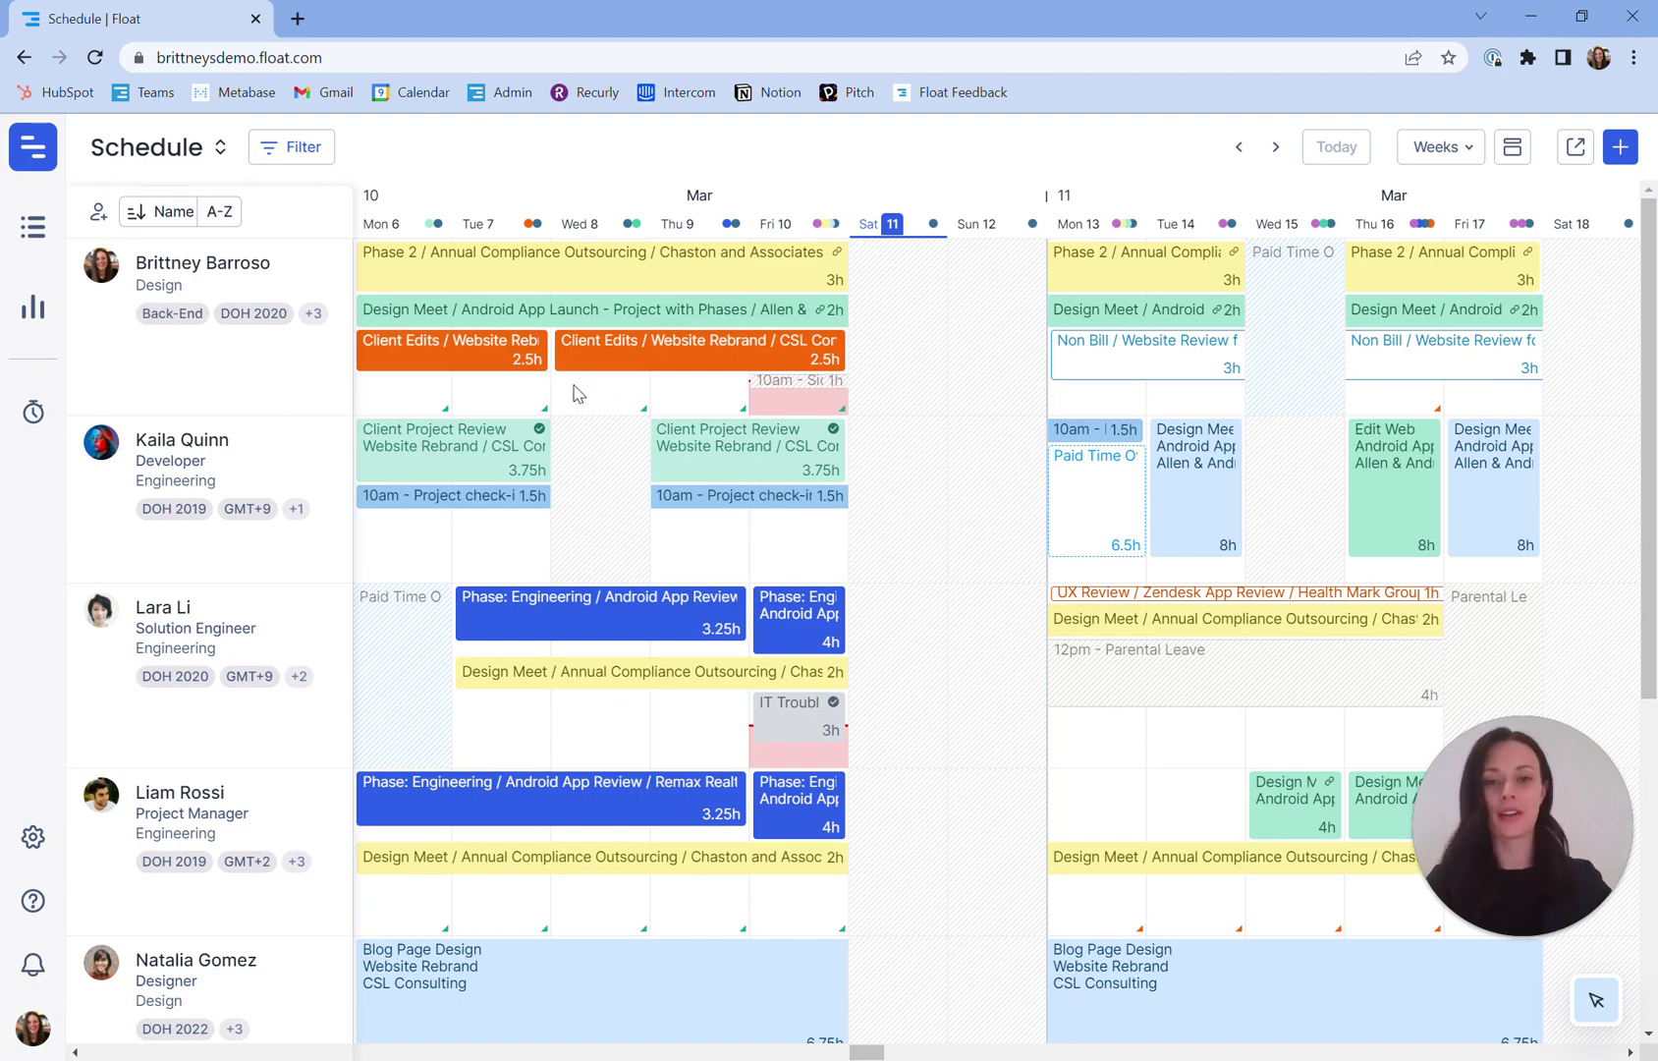
- Link the Mon–Tue Client Edits piece to the Wed–Fri piece
{"action": "right_click", "coordinate": [466, 360]}
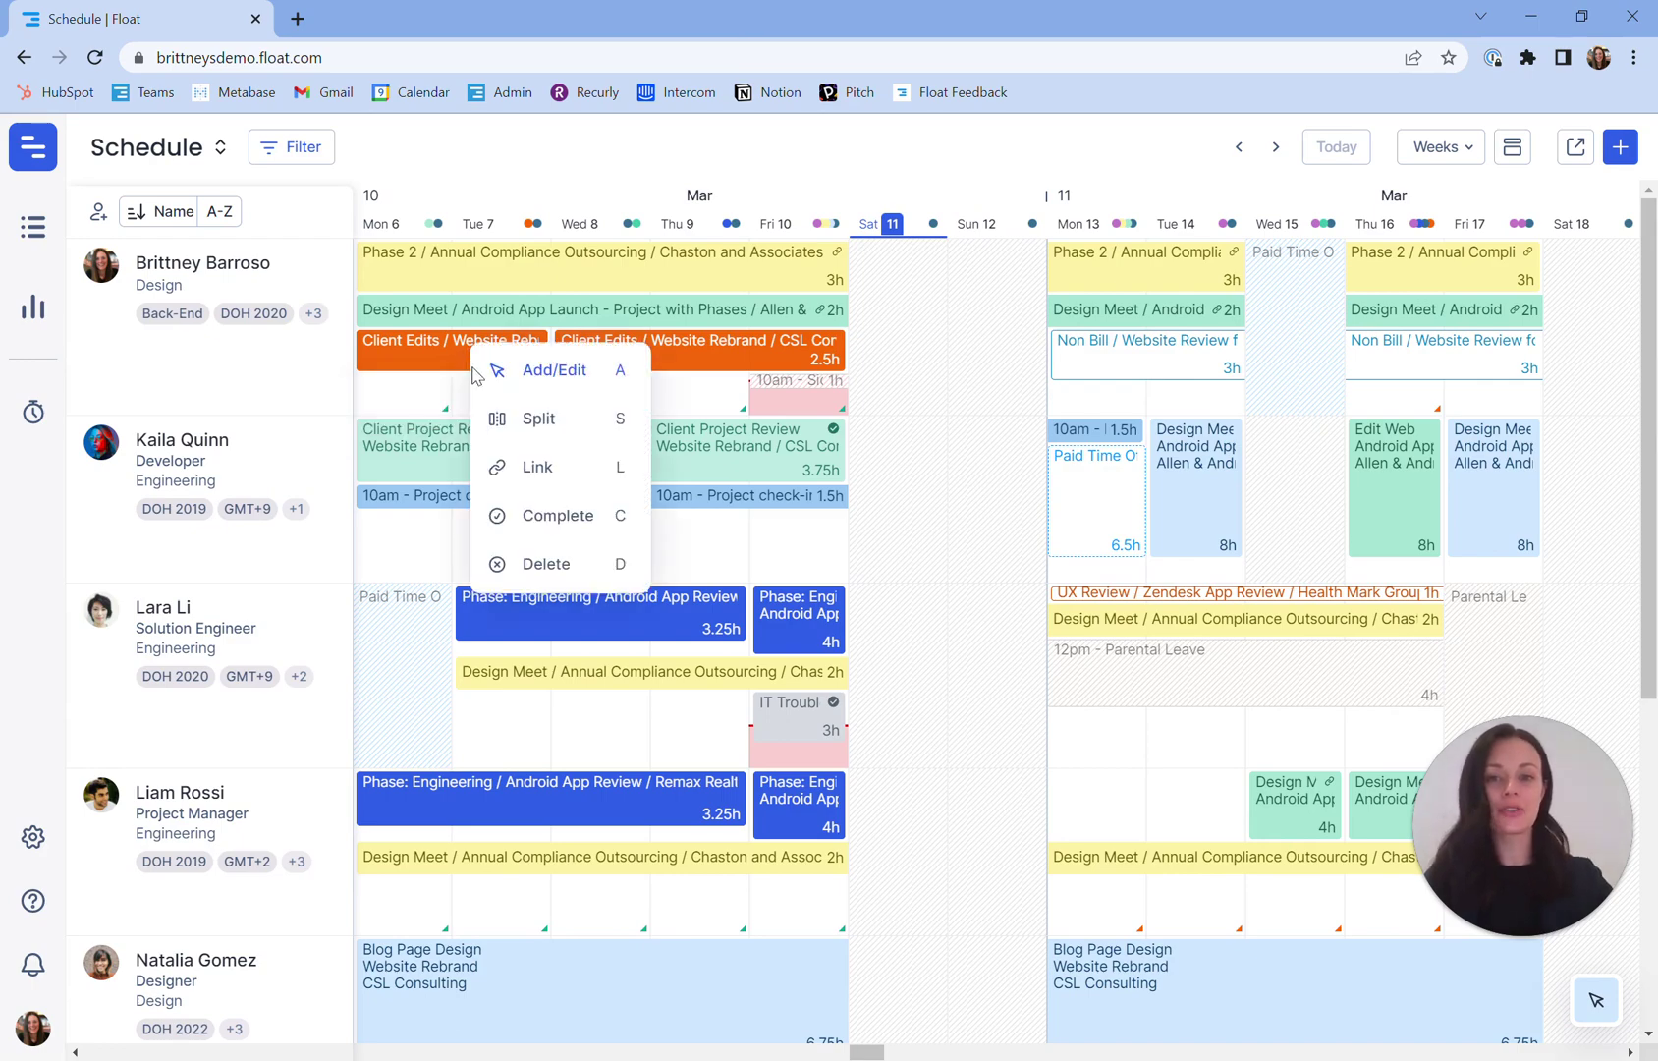
{"action": "left_click", "coordinate": [511, 470]}
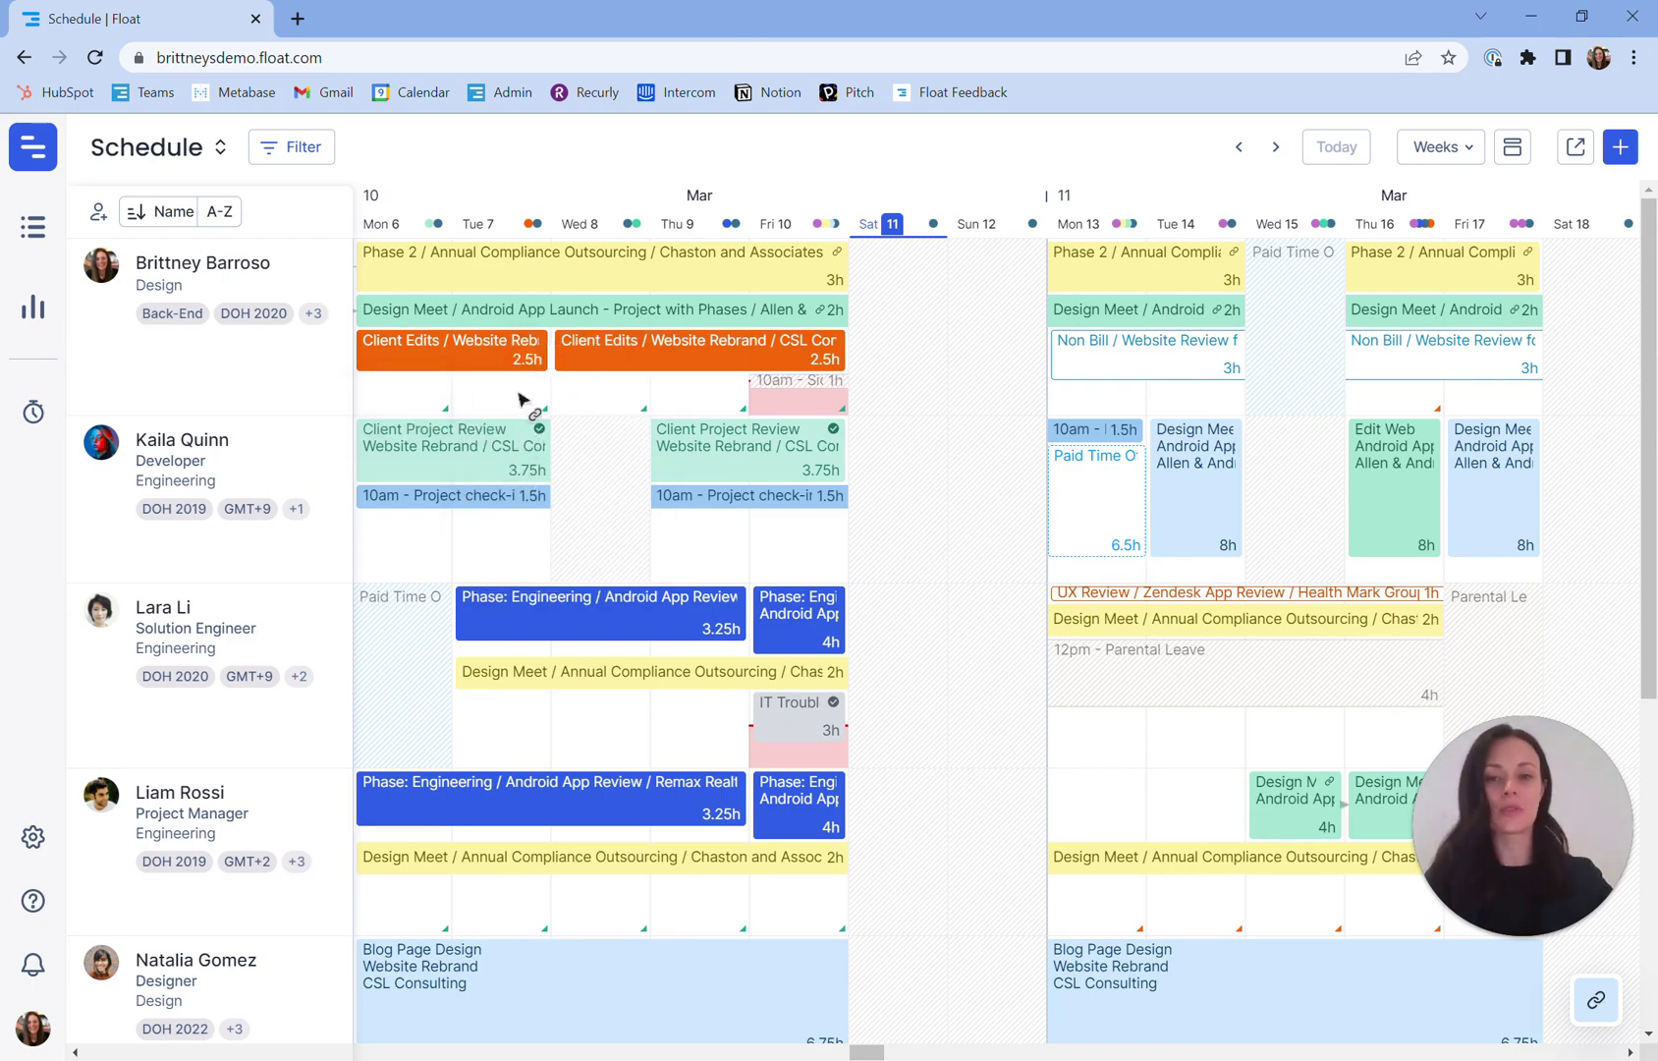
{"action": "left_click", "coordinate": [633, 356]}
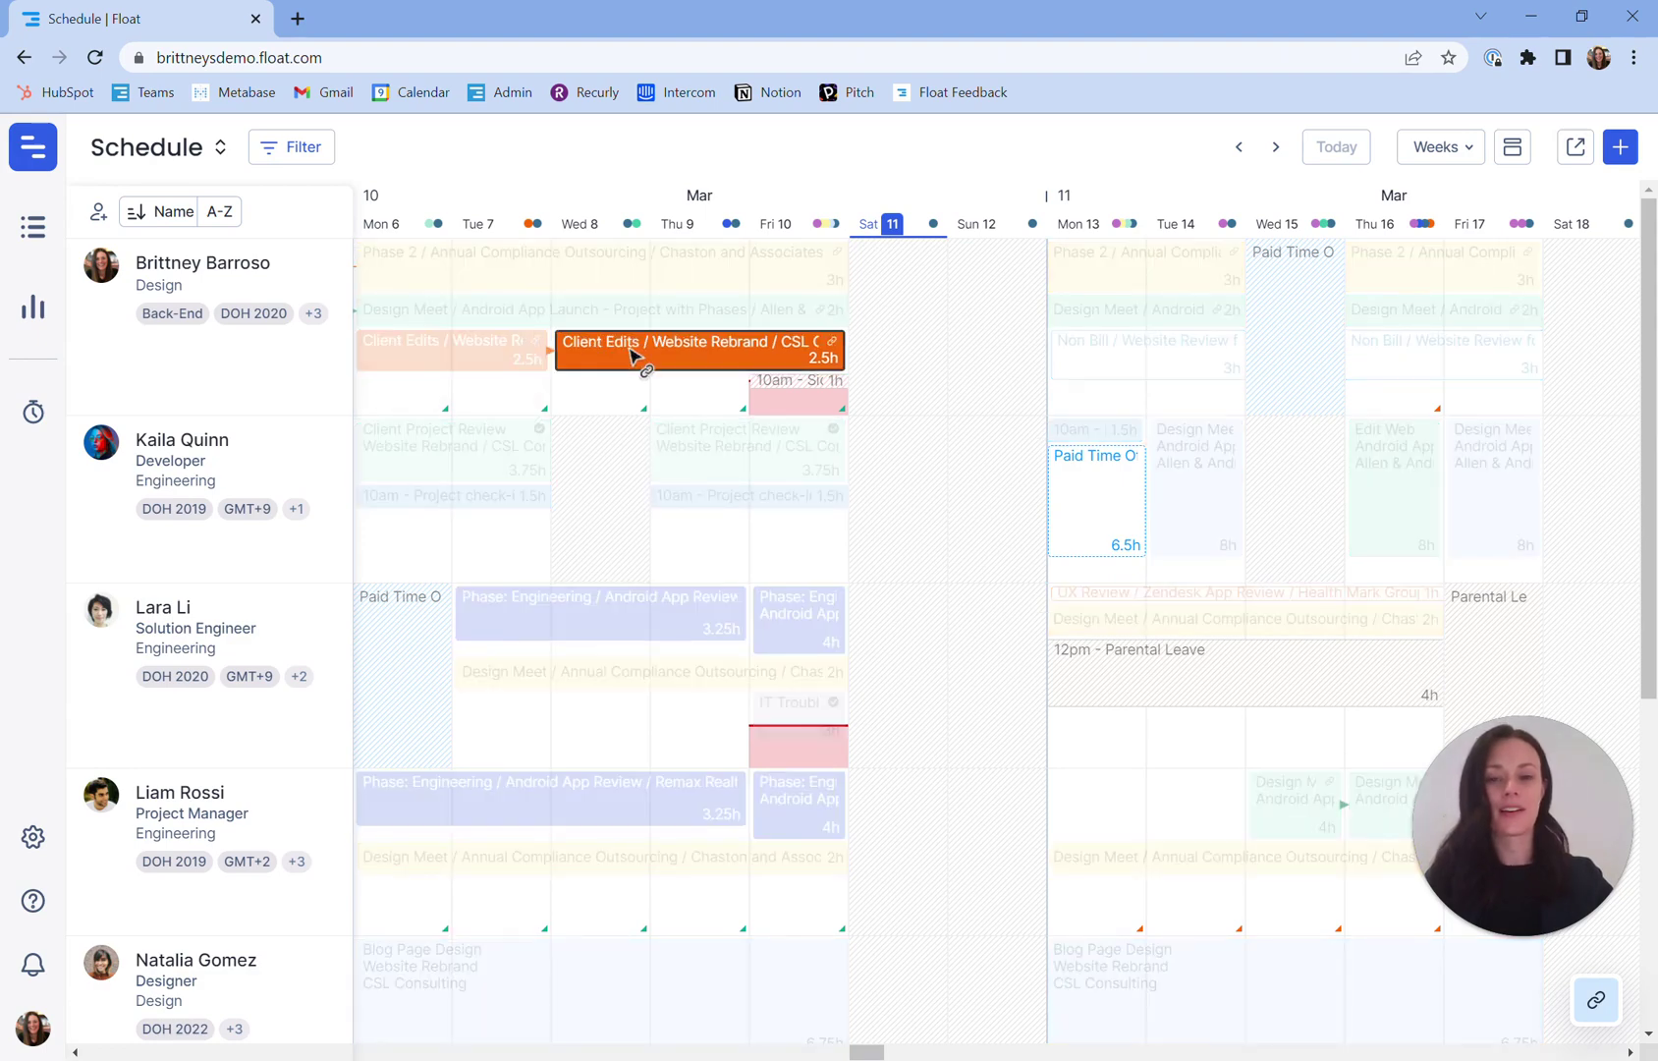
{"action": "key", "text": "Escape"}
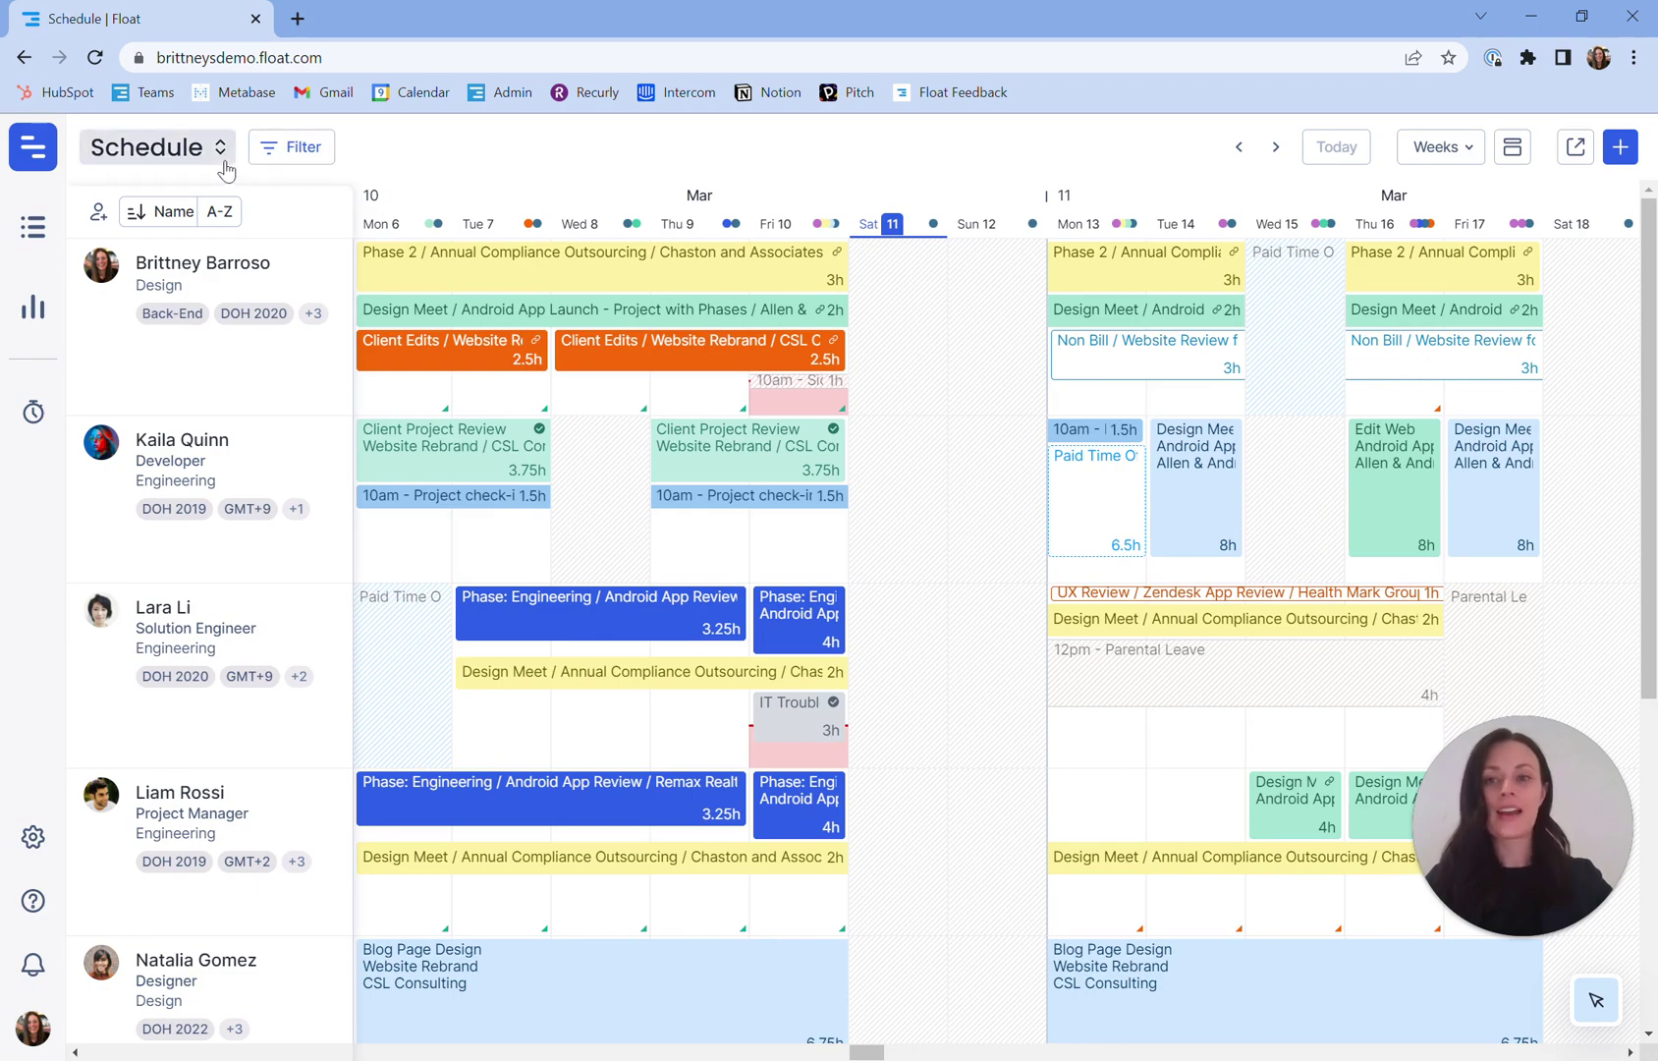
- Switch the schedule to the Project plan view
{"action": "left_click", "coordinate": [197, 157]}
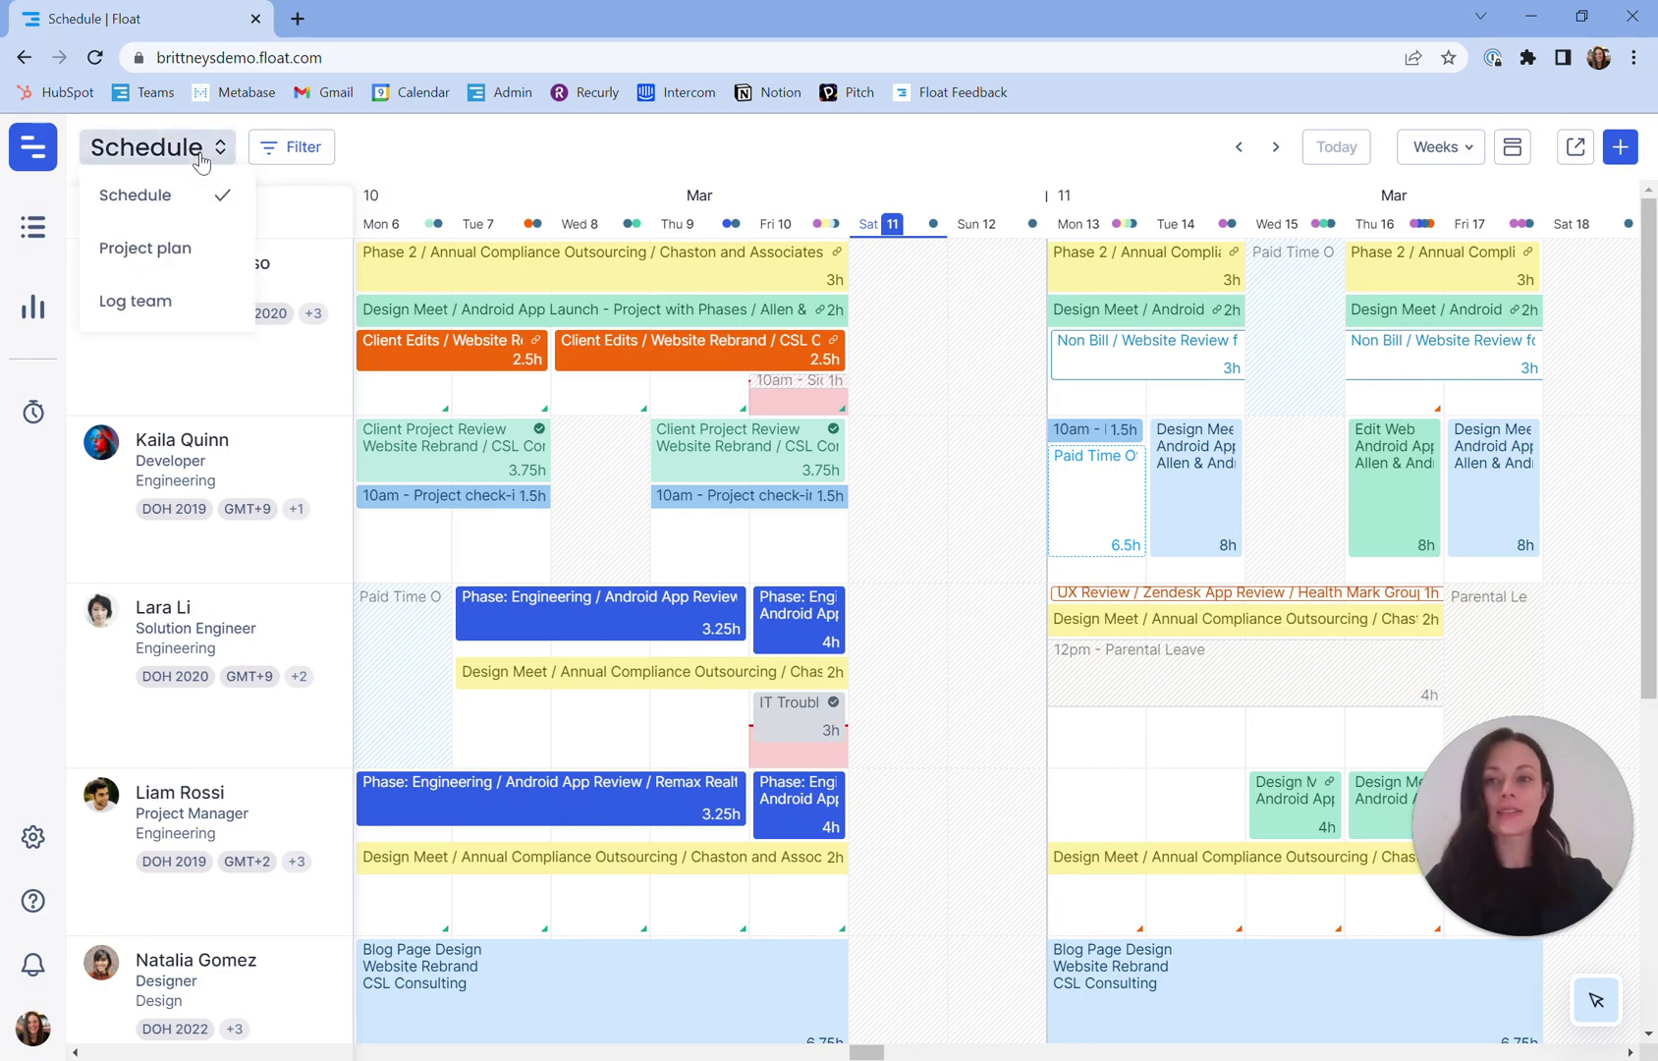
{"action": "left_click", "coordinate": [183, 247]}
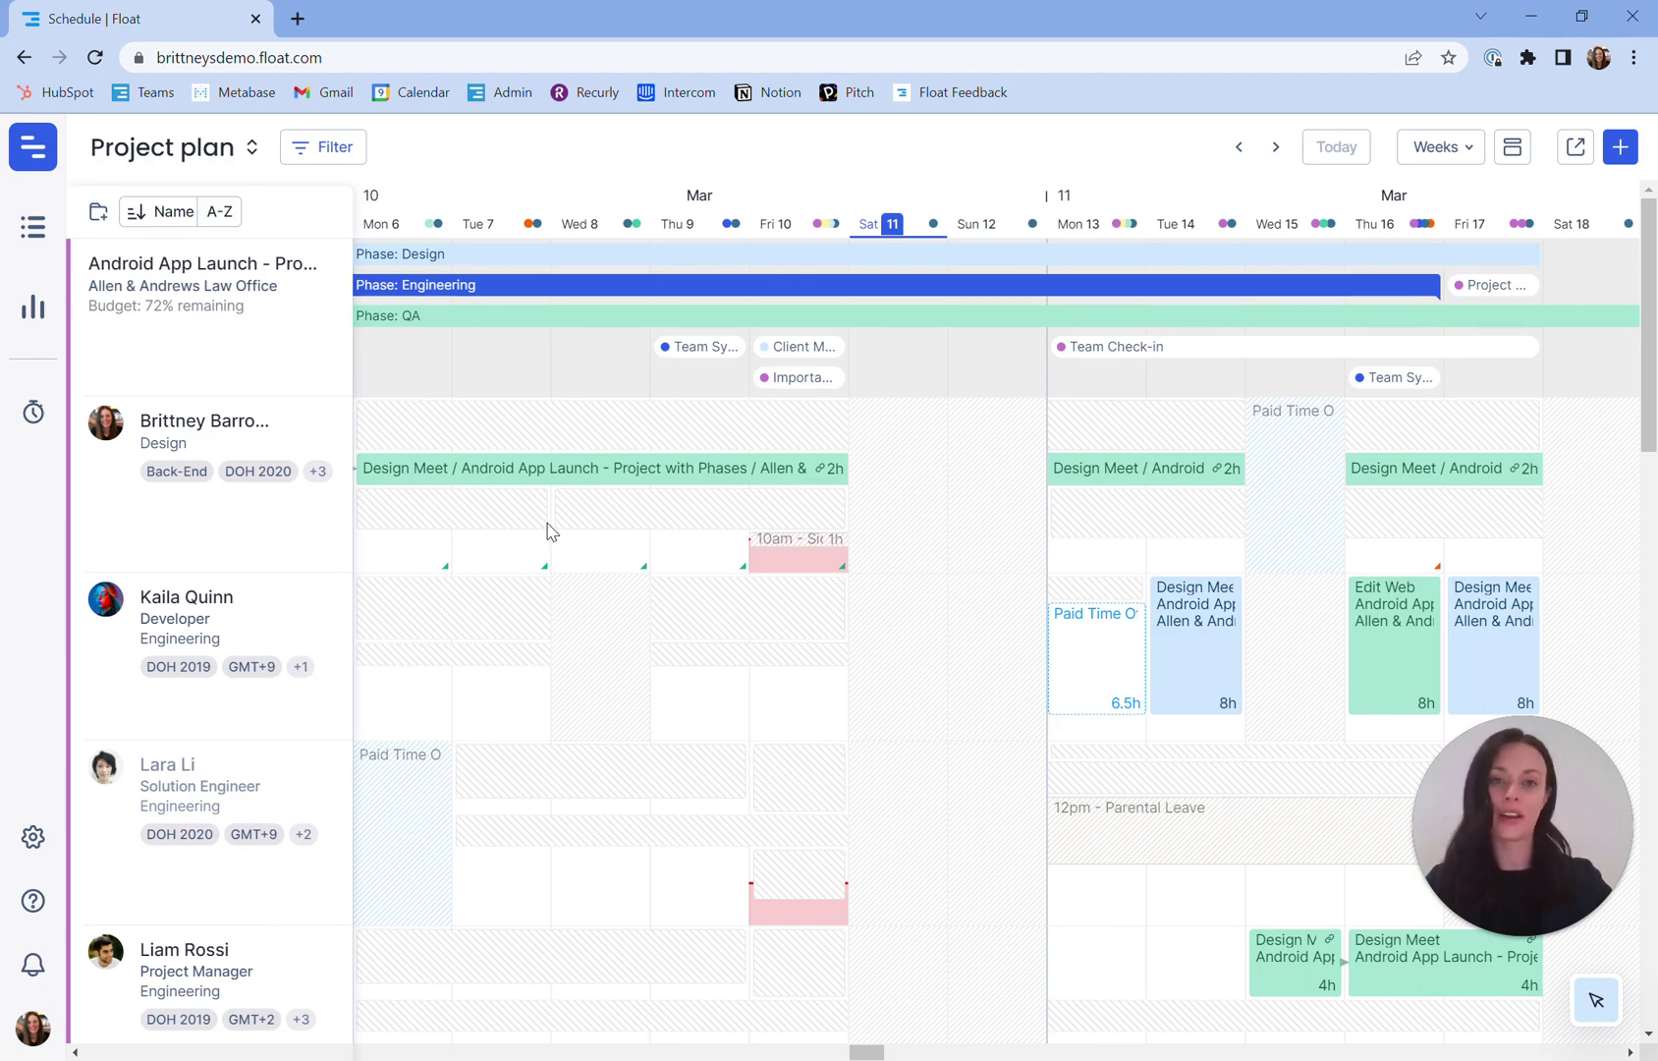
{"action": "left_click", "coordinate": [404, 626]}
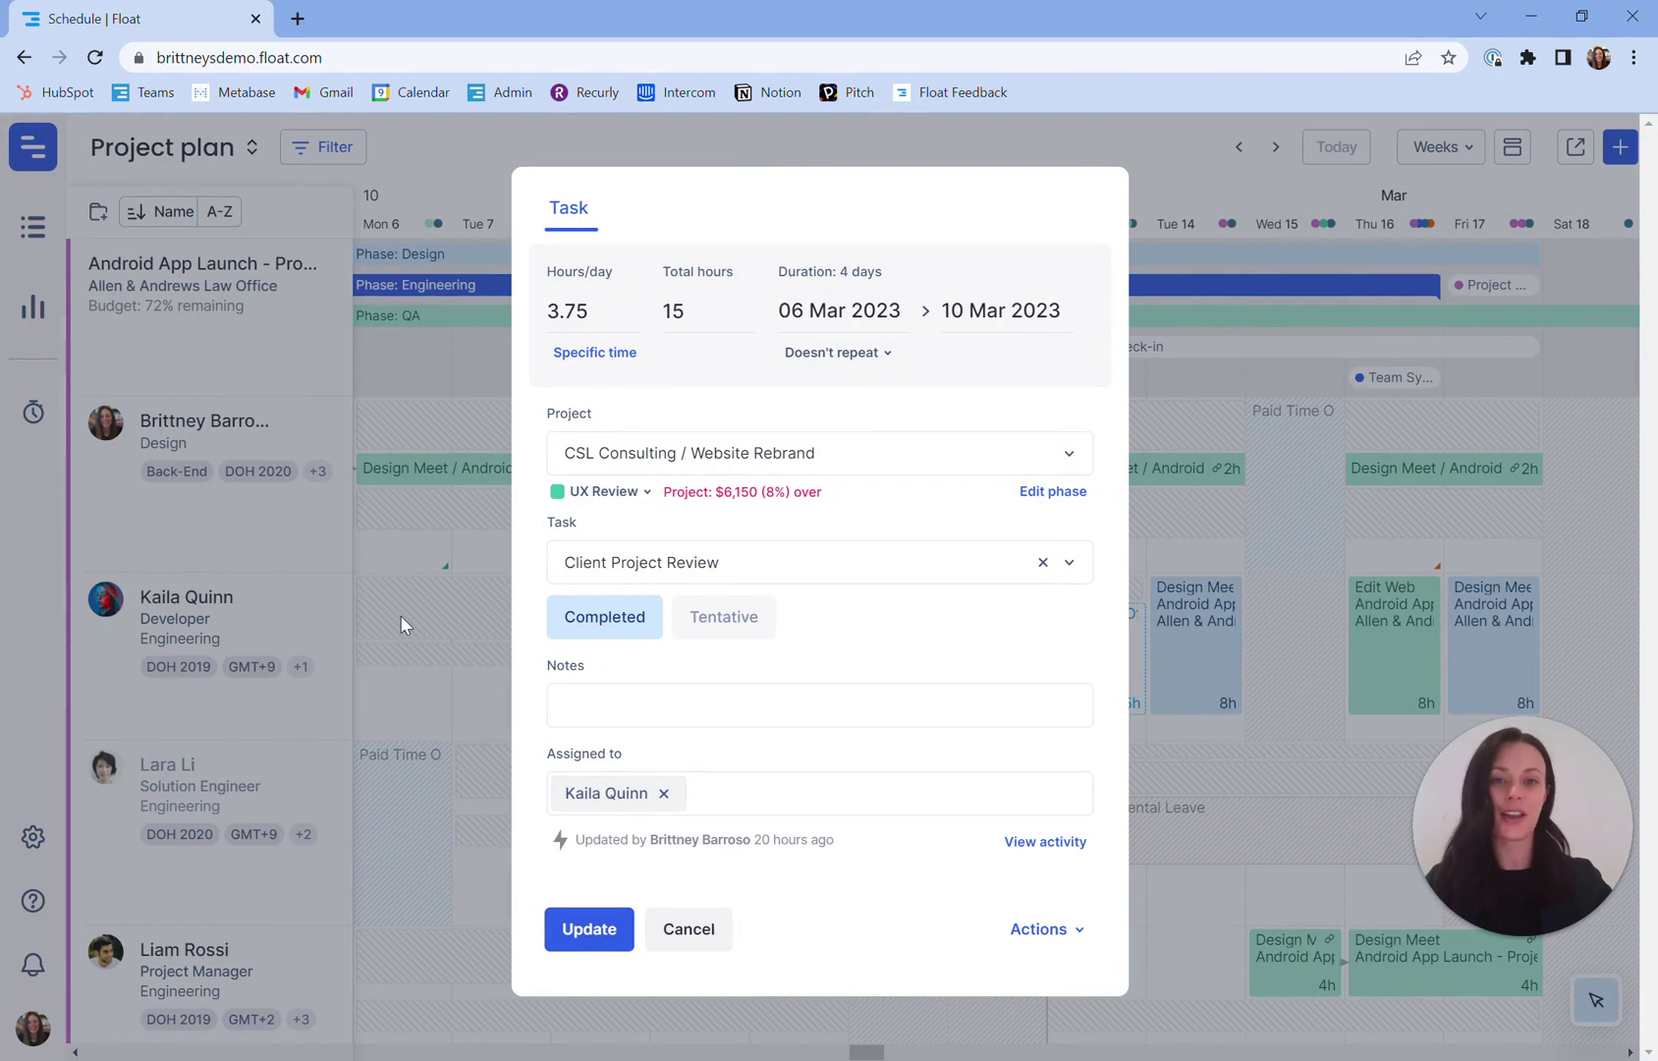
{"action": "key", "text": "Escape"}
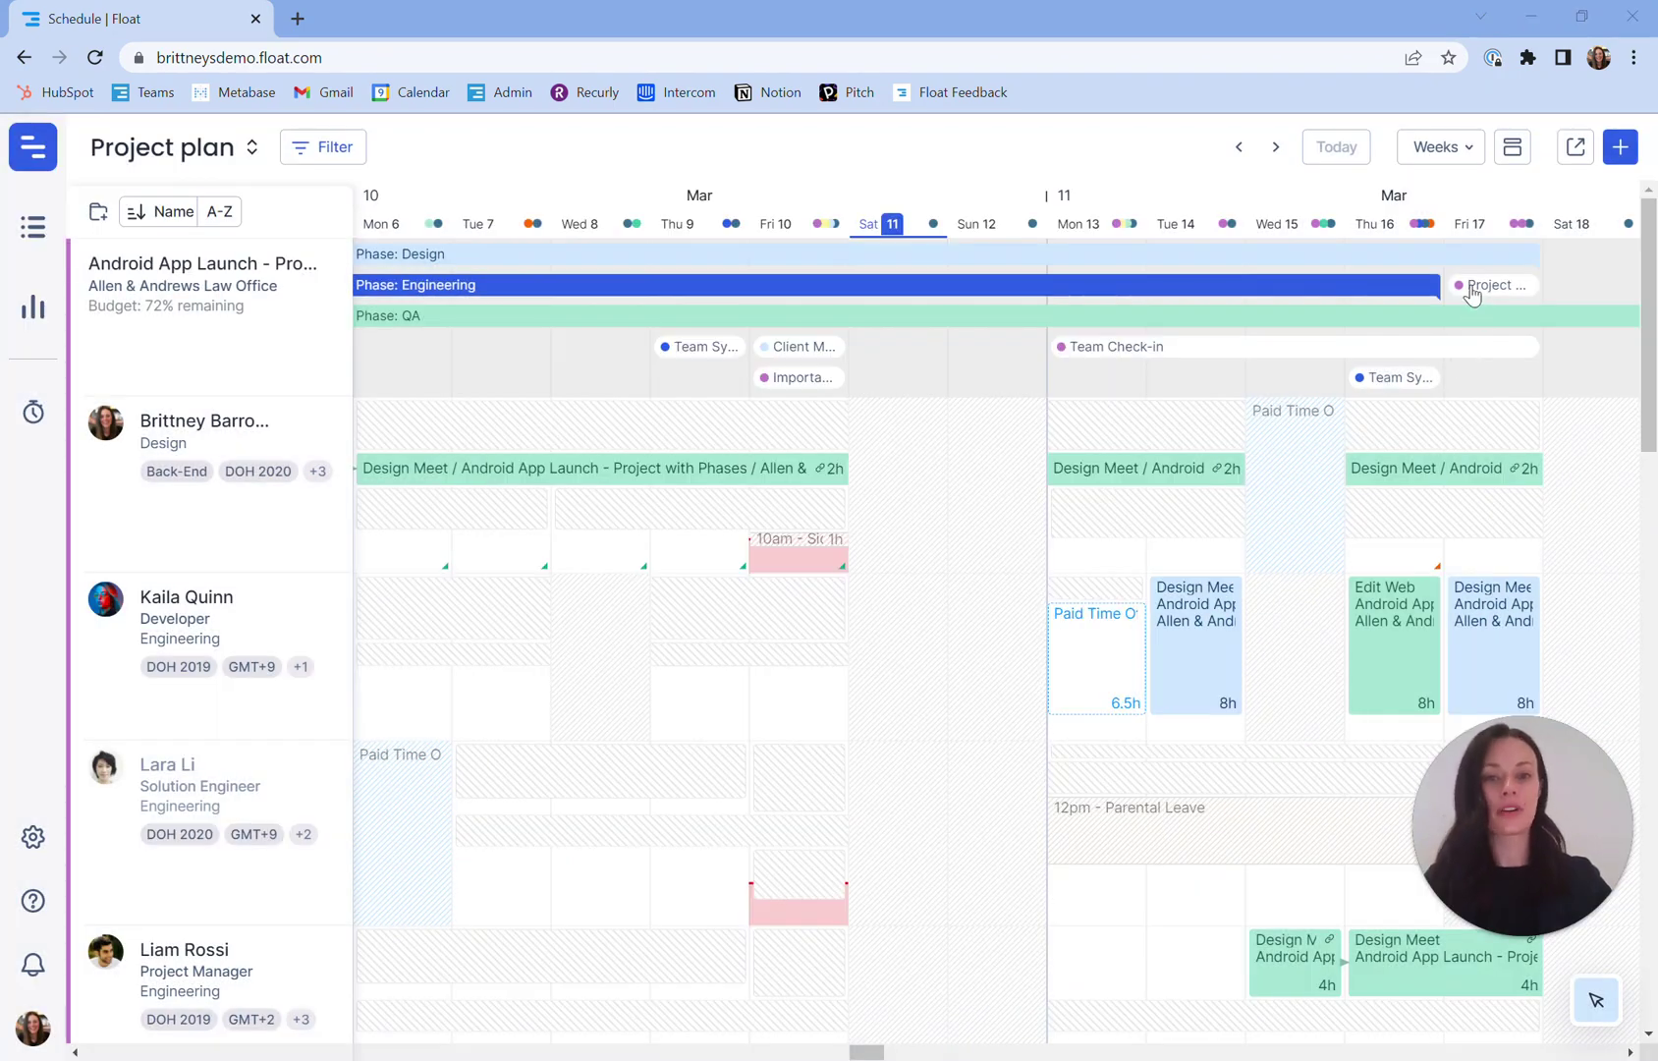
{"action": "mouse_move", "coordinate": [1473, 294]}
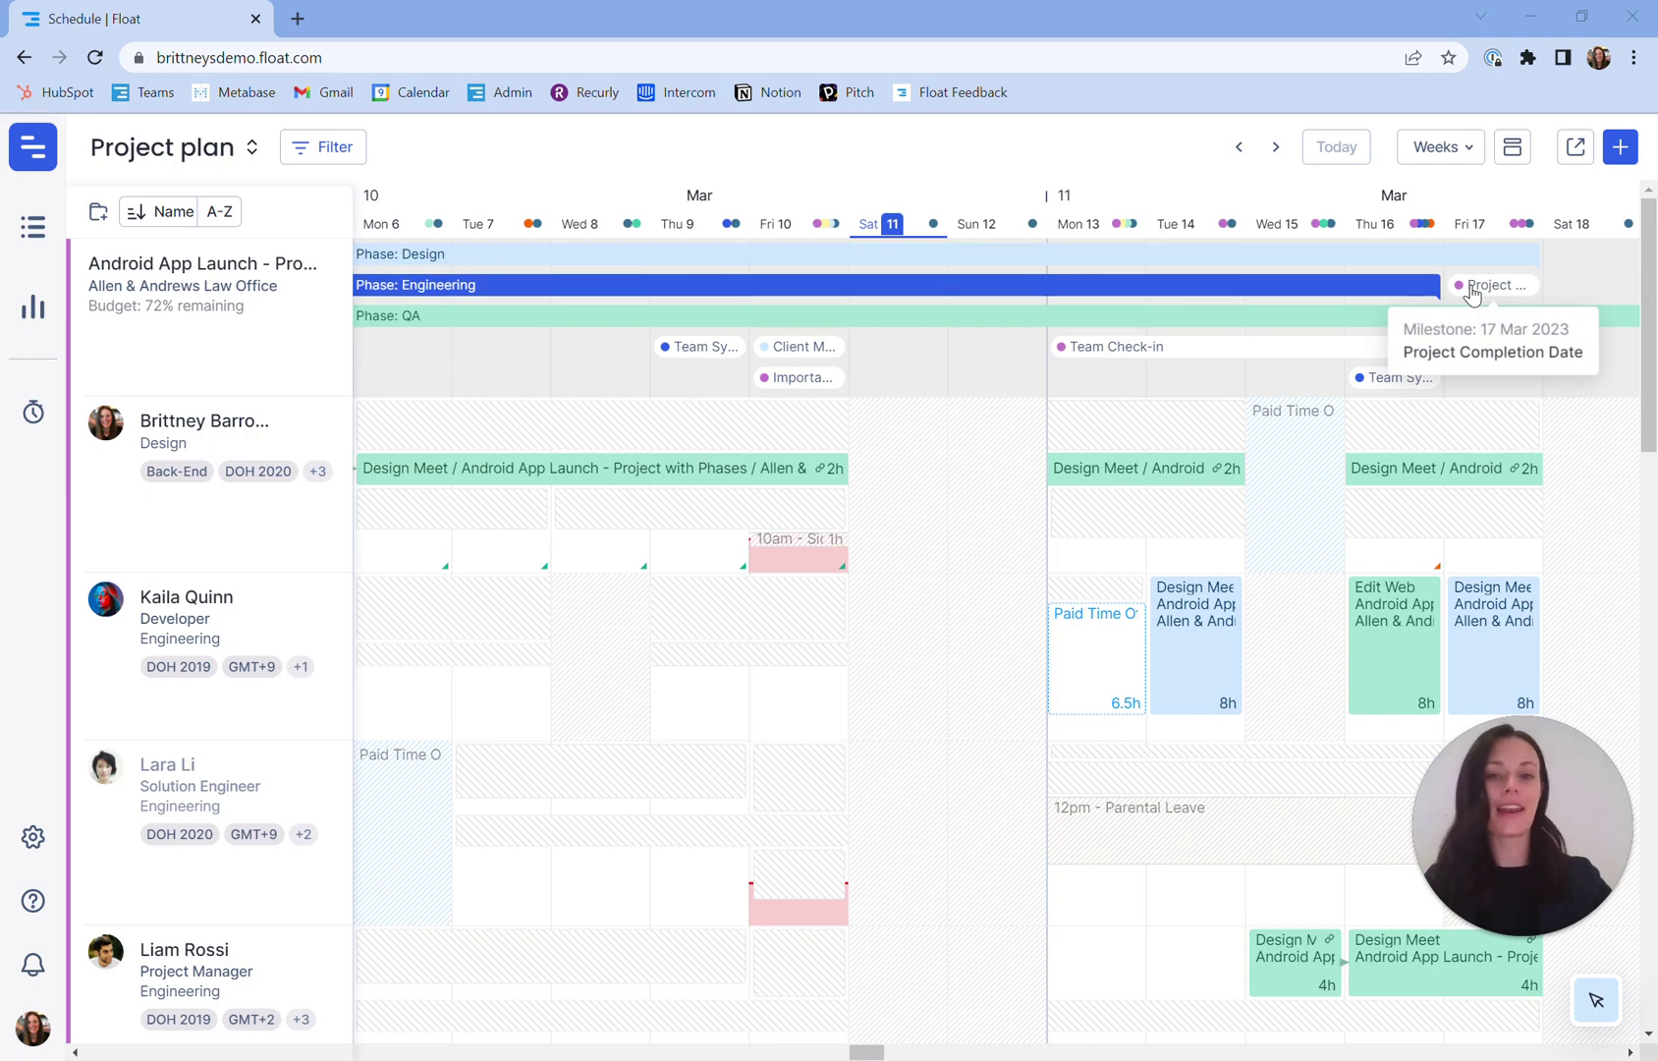
{"action": "left_click", "coordinate": [1472, 286]}
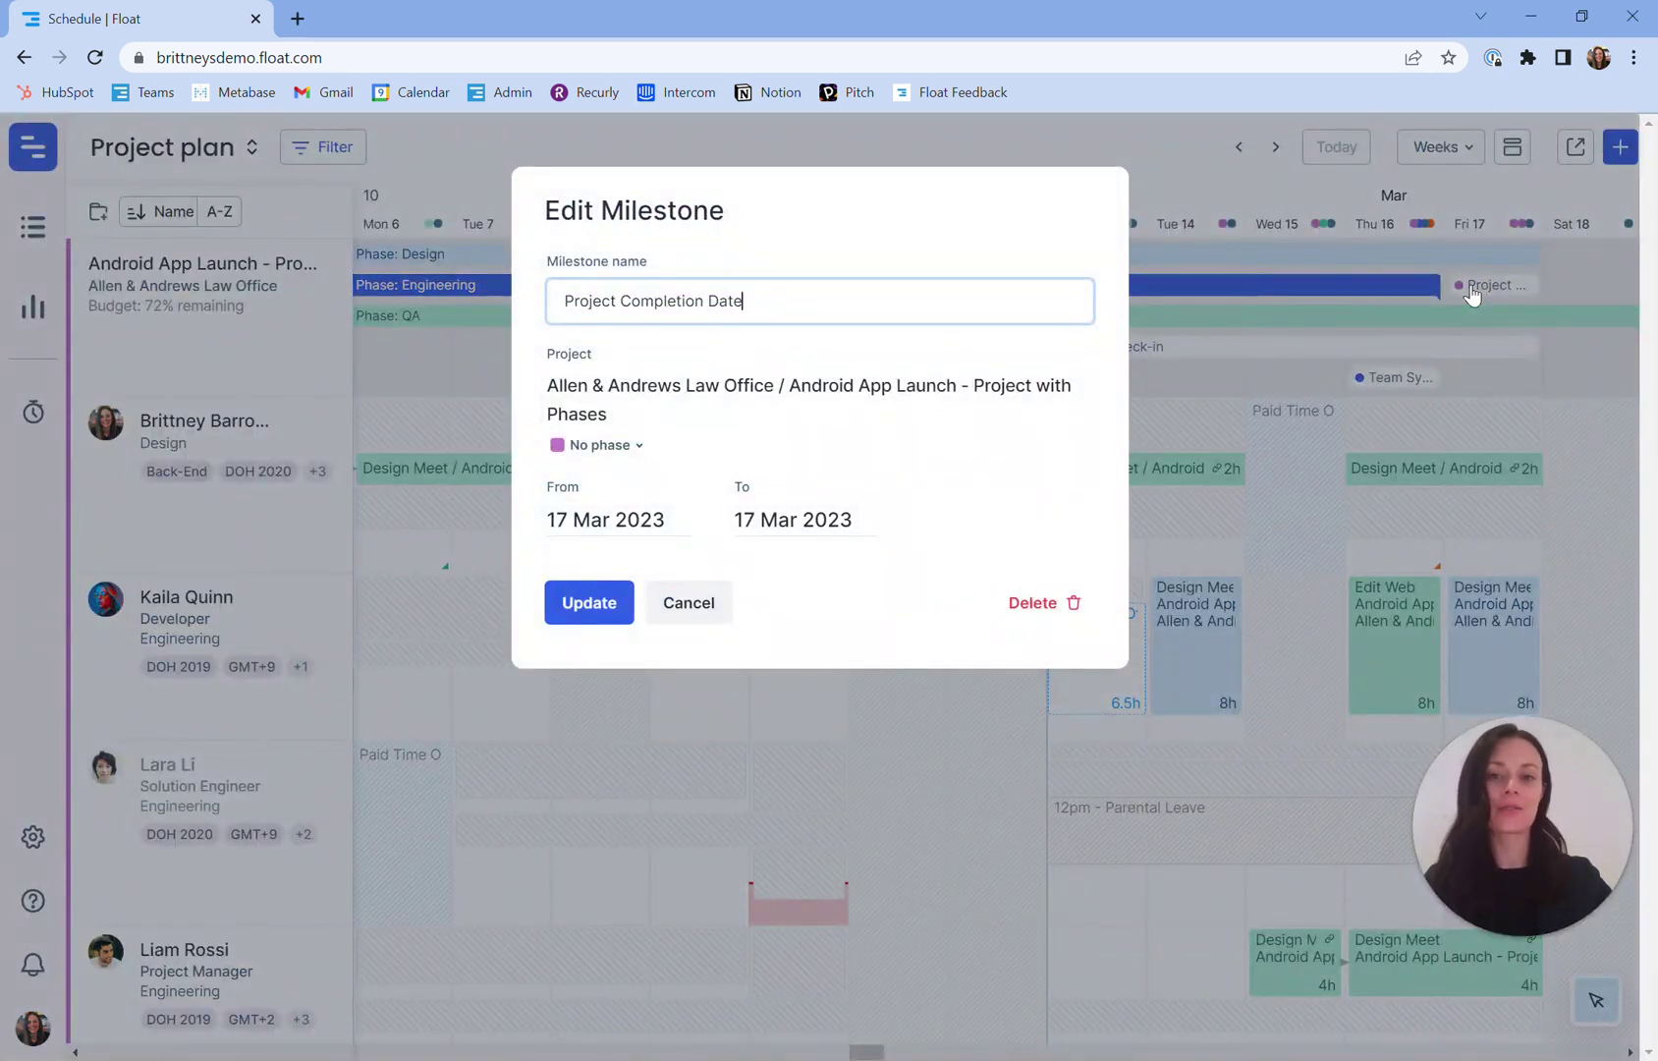
{"action": "key", "text": "Escape"}
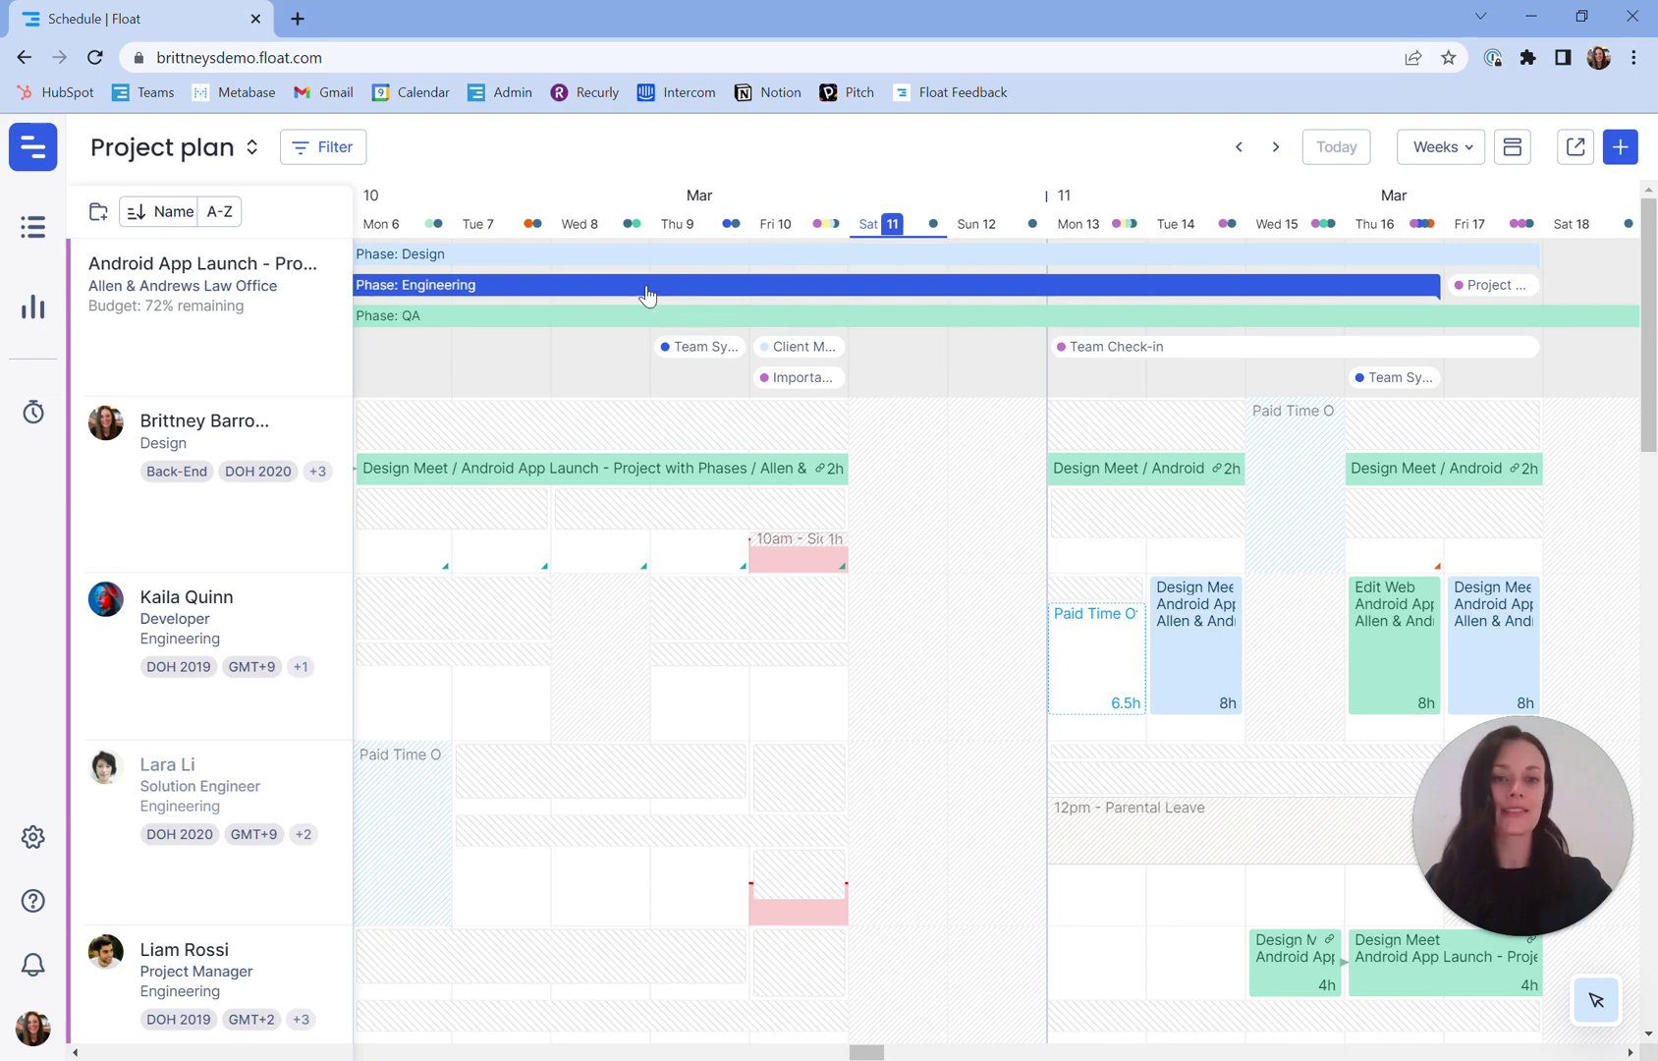
- Extend Android App Launch's Engineering phase further along the timeline and collapse its people list
{"action": "left_click_drag", "start_coordinate": [640, 287], "coordinate": [951, 289]}
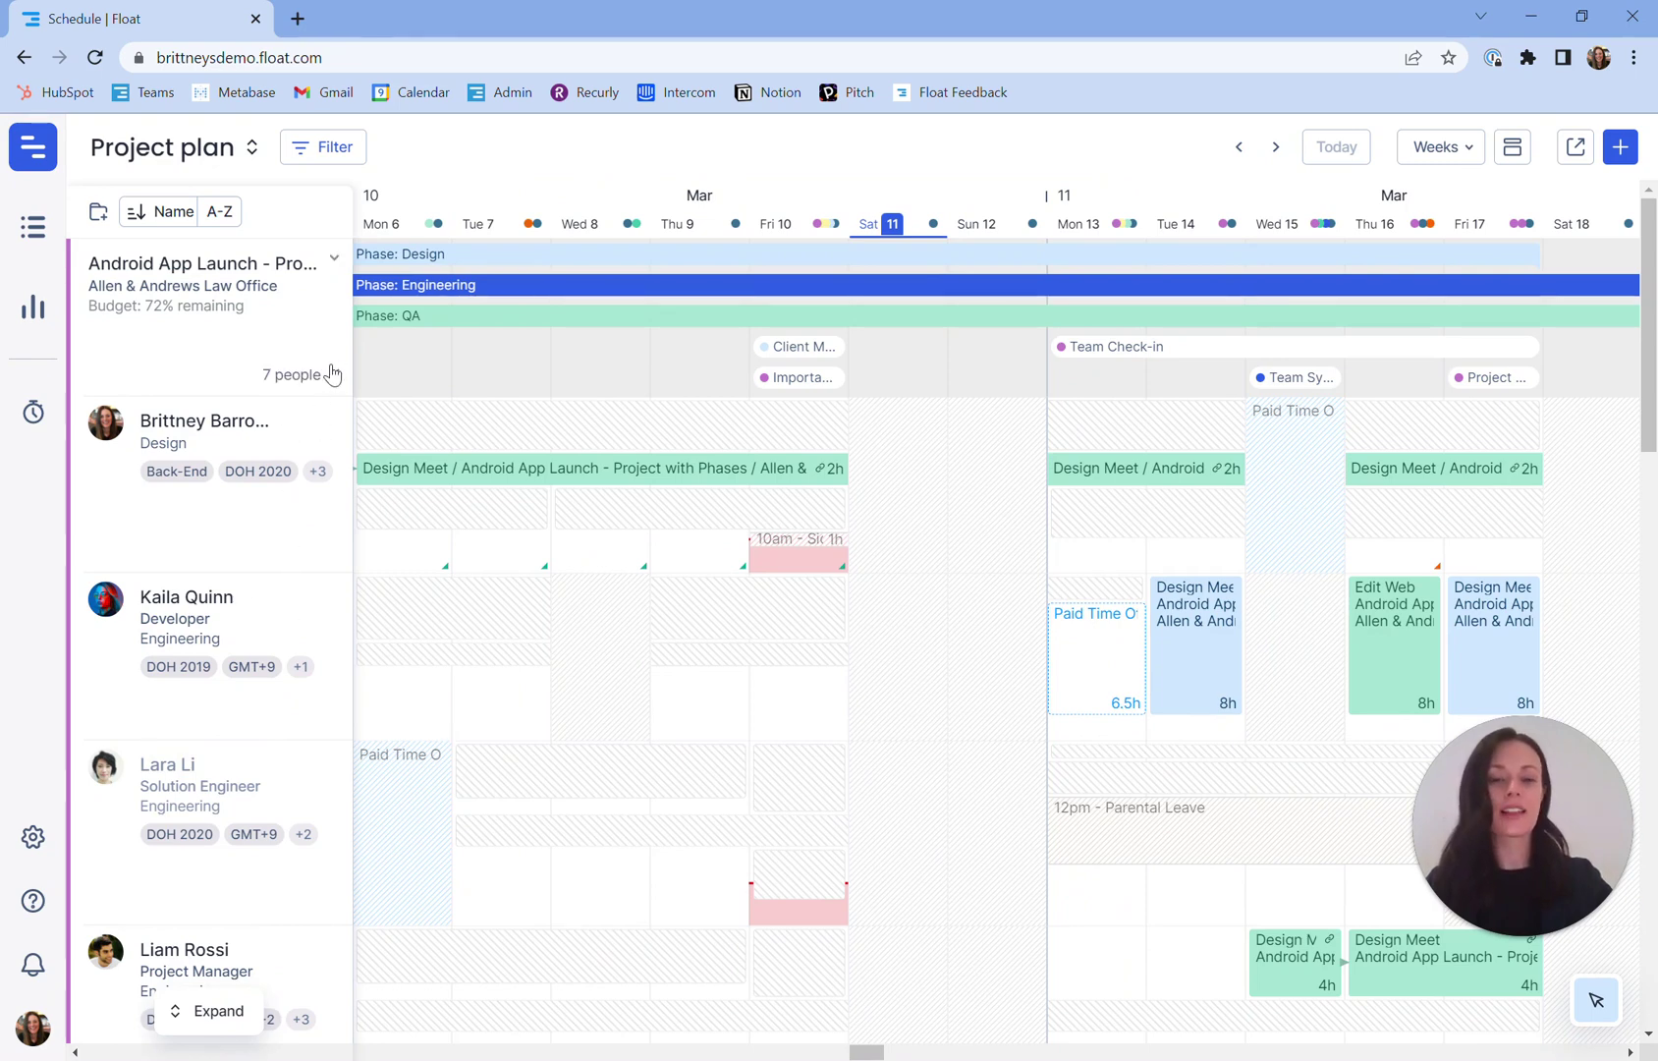
{"action": "left_click", "coordinate": [333, 375]}
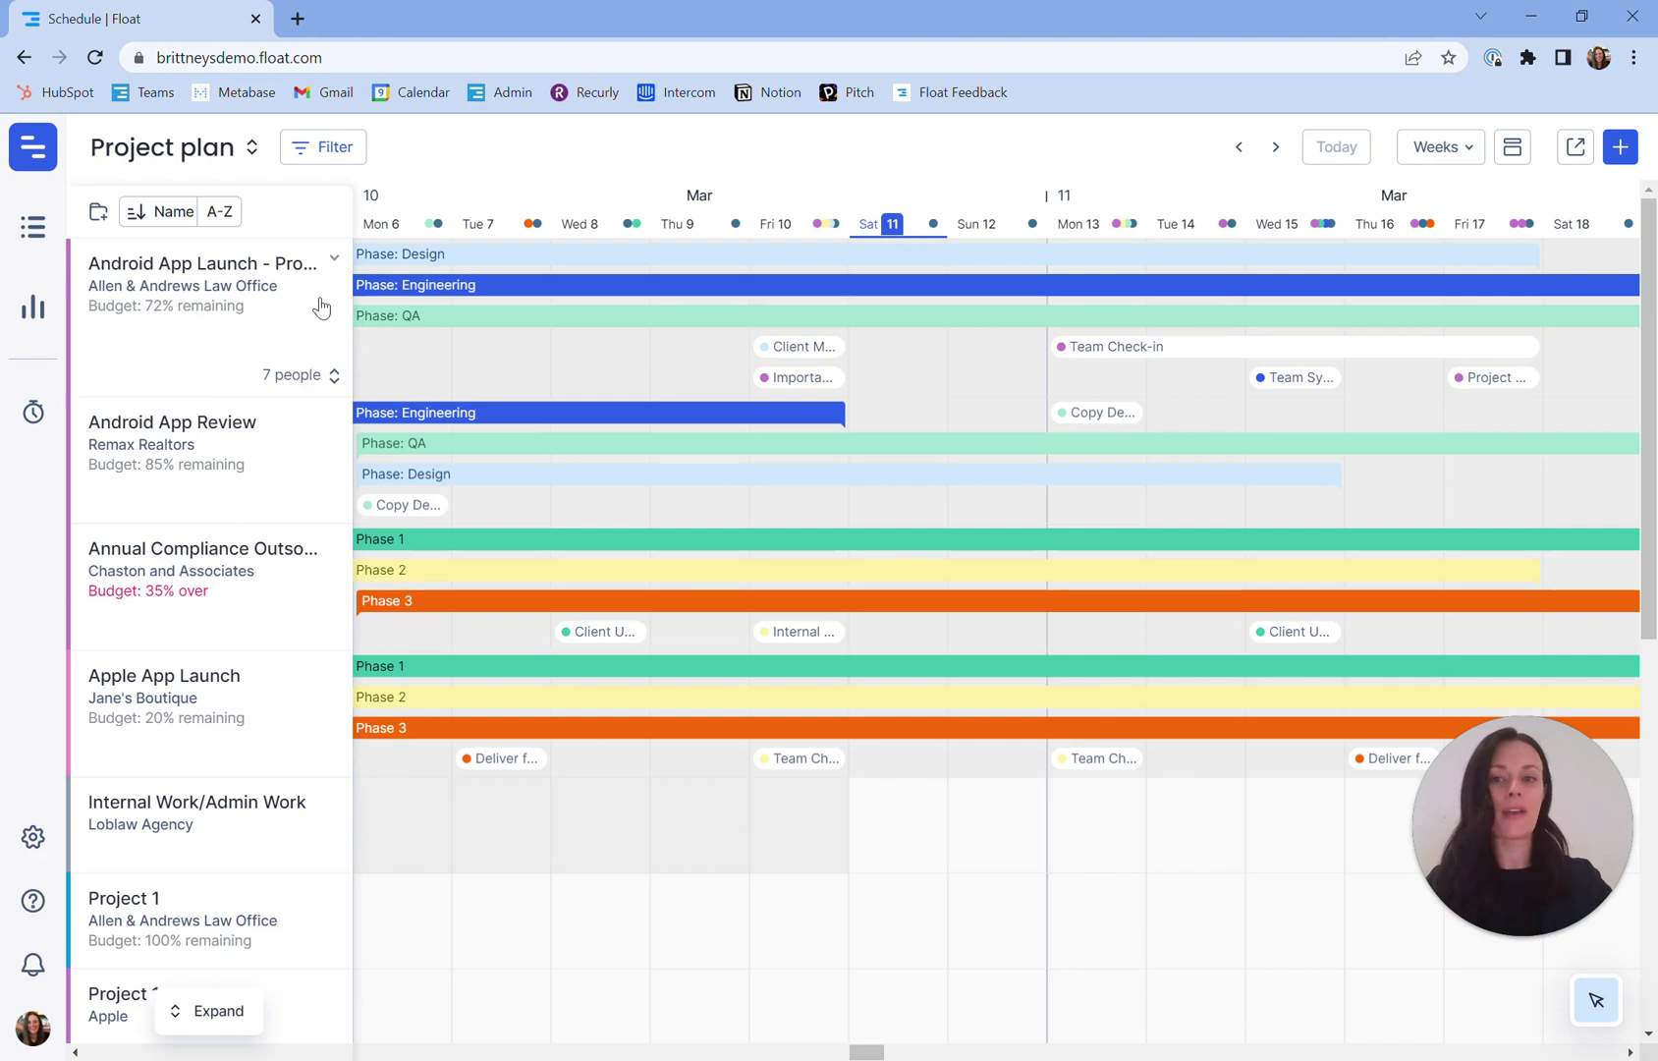
{"action": "left_click", "coordinate": [334, 261]}
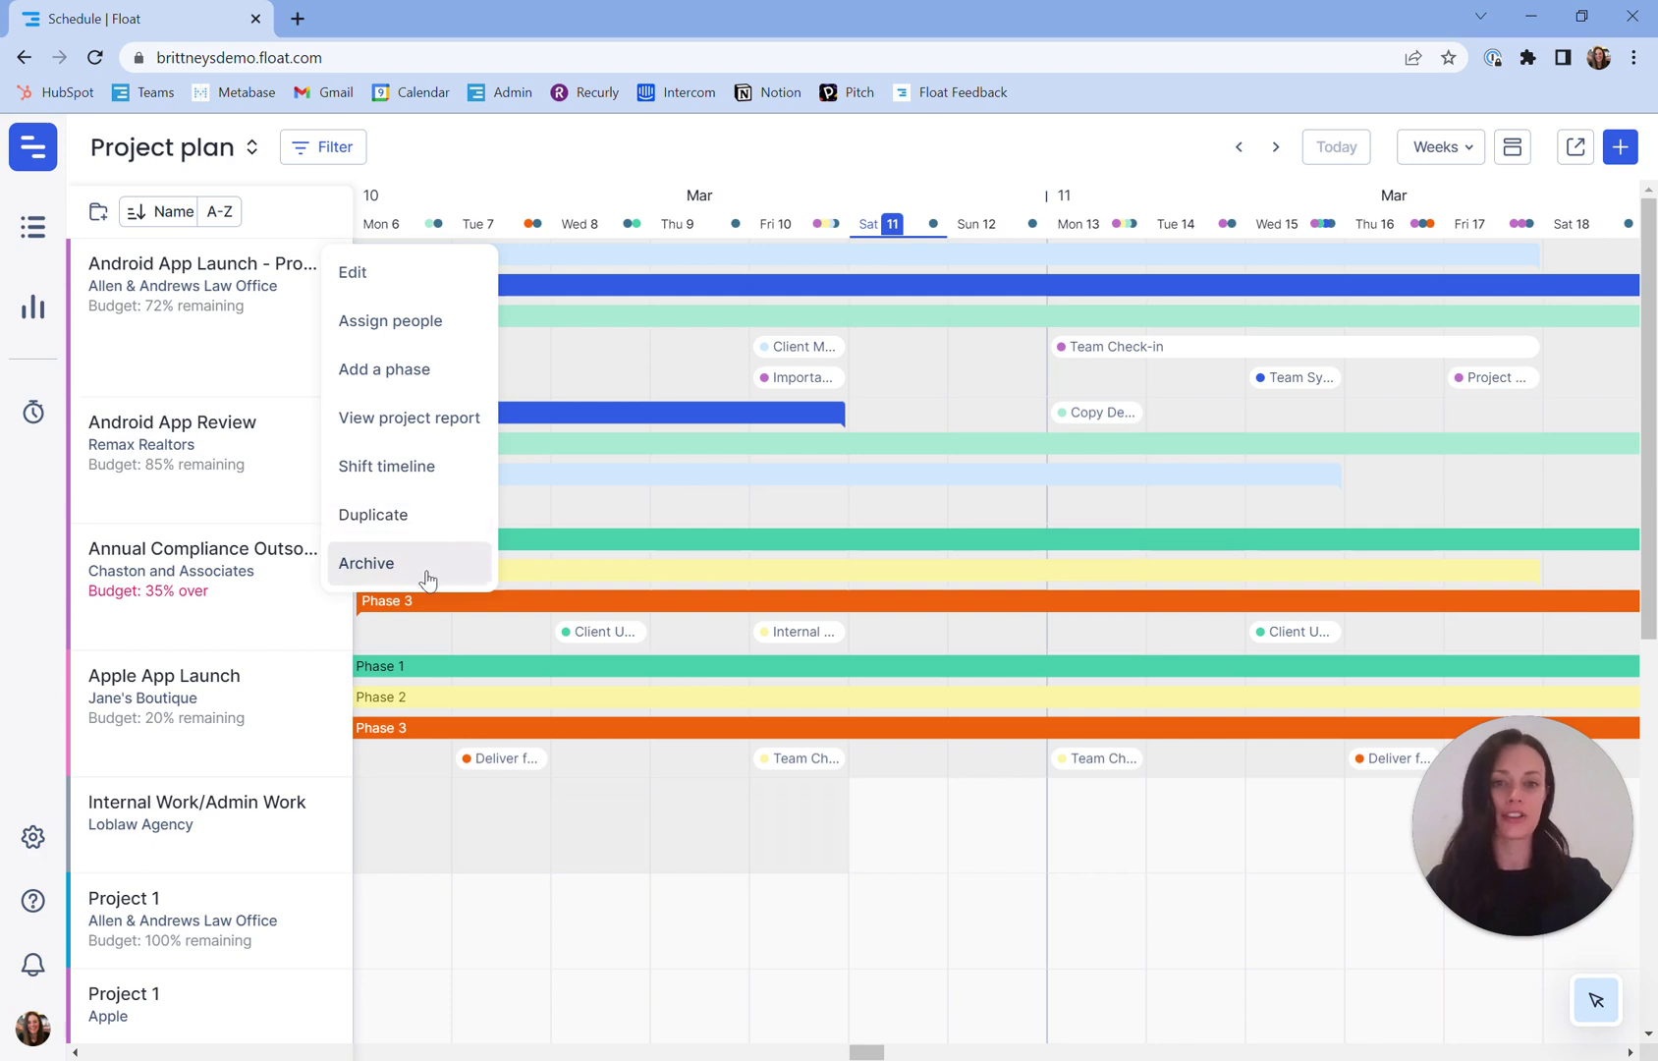
{"action": "key", "text": "Escape"}
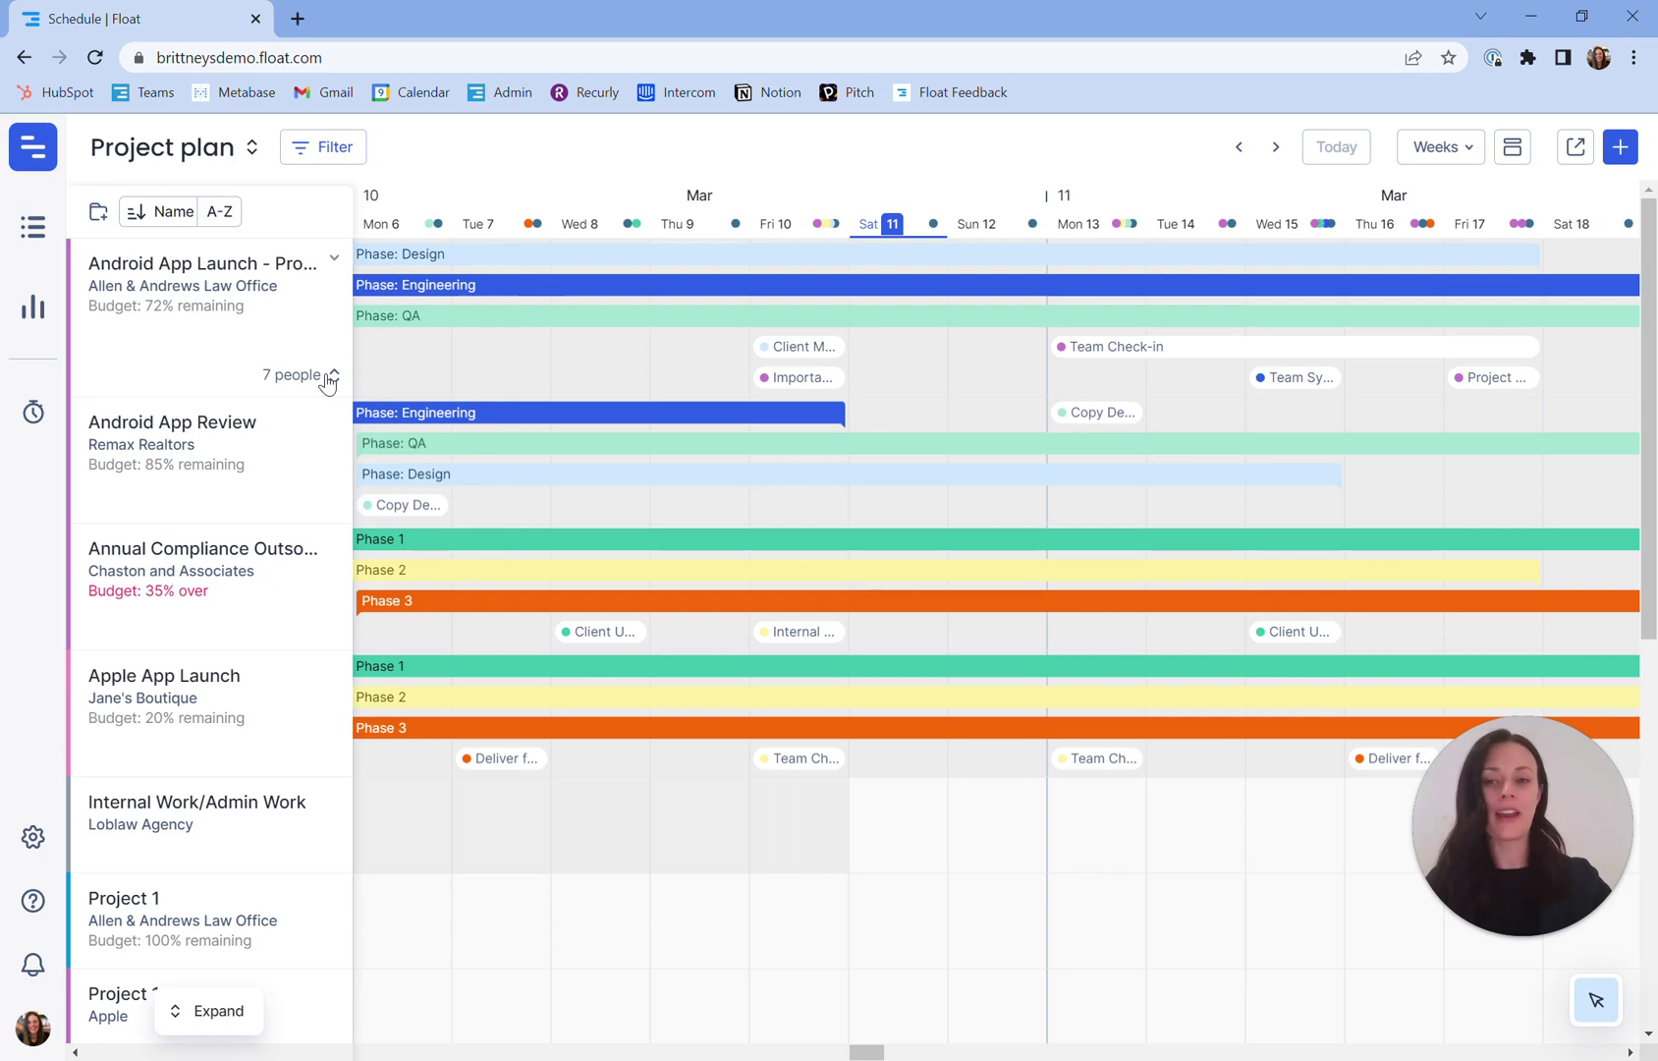
- Expand Android App Launch to list its people, closing the first person's menu unchanged
{"action": "left_click", "coordinate": [332, 375]}
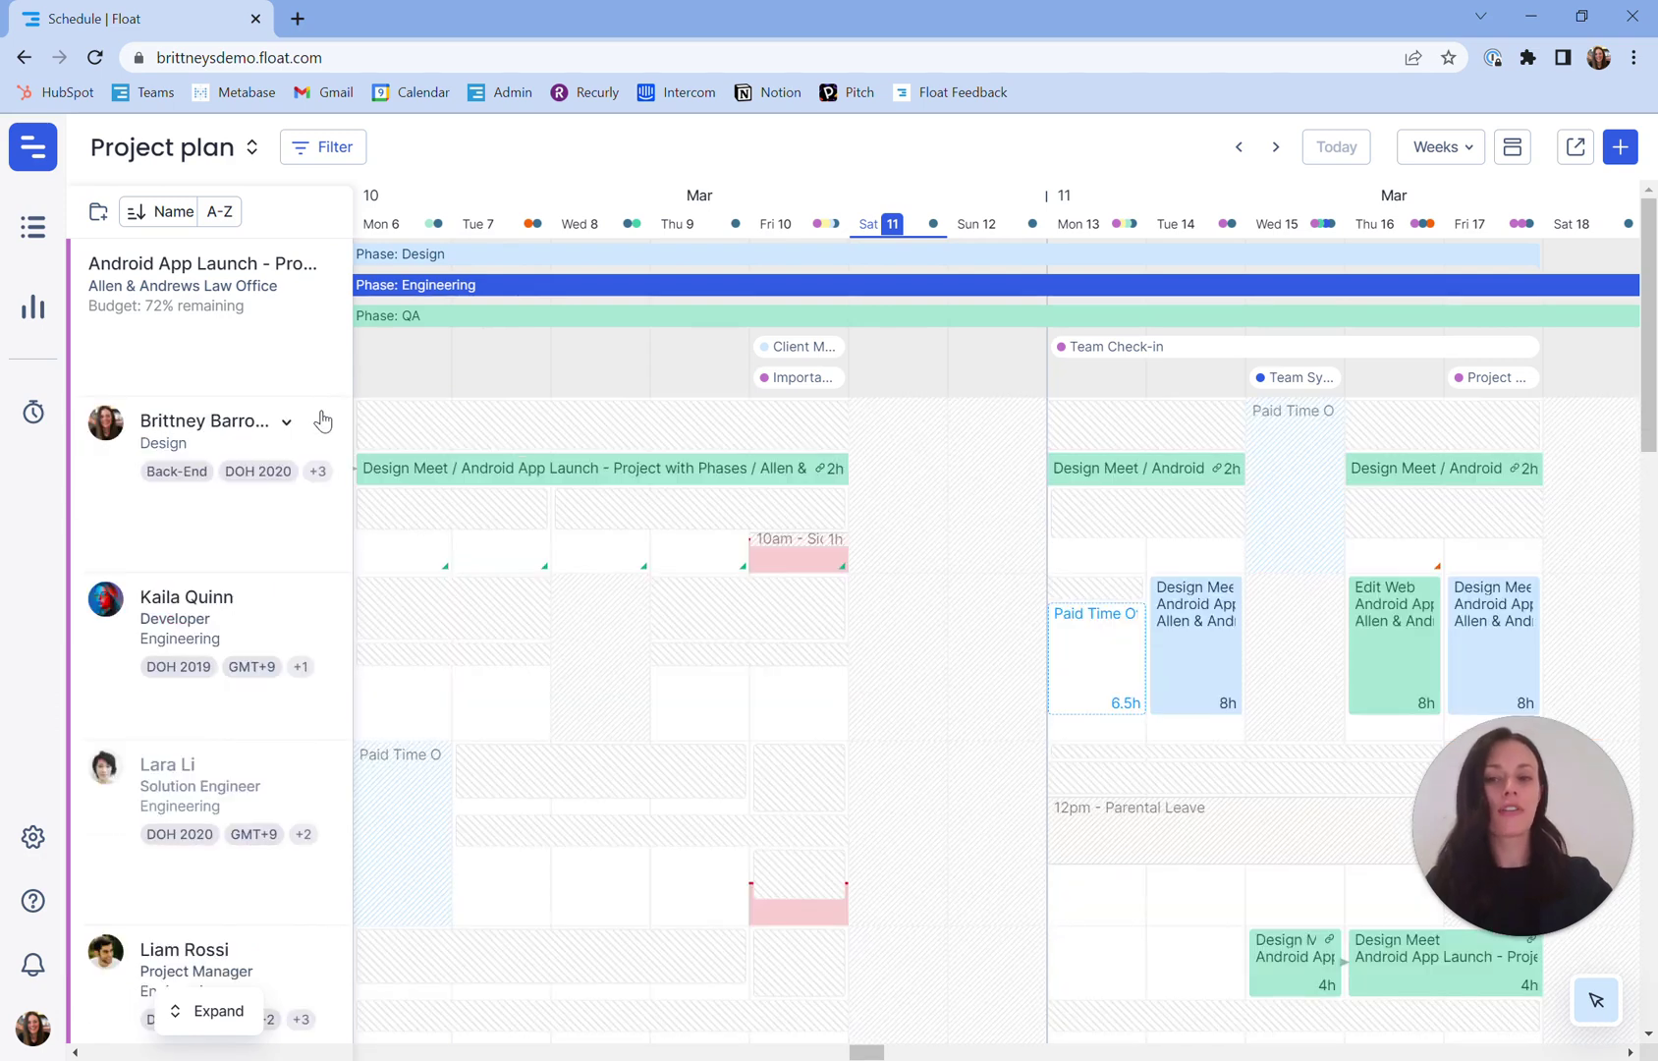
{"action": "left_click", "coordinate": [289, 428]}
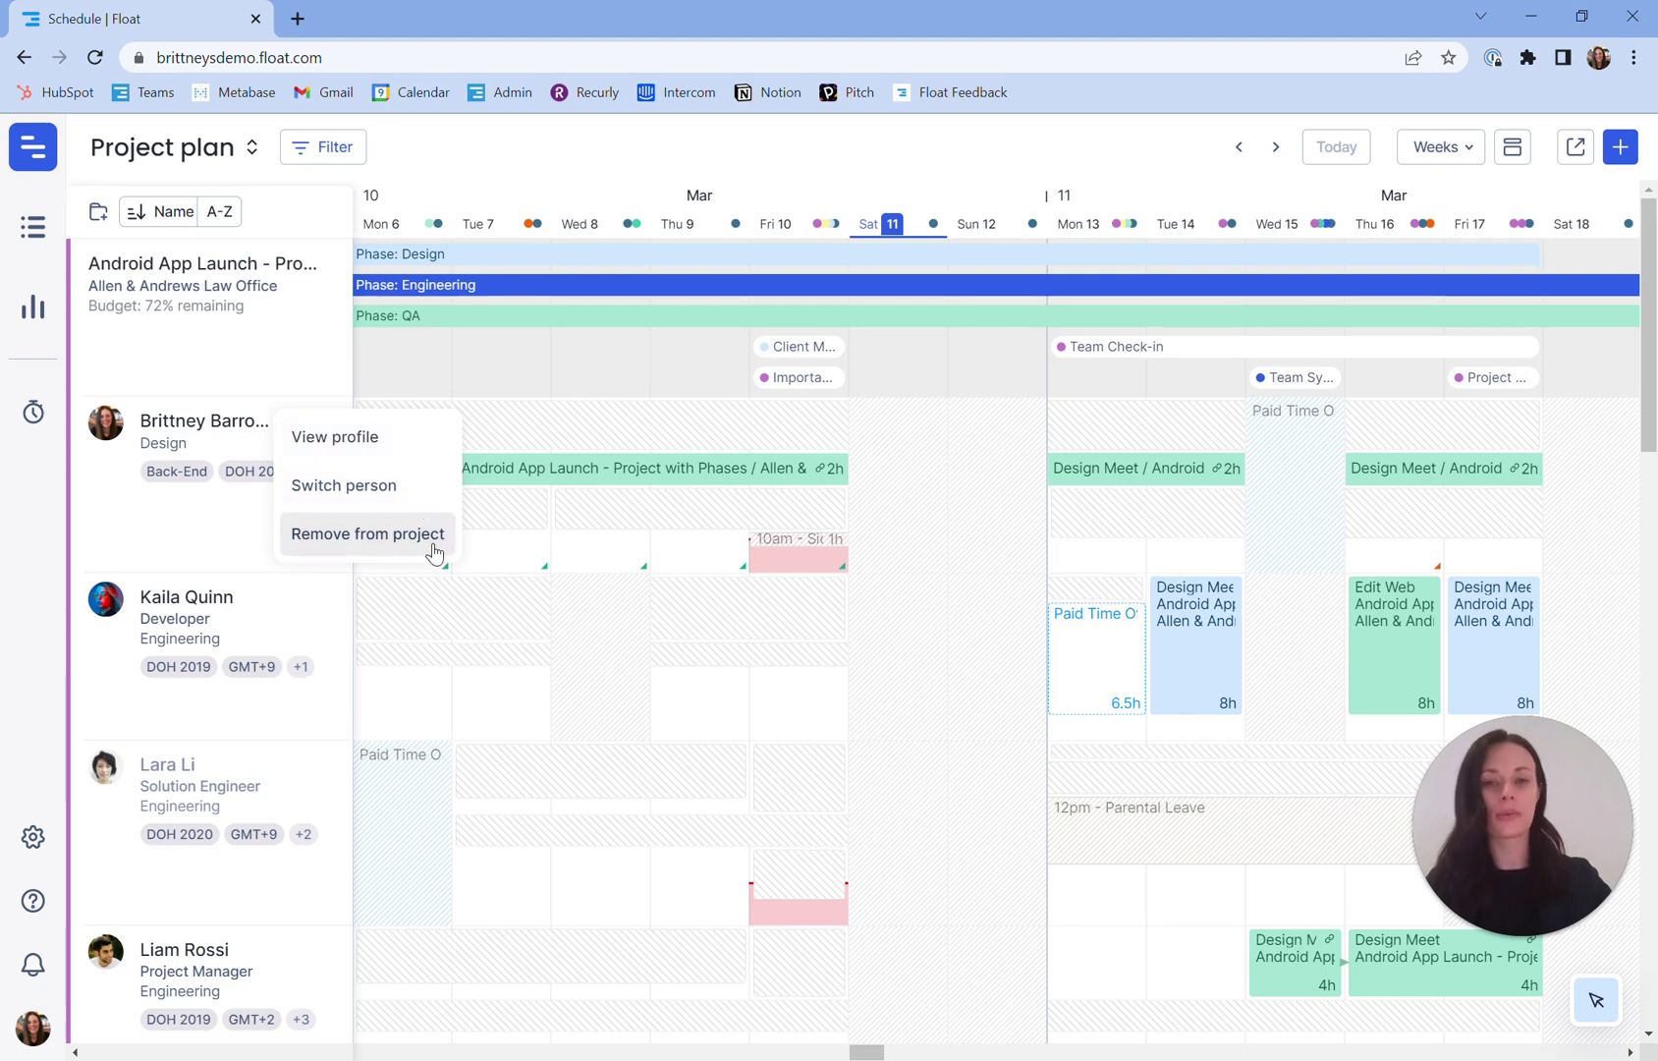
{"action": "left_click", "coordinate": [894, 639]}
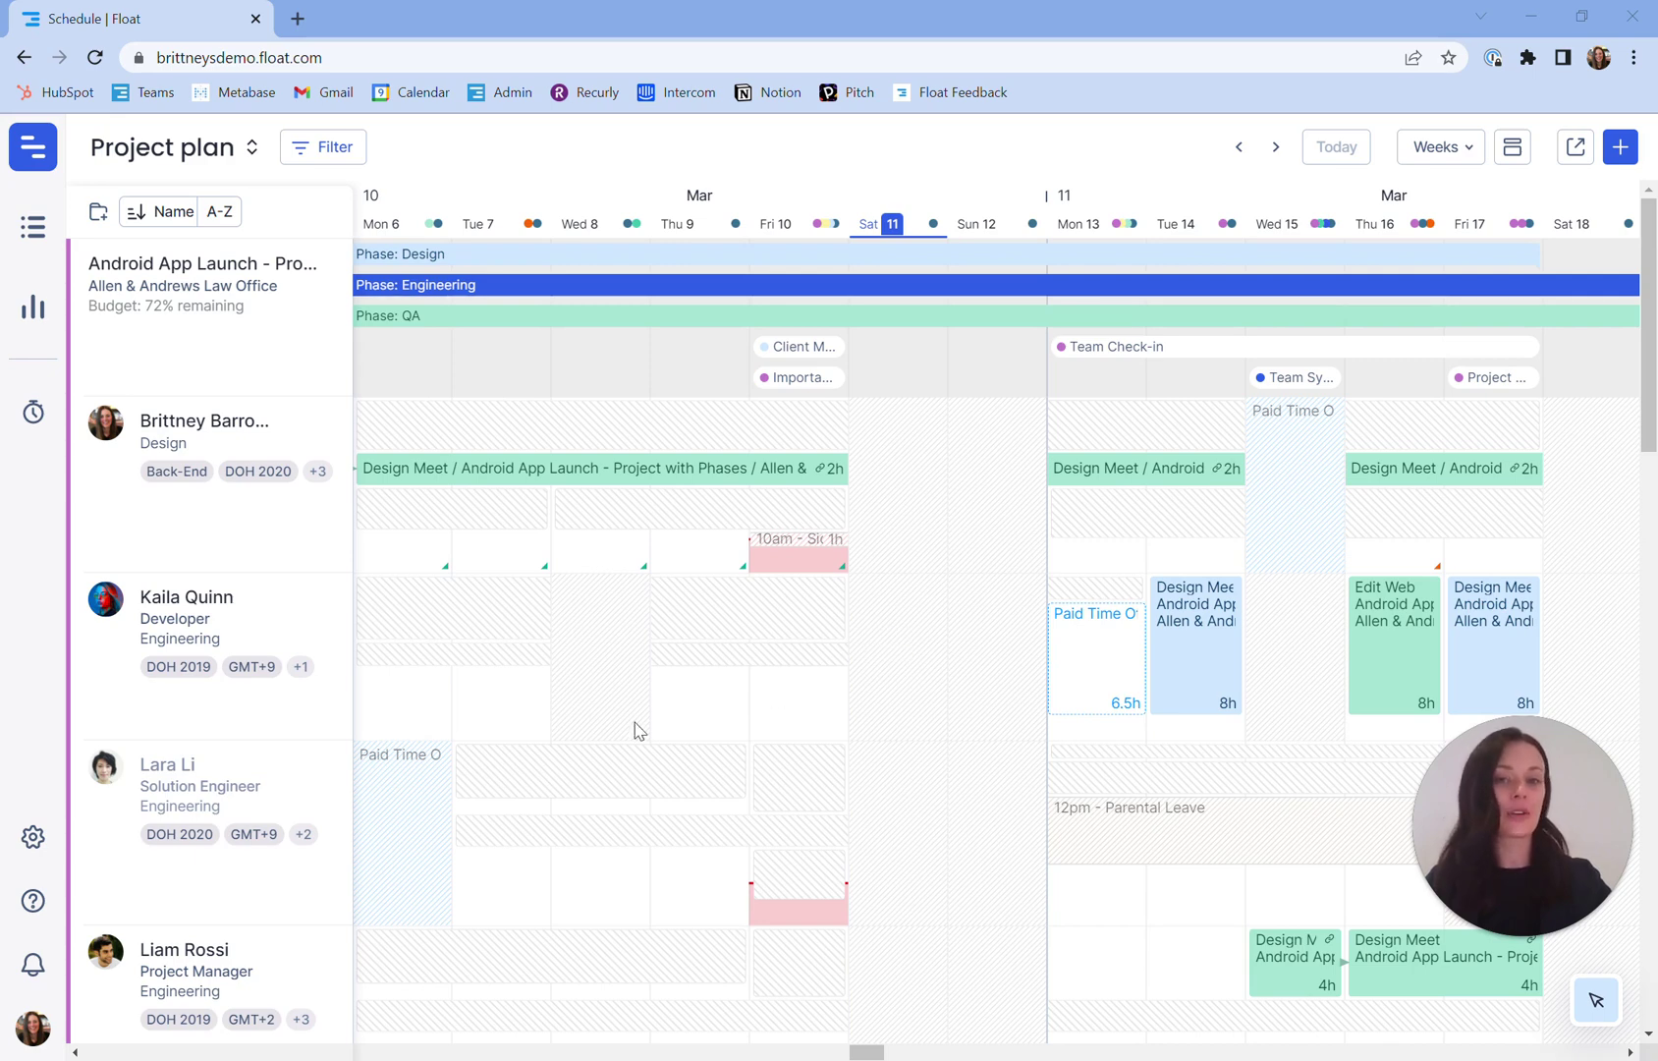
- Total everyone's hours for Mon 6–Wed 8 Mar, then return to the Schedule view
{"action": "left_click_drag", "start_coordinate": [416, 229], "coordinate": [645, 231]}
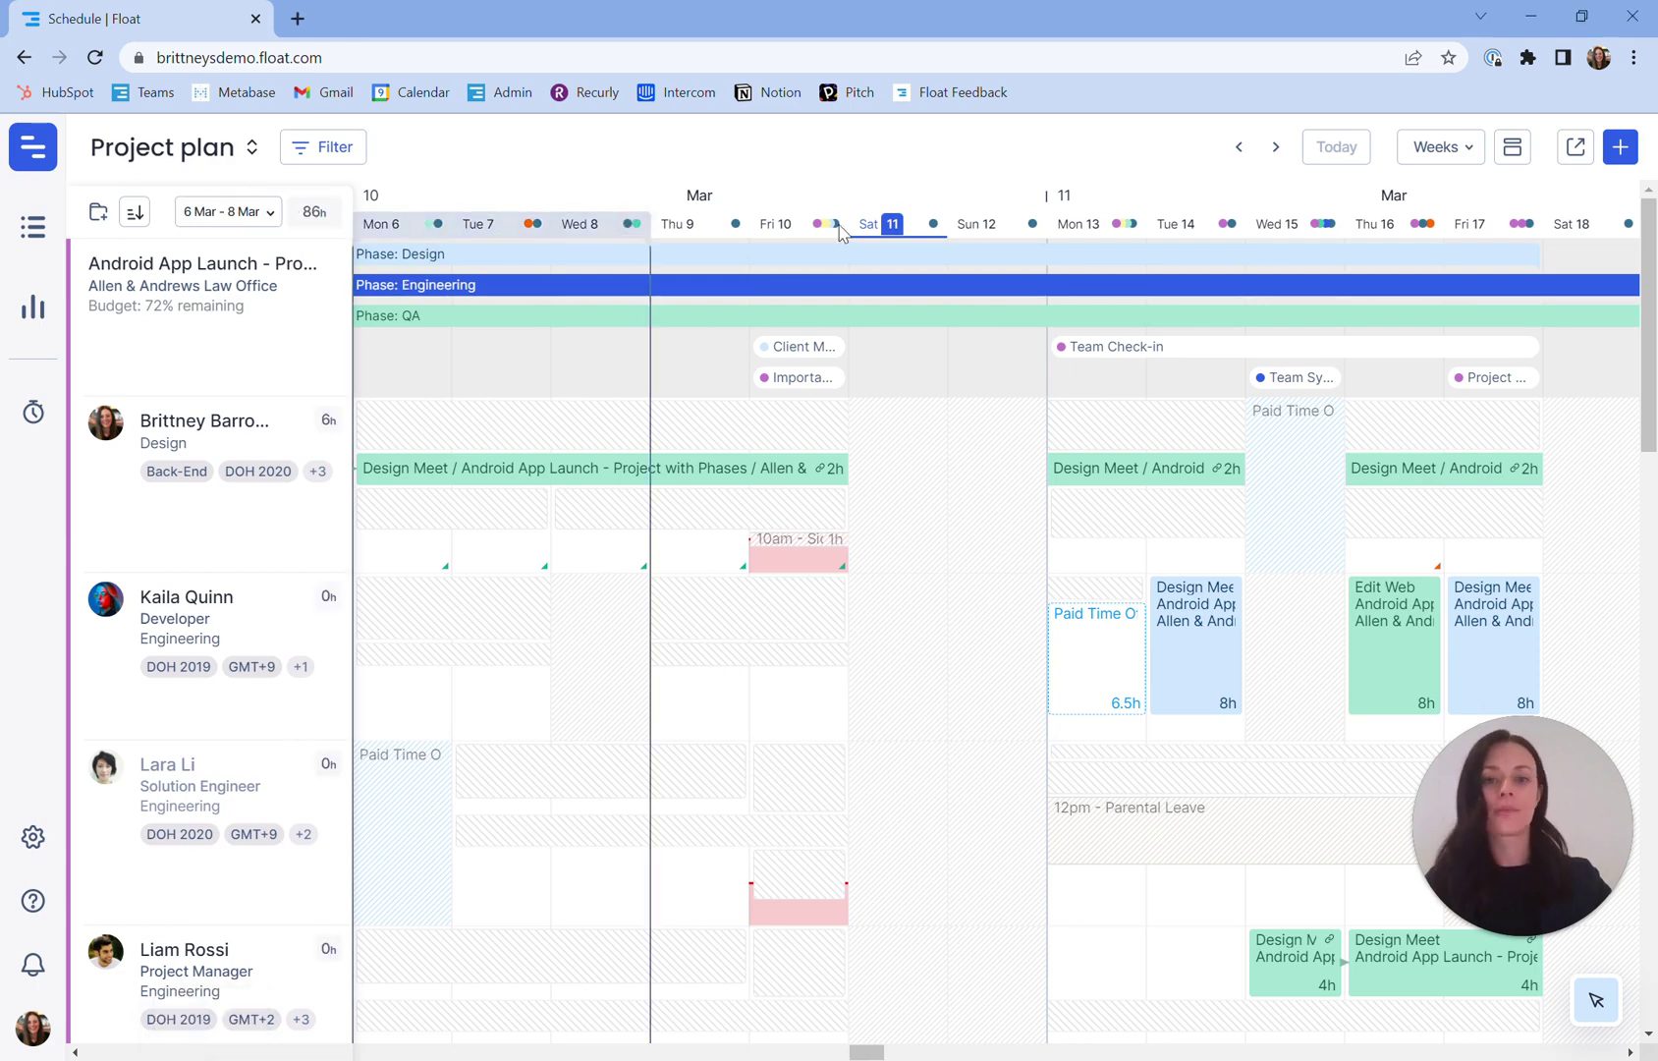
{"action": "mouse_move", "coordinate": [643, 230]}
{"action": "left_mouse_down"}
{"action": "mouse_move", "coordinate": [738, 229]}
{"action": "mouse_move", "coordinate": [611, 224]}
{"action": "left_mouse_up"}
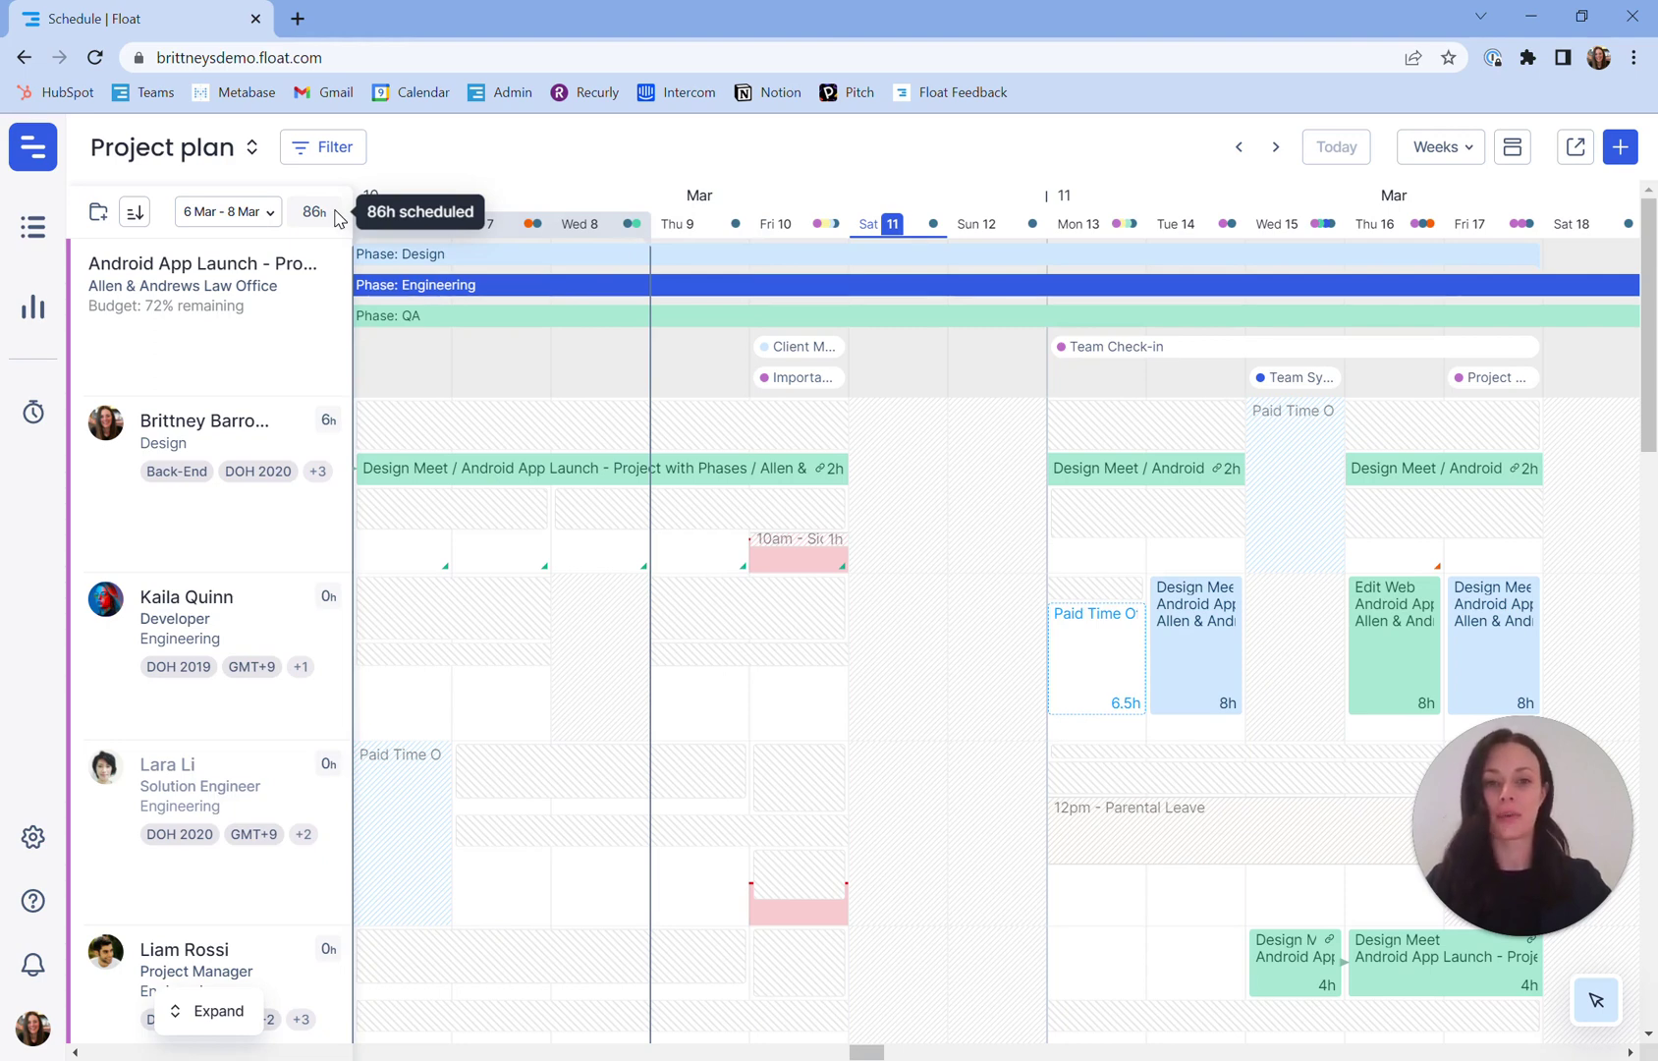
{"action": "left_click", "coordinate": [250, 150]}
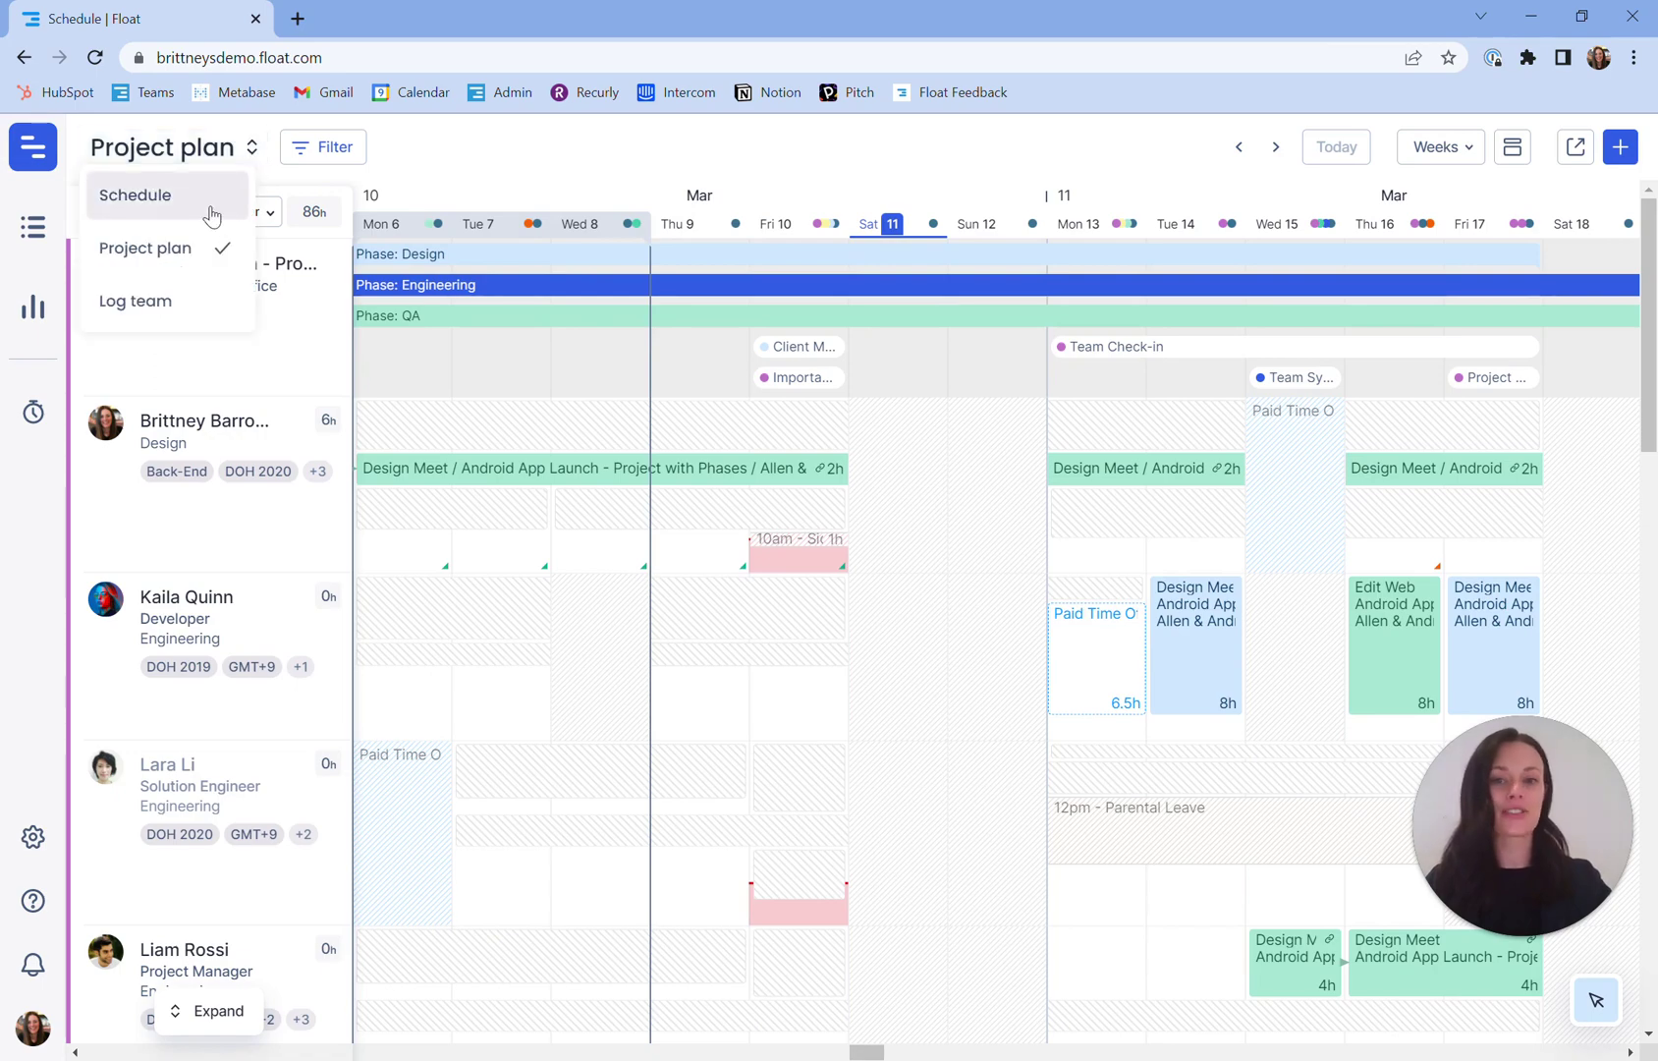
{"action": "left_click", "coordinate": [135, 196]}
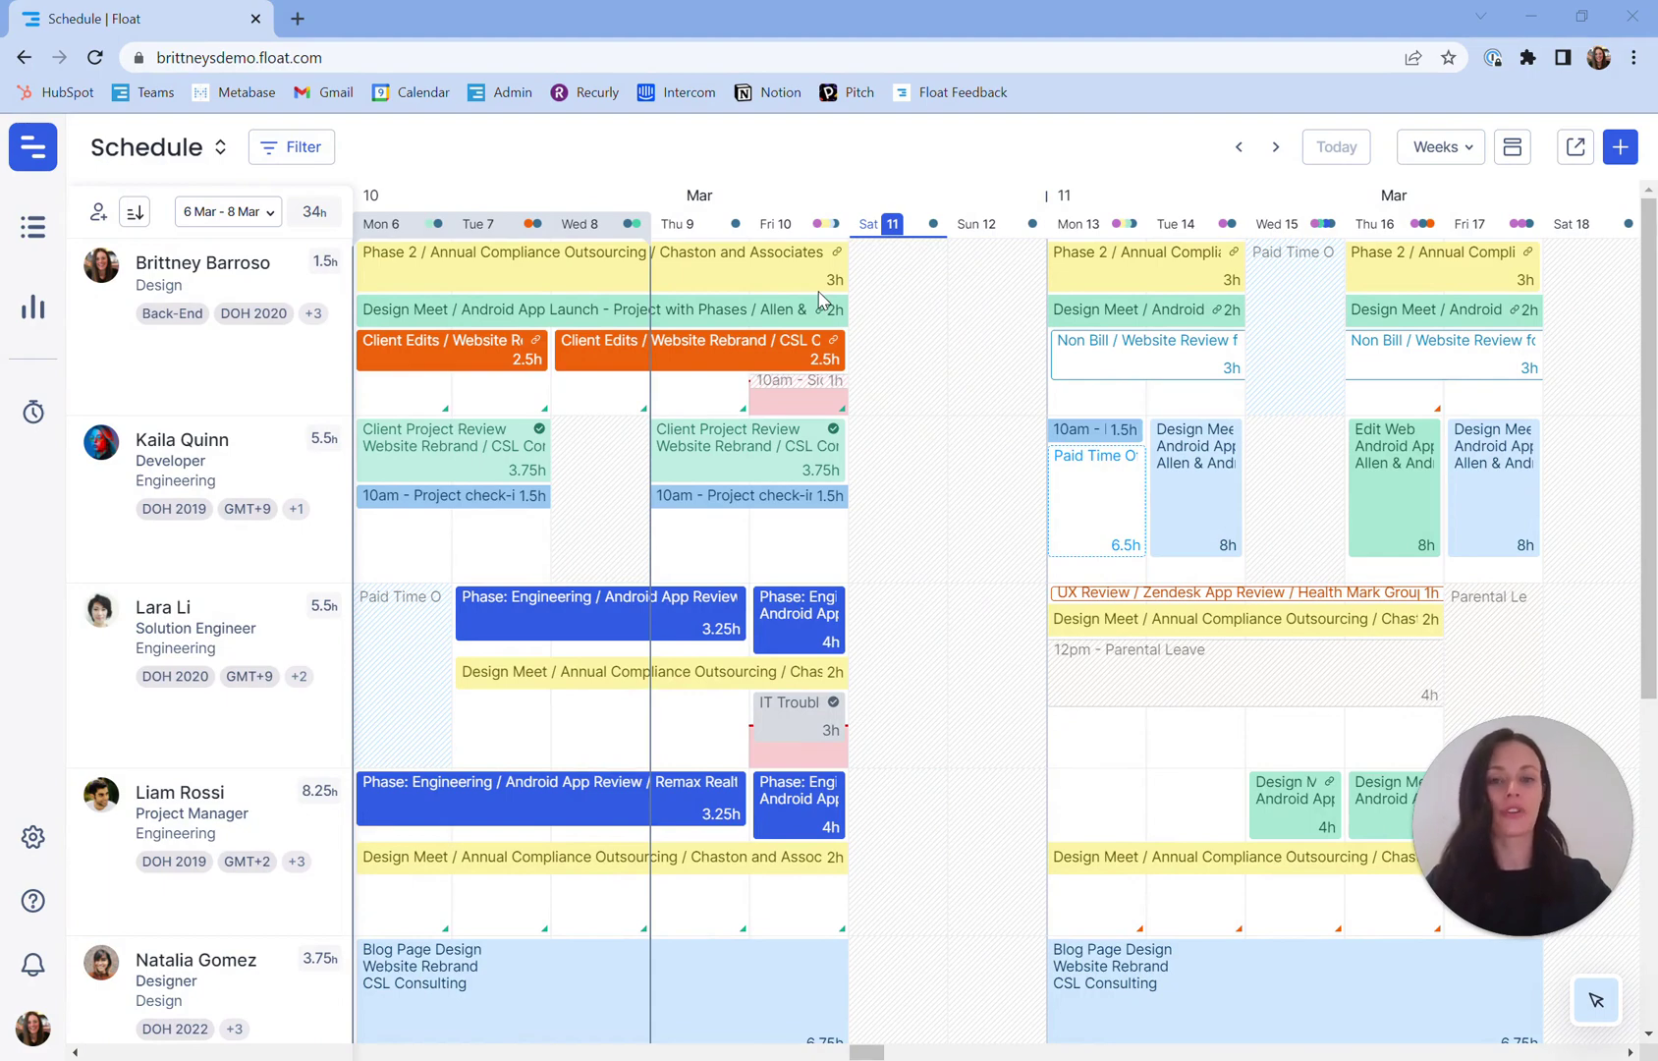
- Keep people sorted by name A–Z and total everyone's hours for 13–17 Mar
{"action": "left_click", "coordinate": [134, 213]}
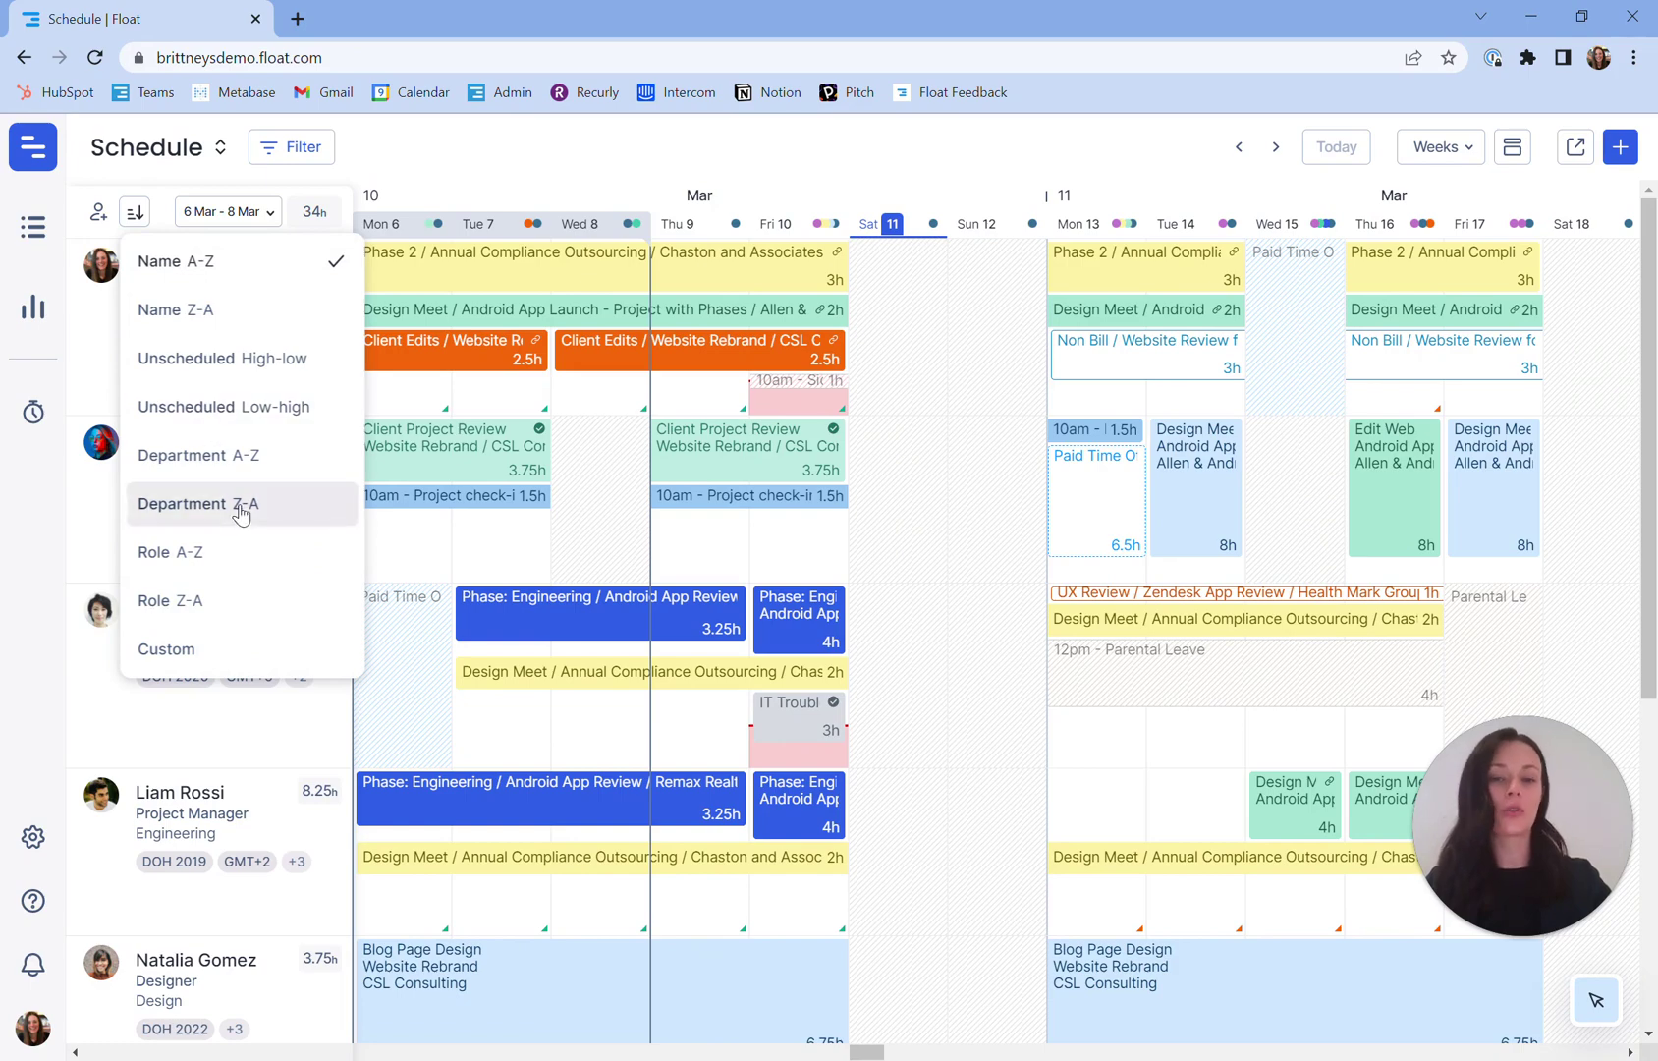
{"action": "left_click", "coordinate": [168, 186]}
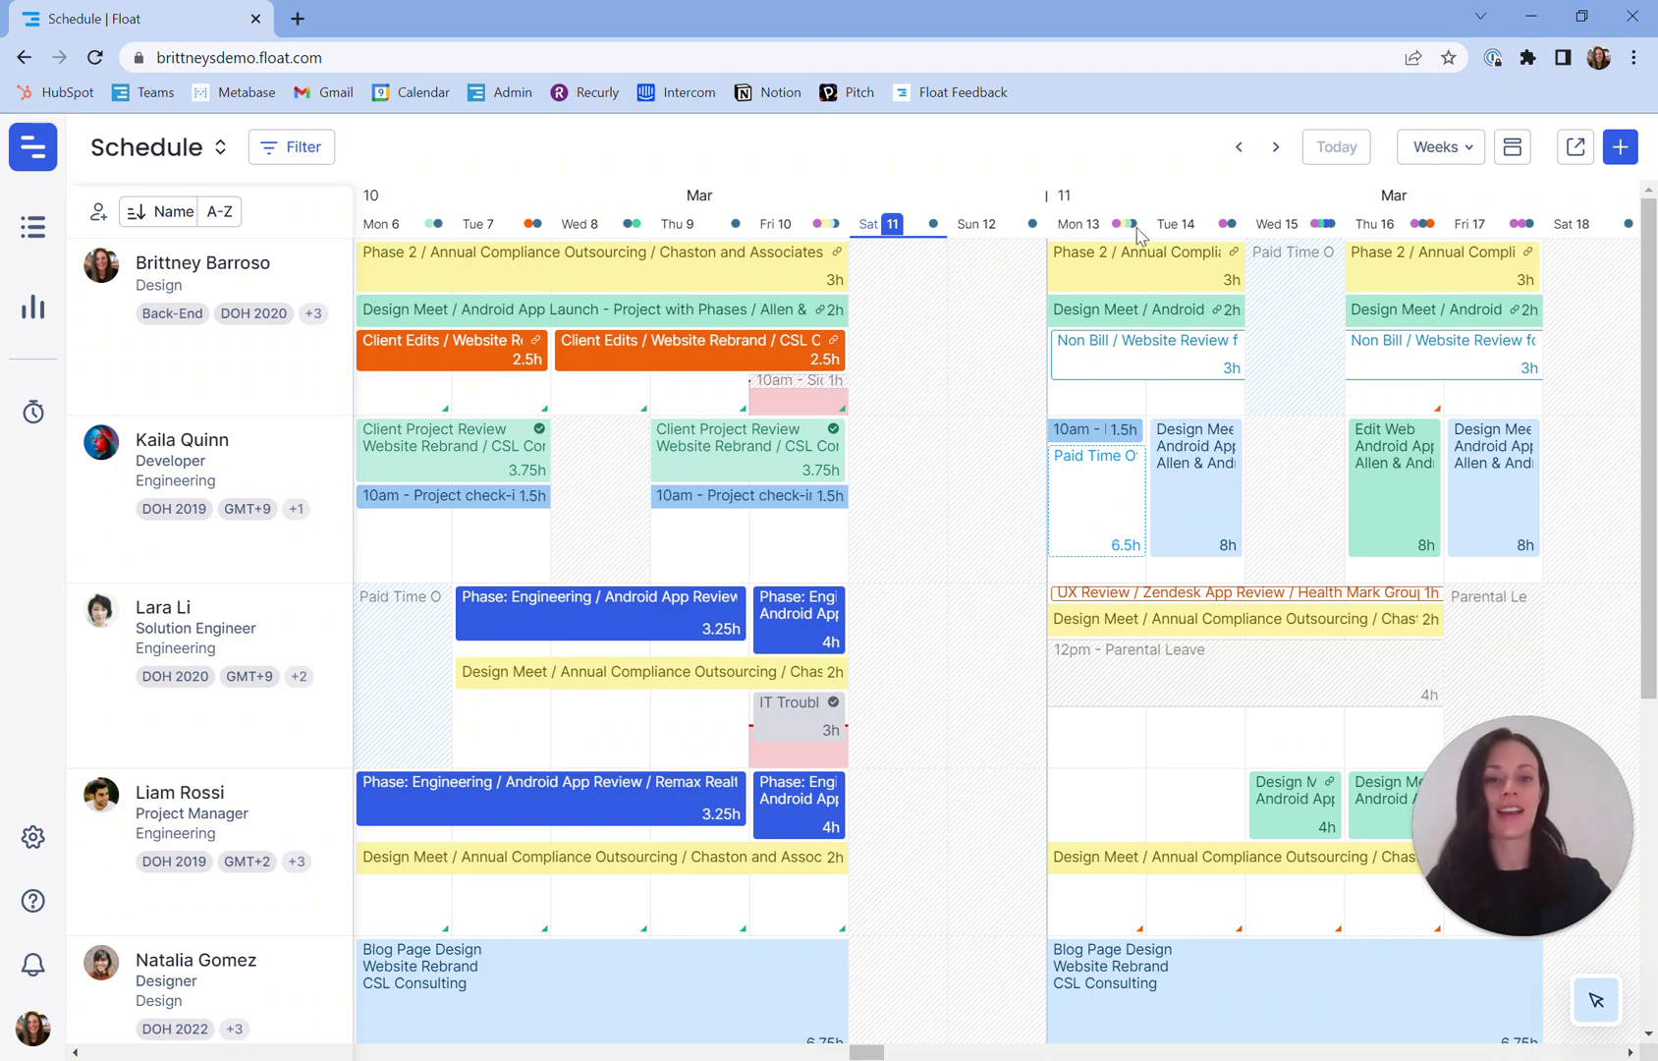
{"action": "left_click_drag", "start_coordinate": [1130, 225], "coordinate": [1491, 236]}
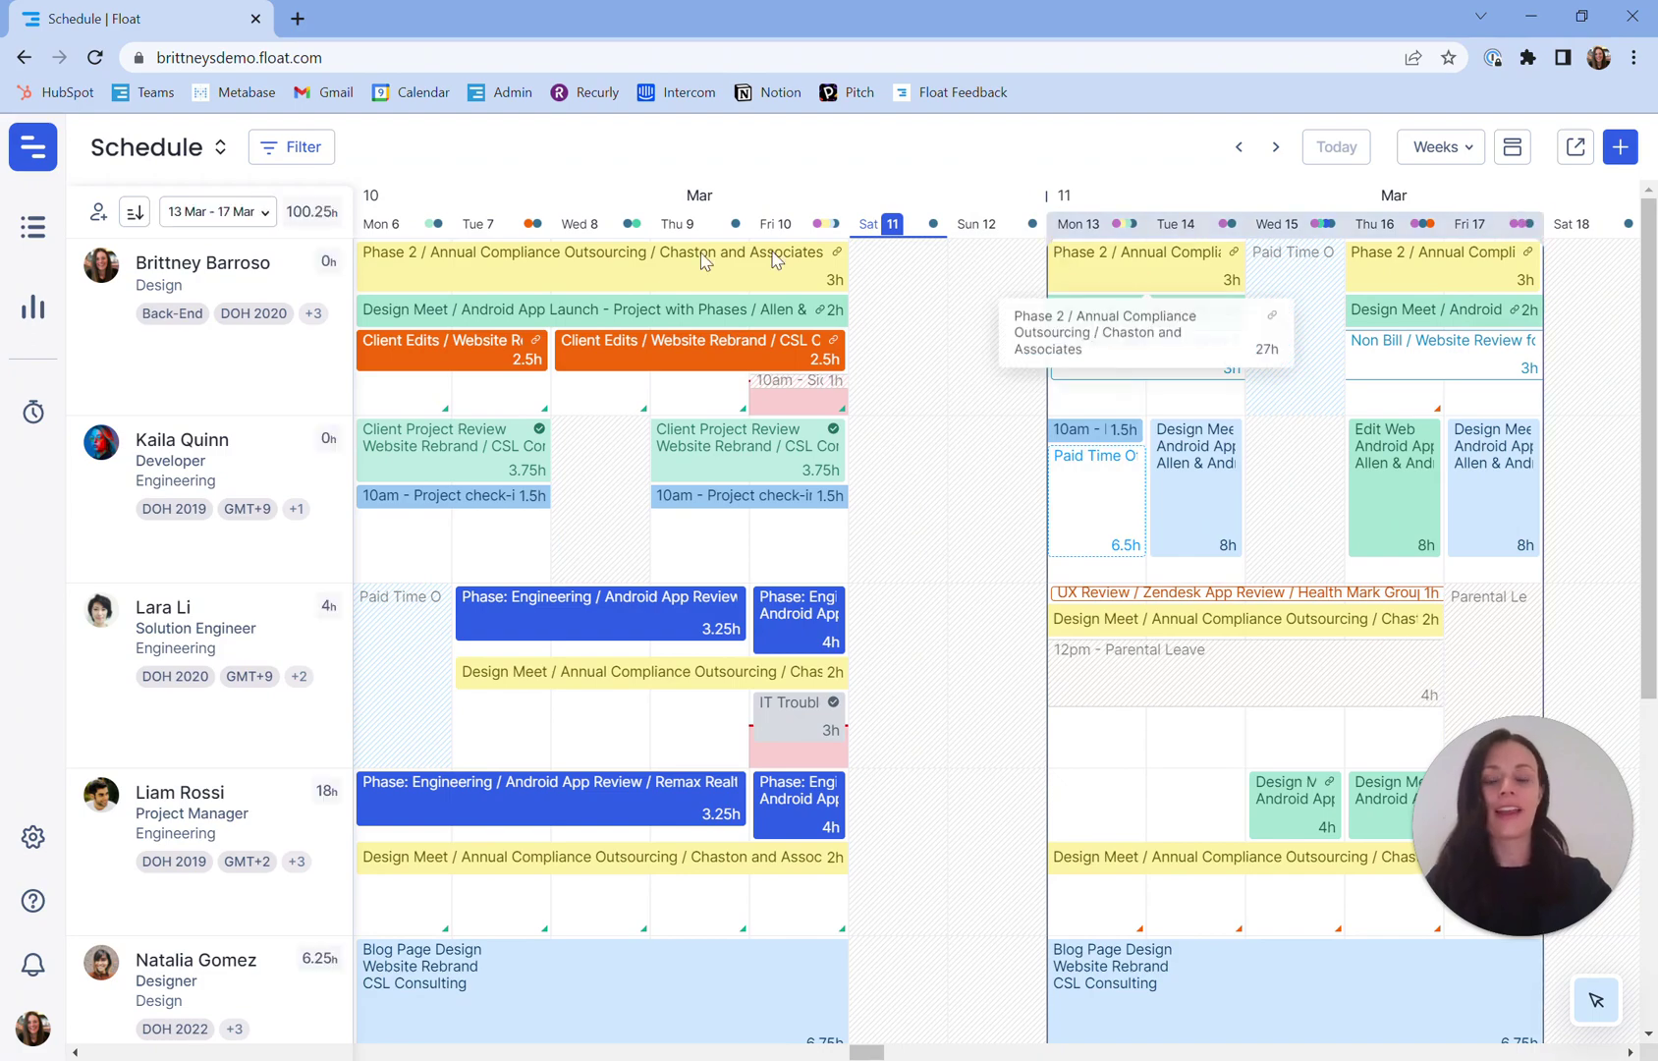
- Filter to the Design department and sort by unscheduled hours, highest first
{"action": "mouse_move", "coordinate": [310, 231]}
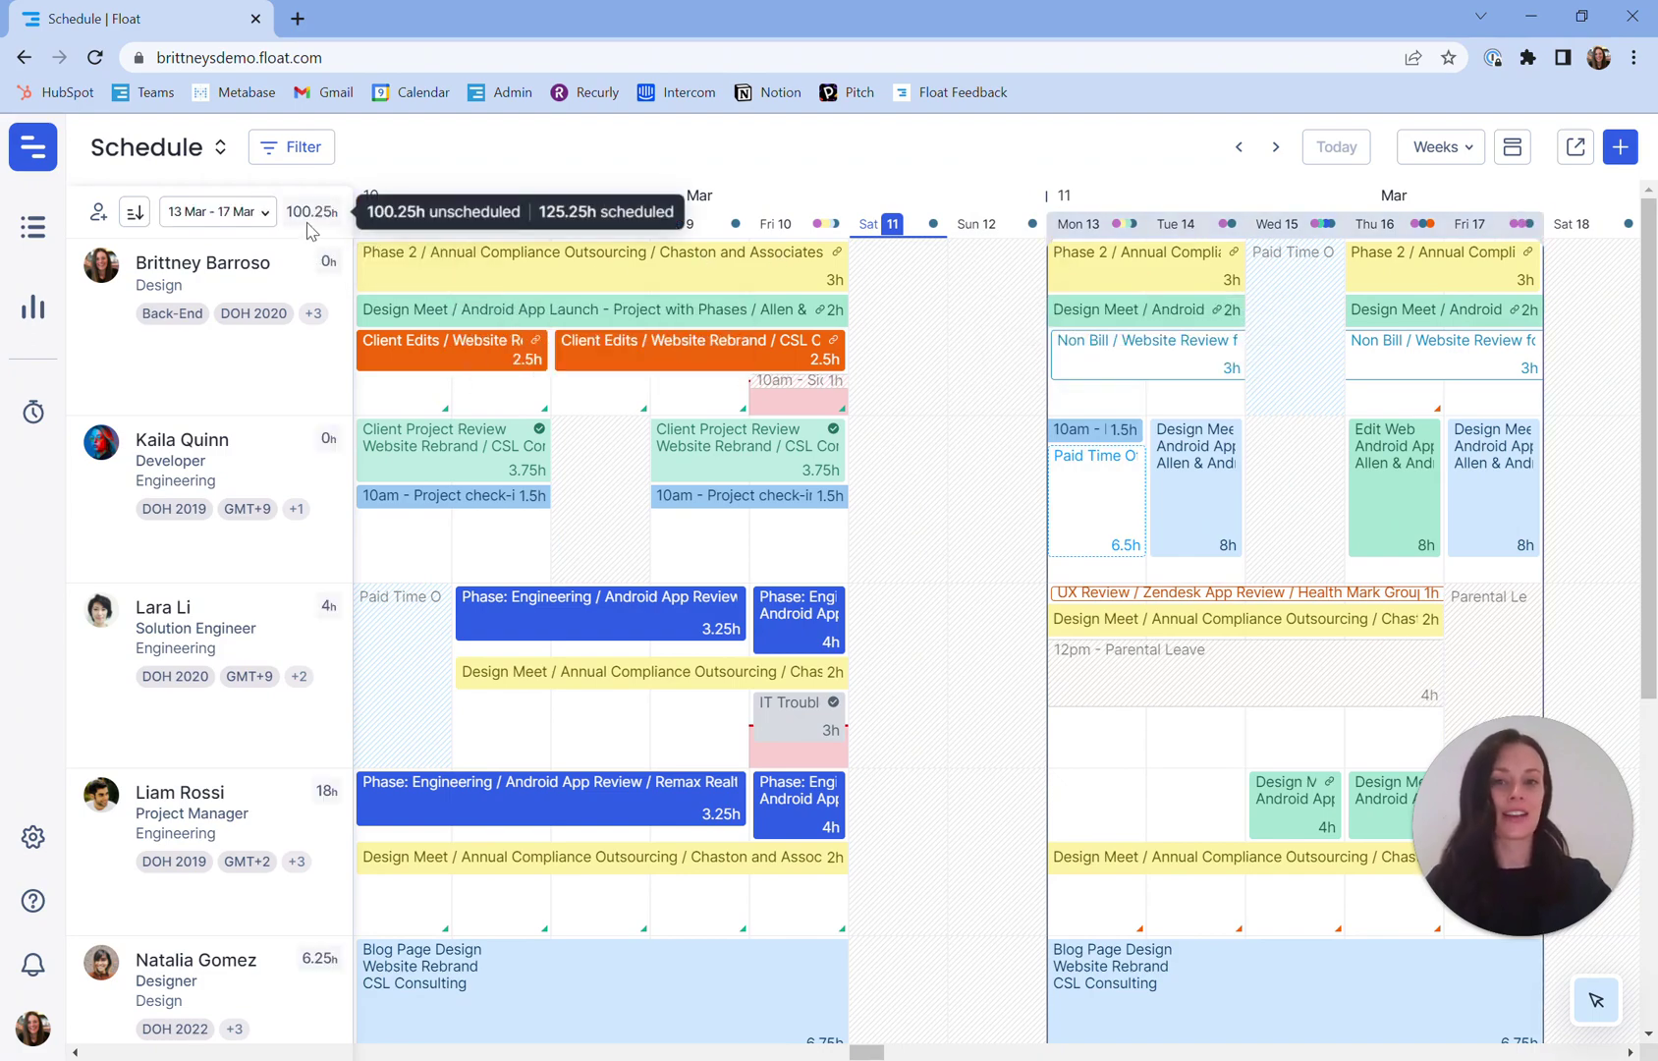
{"action": "left_click", "coordinate": [301, 150]}
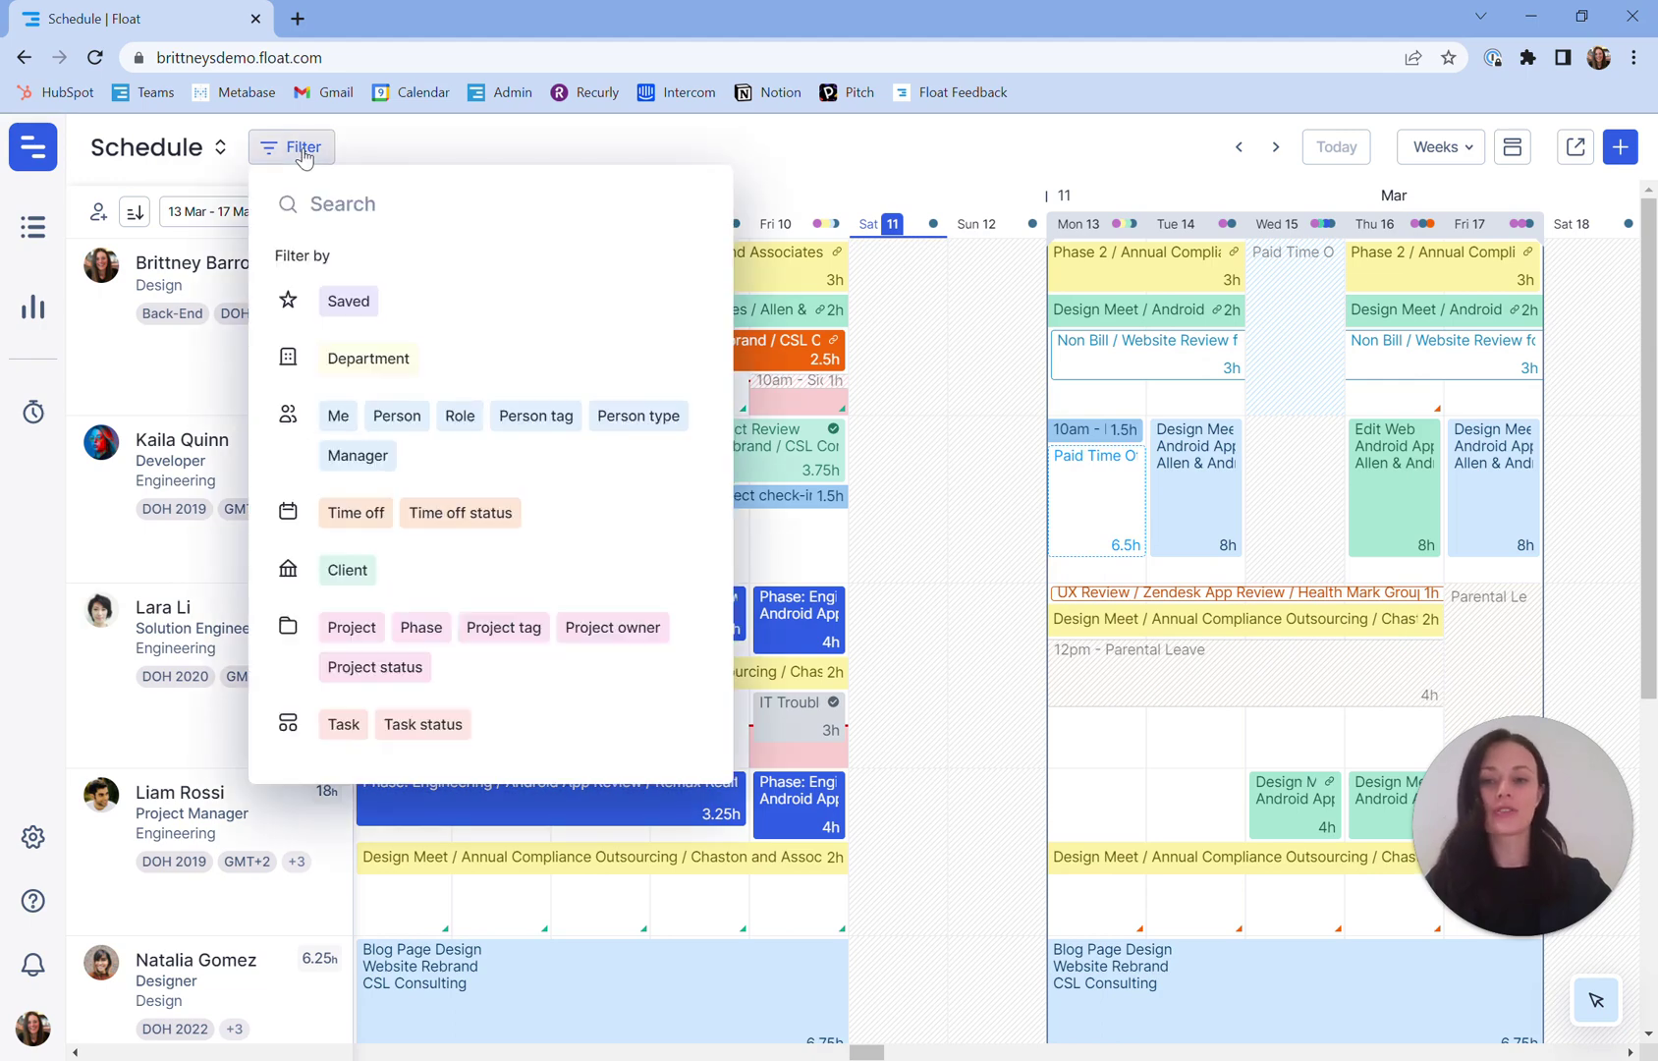
{"action": "left_click", "coordinate": [385, 370]}
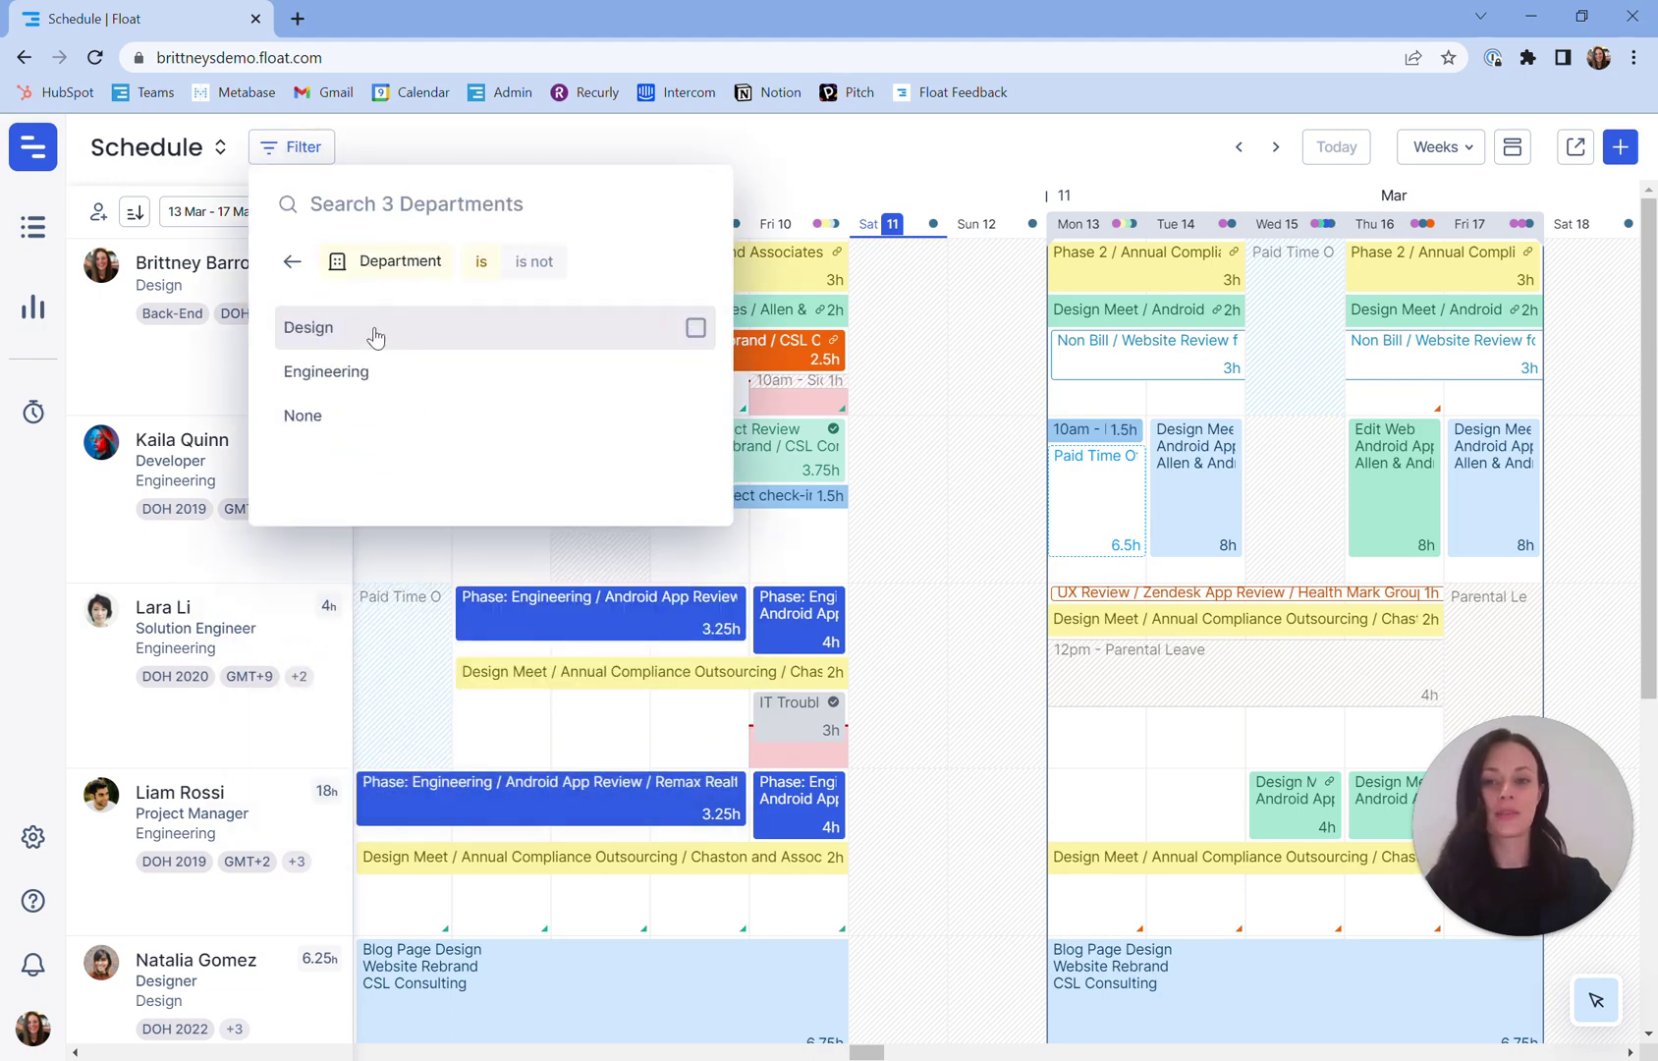
{"action": "left_click", "coordinate": [374, 337]}
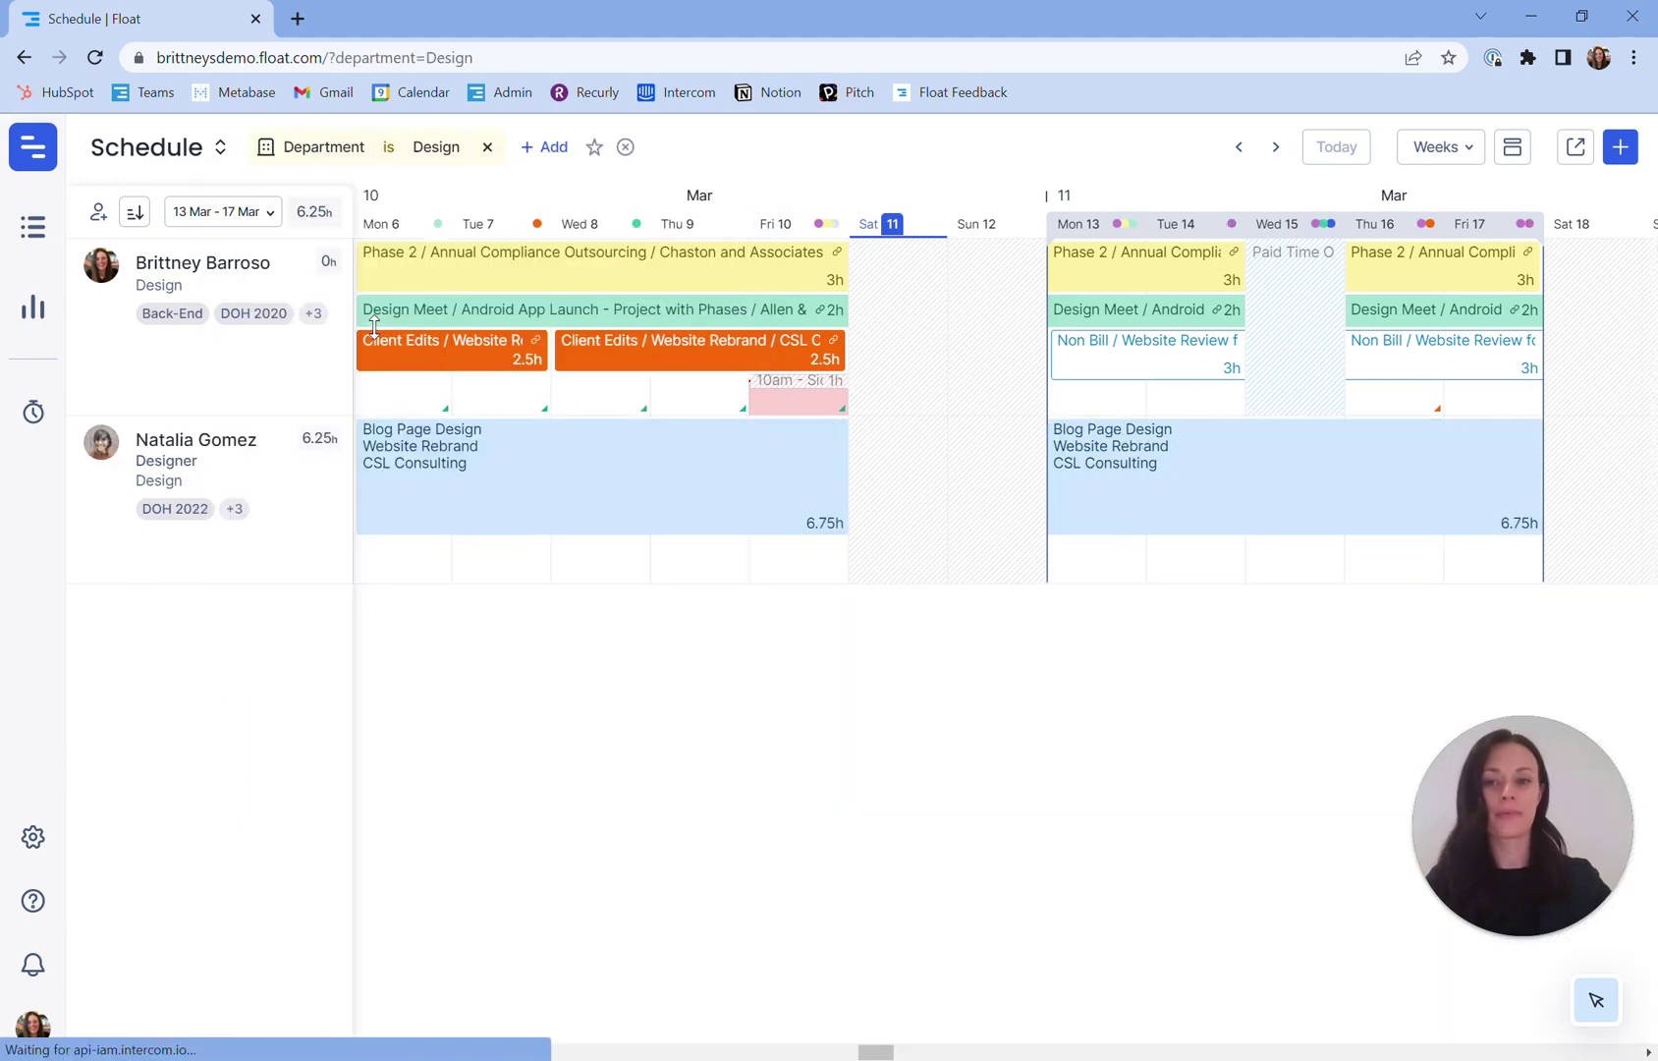
{"action": "left_click", "coordinate": [137, 216]}
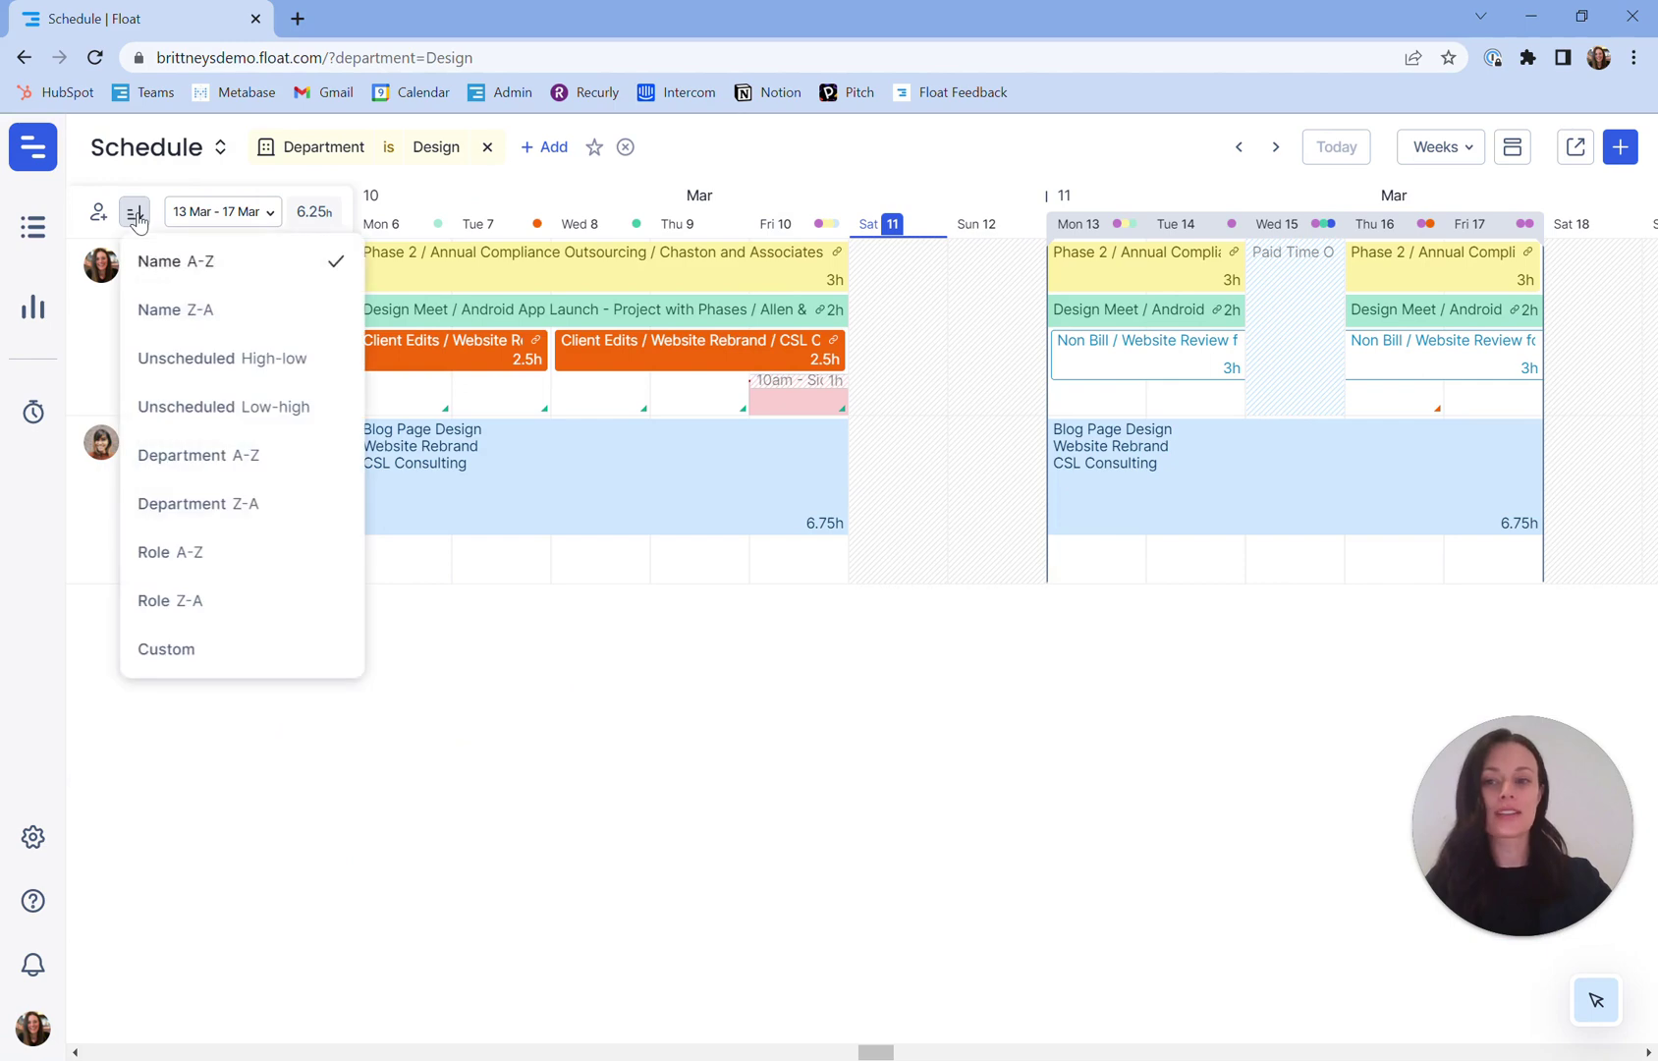
{"action": "left_click", "coordinate": [173, 359]}
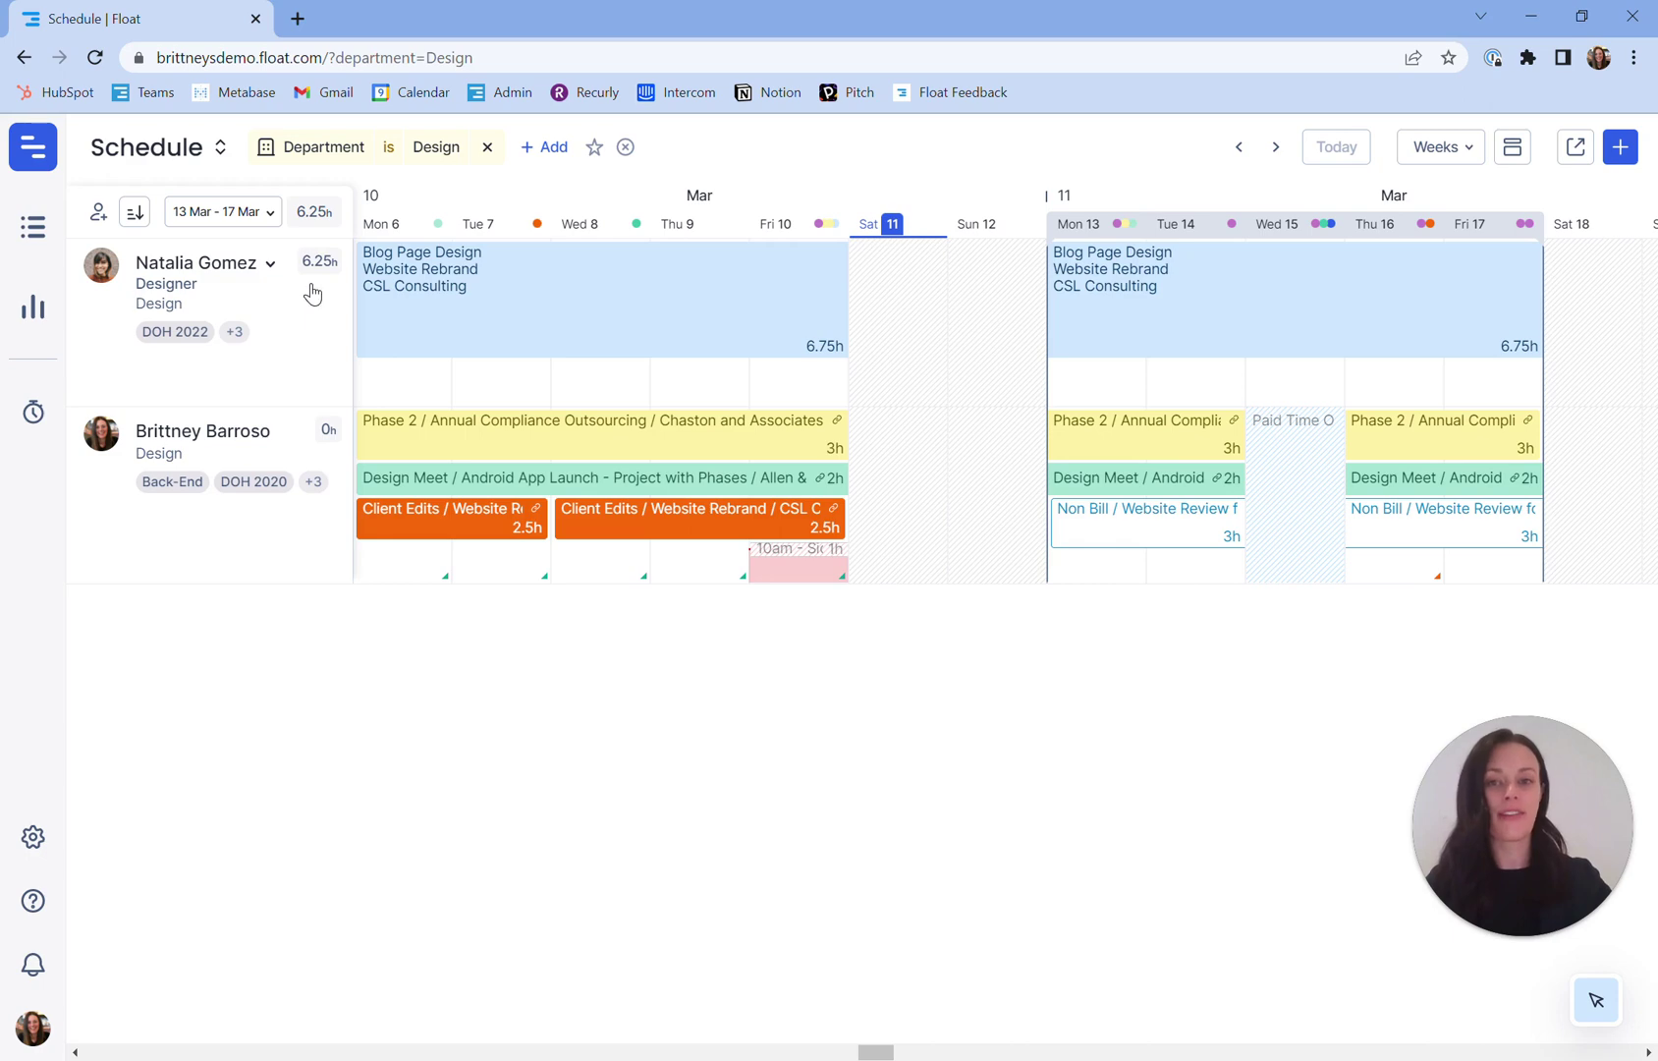
{"action": "left_click", "coordinate": [1157, 391]}
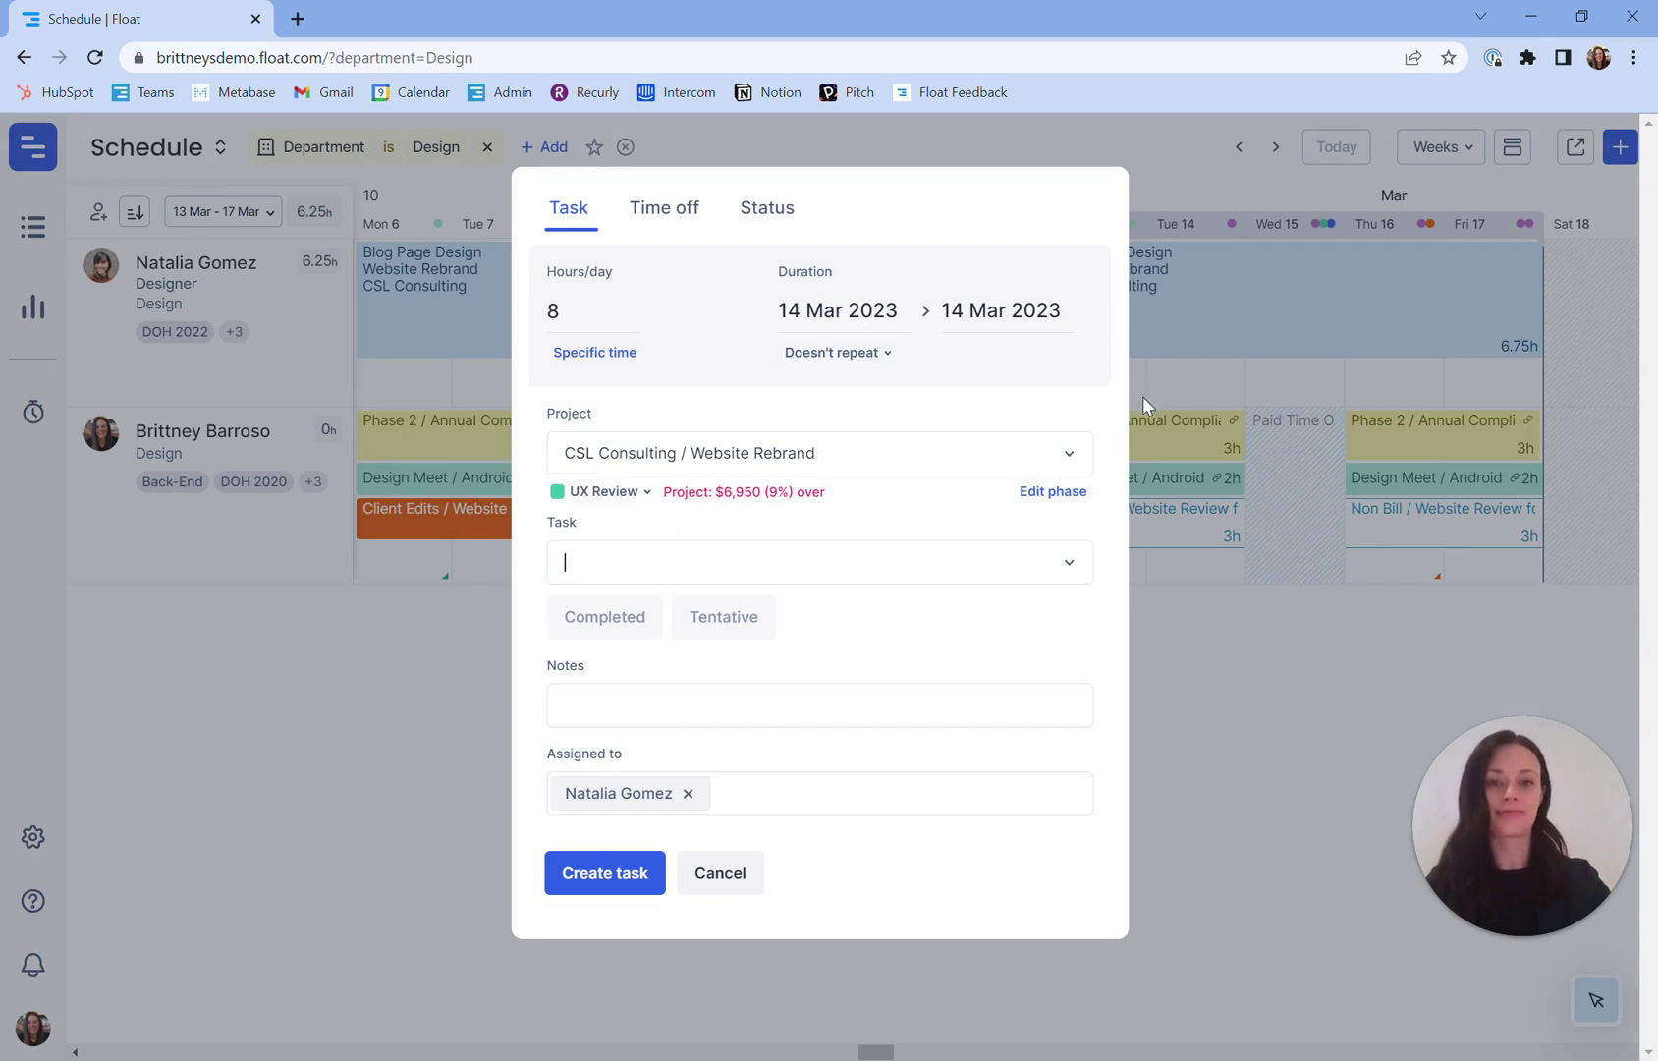
{"action": "left_click", "coordinate": [1141, 398]}
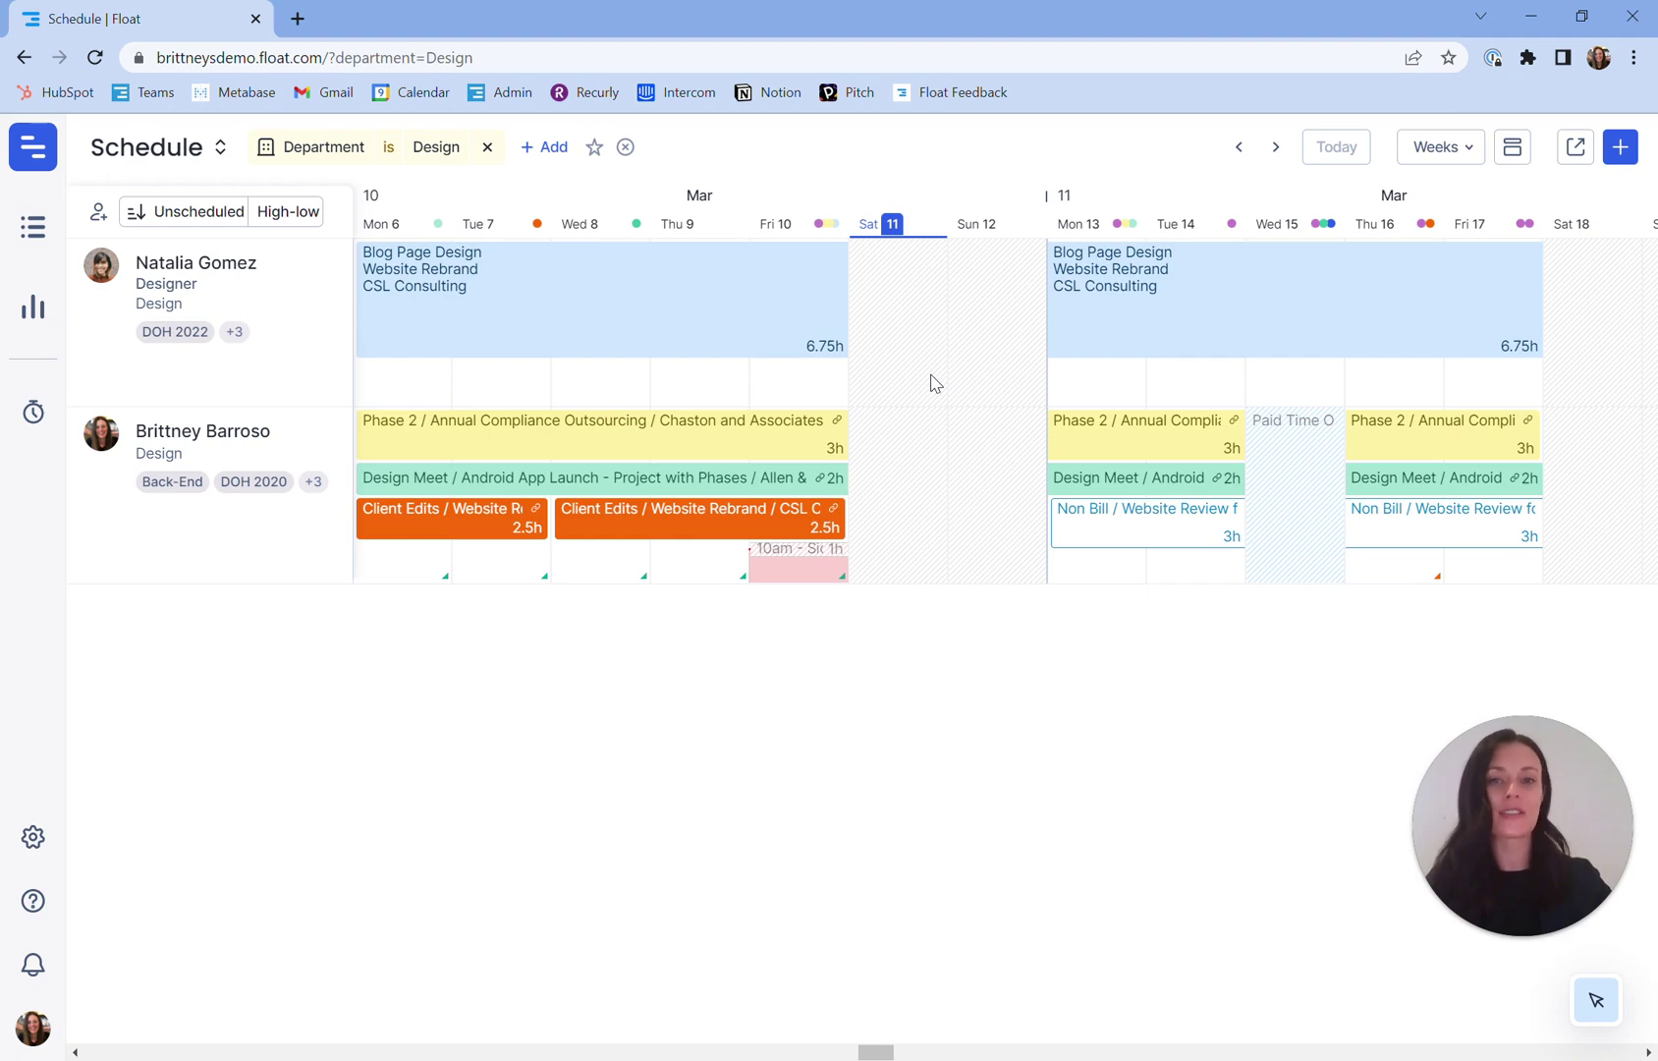
- Start a support chat from the sidebar help menu
{"action": "left_click", "coordinate": [33, 905]}
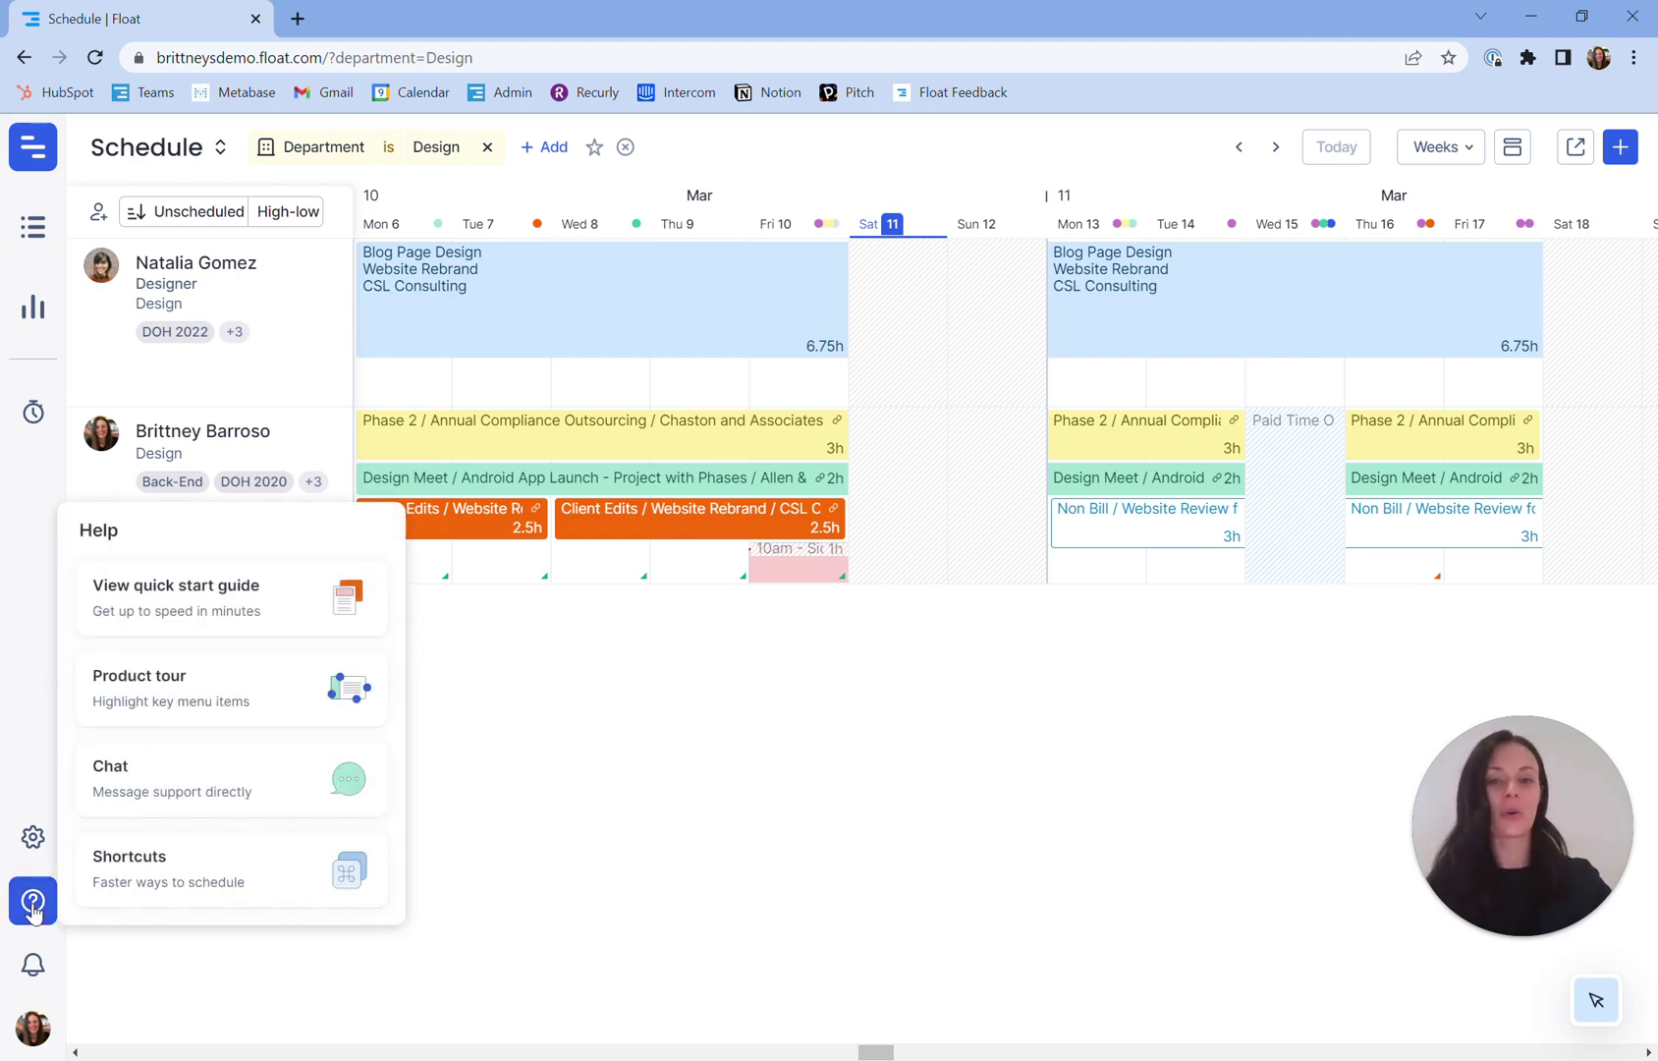
{"action": "left_click", "coordinate": [201, 791]}
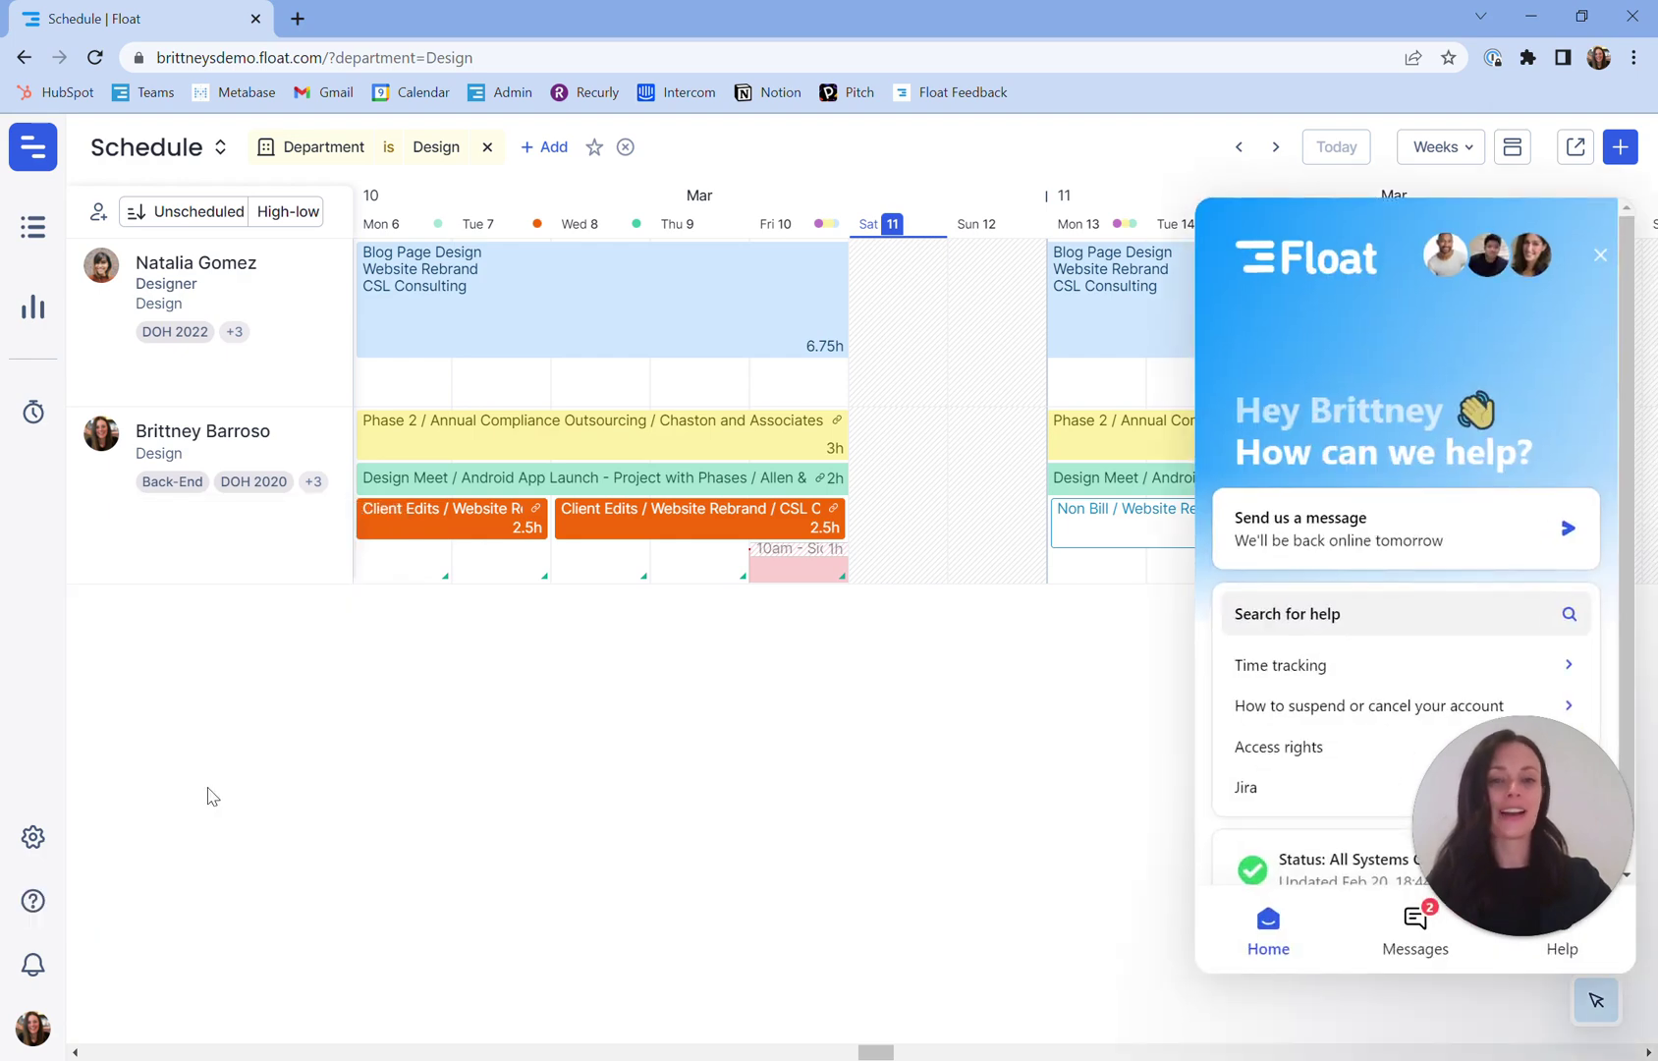